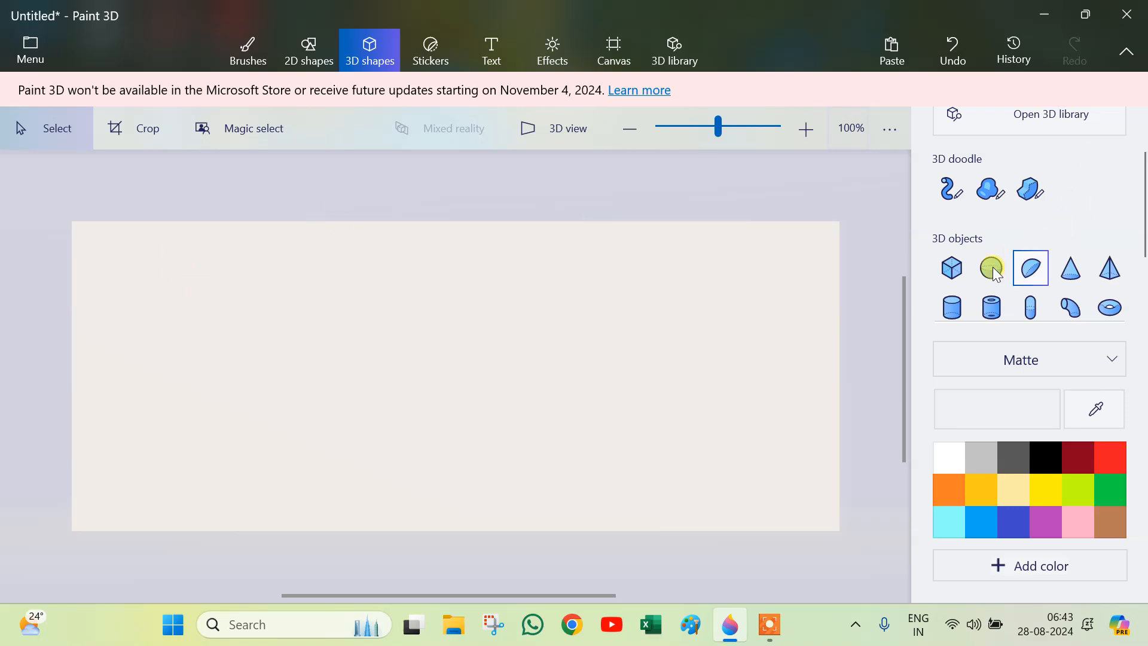
# Step: Draw a yellow 3D cube on the canvas using the Cube object
pyautogui.click(955, 273)
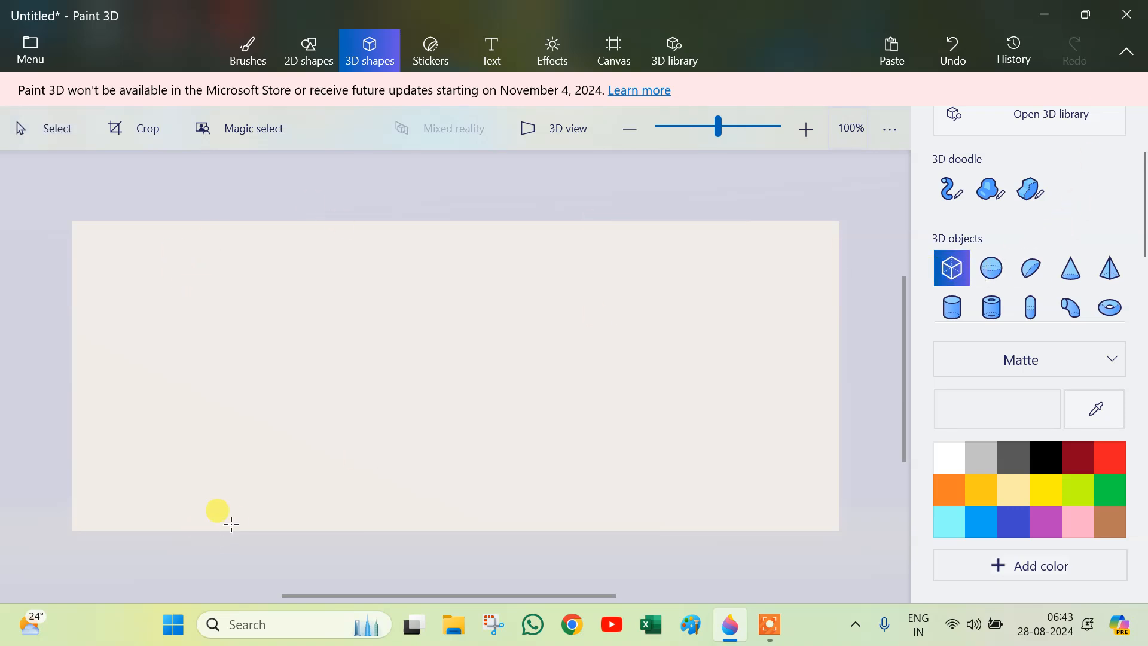
pyautogui.moveTo(347, 282); pyautogui.dragTo(509, 442)
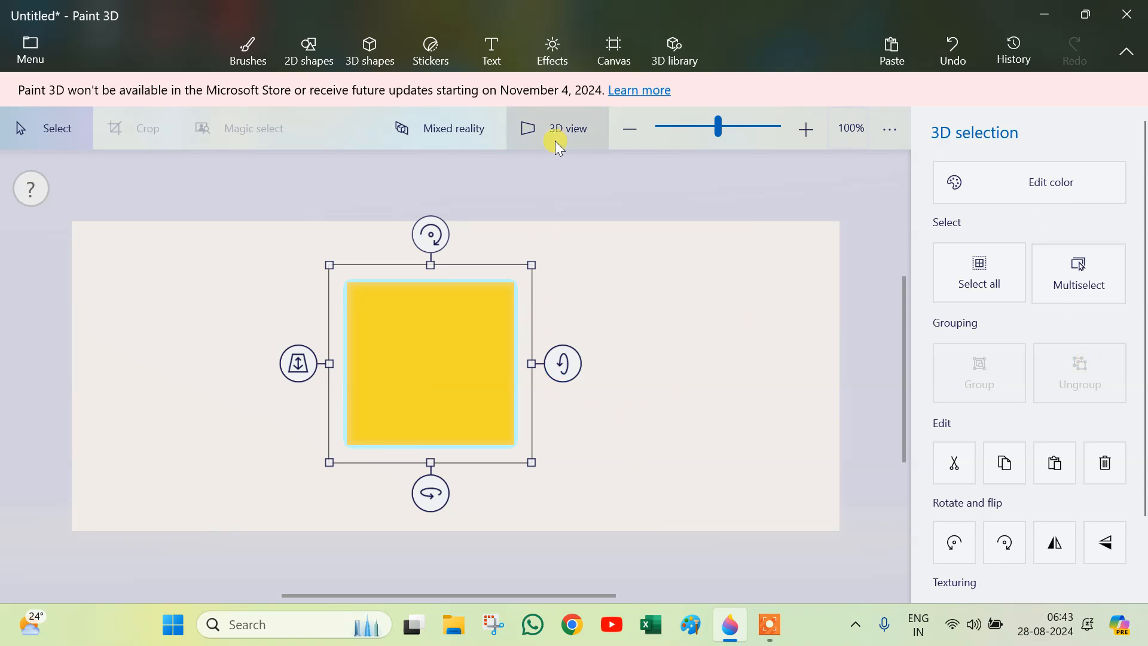
# Step: Draw a 2D square outline to the right of the cube and commit it
pyautogui.click(382, 54)
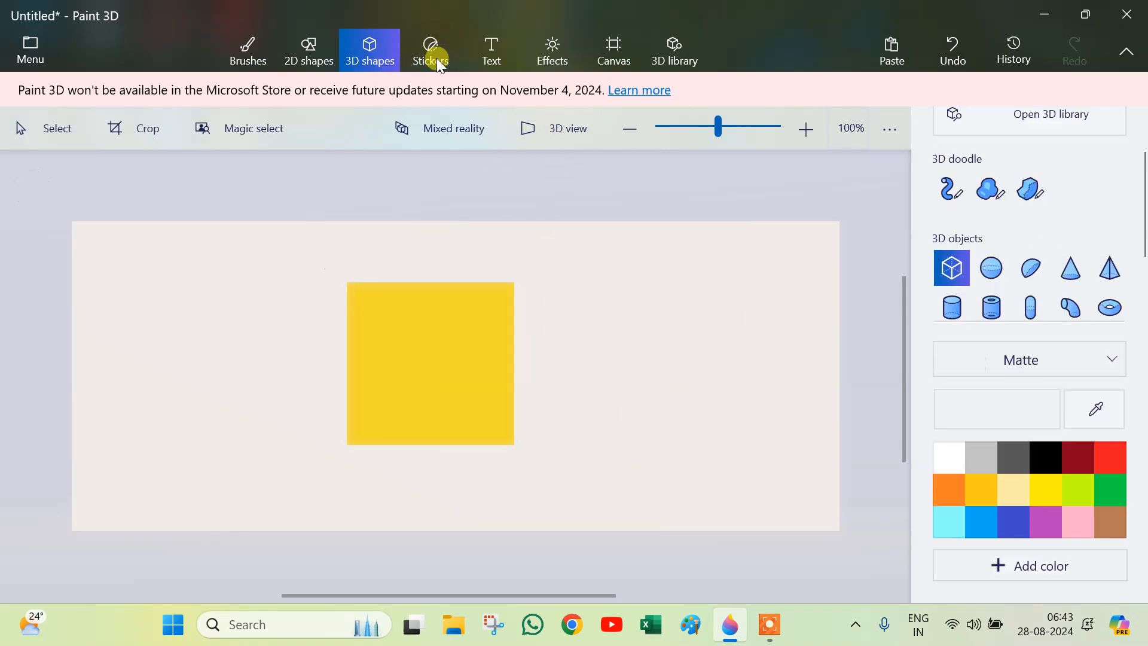
pyautogui.click(953, 272)
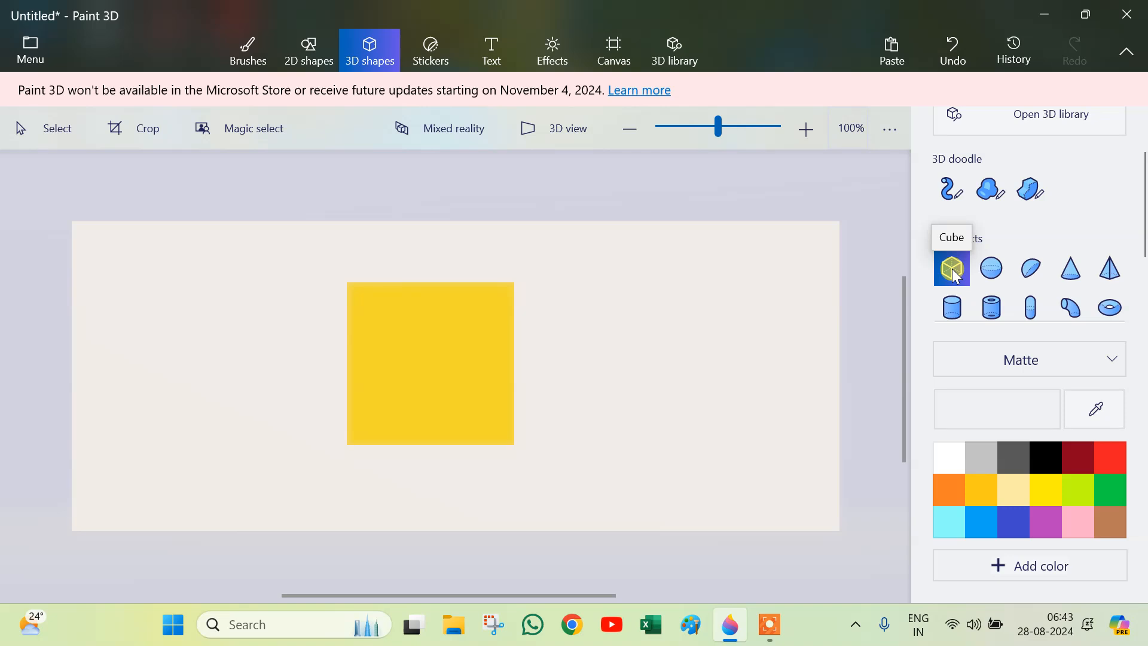
pyautogui.click(318, 59)
pyautogui.click(1030, 280)
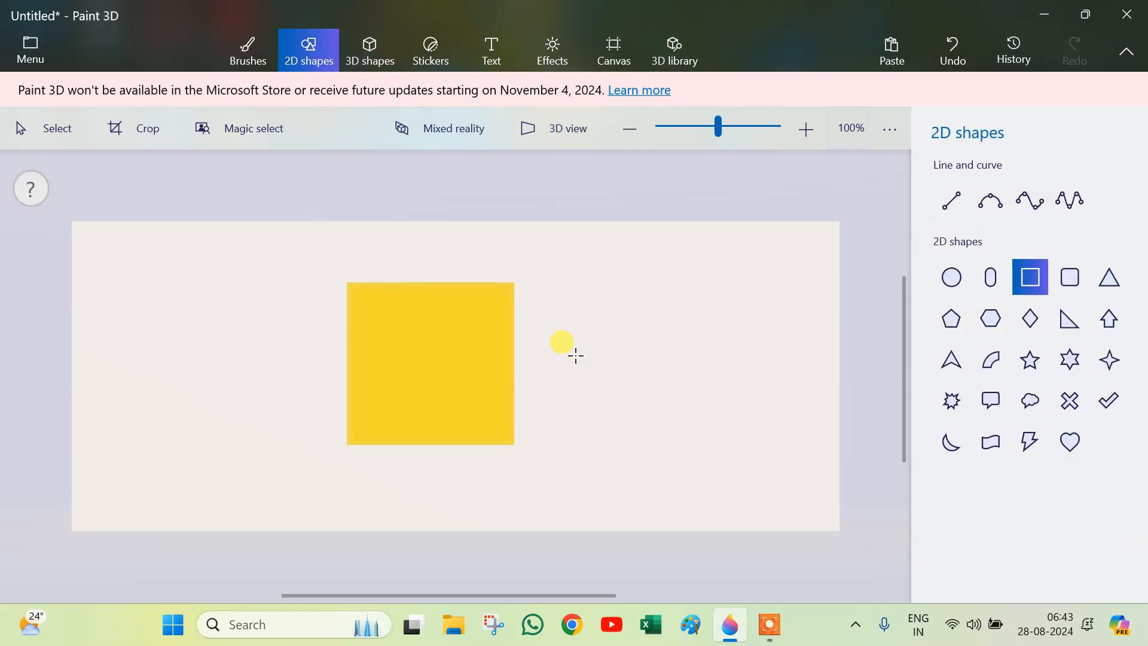
pyautogui.moveTo(561, 292); pyautogui.dragTo(712, 452)
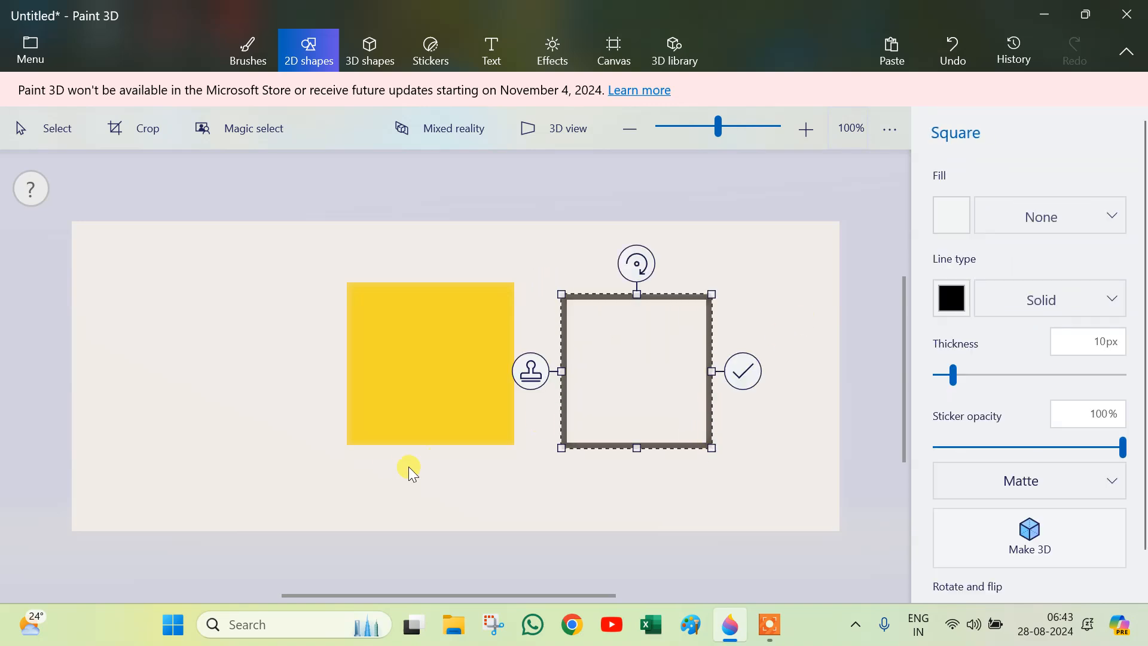
pyautogui.click(743, 370)
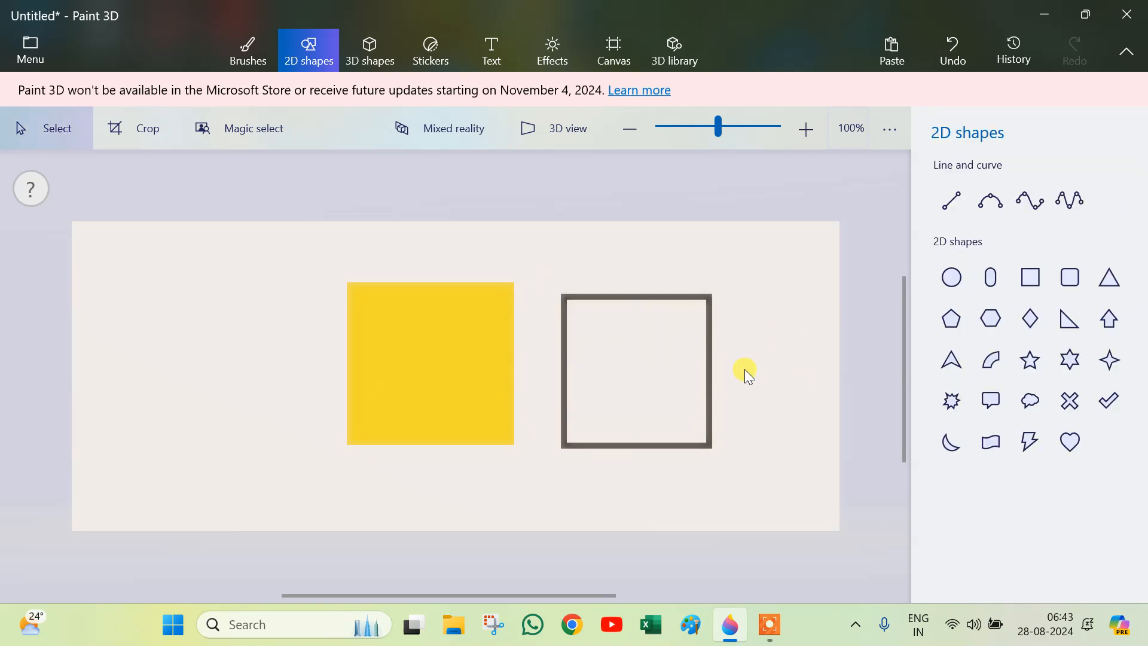
# Step: Select the cube and move it further left on the canvas
pyautogui.moveTo(325, 257); pyautogui.dragTo(527, 486)
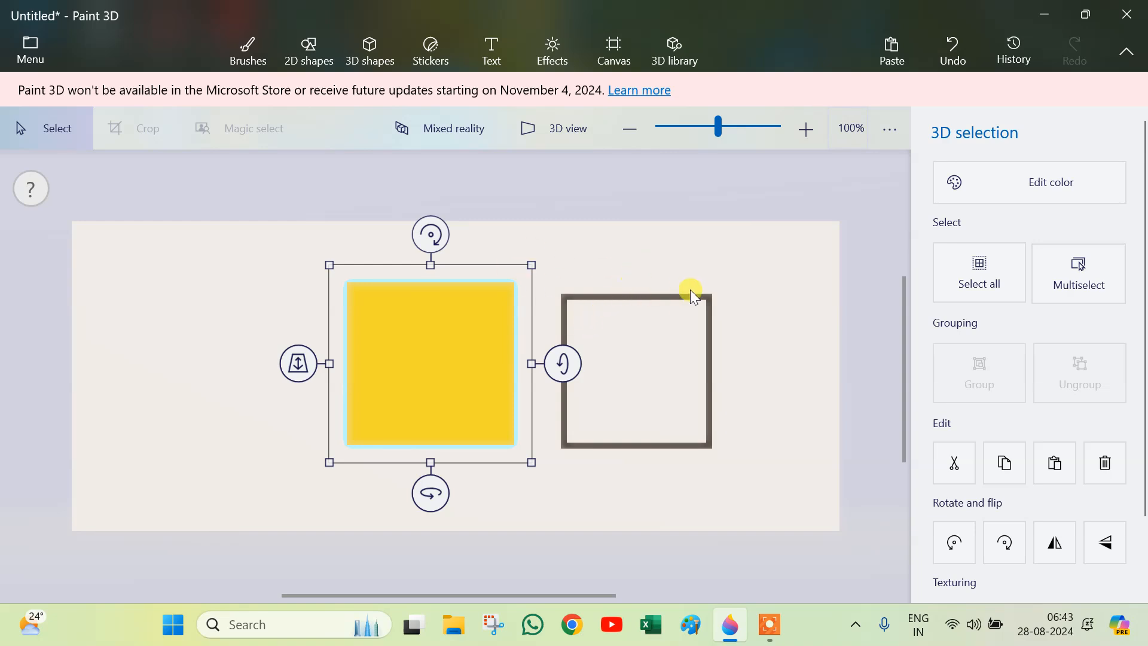
pyautogui.moveTo(750, 269); pyautogui.dragTo(546, 485)
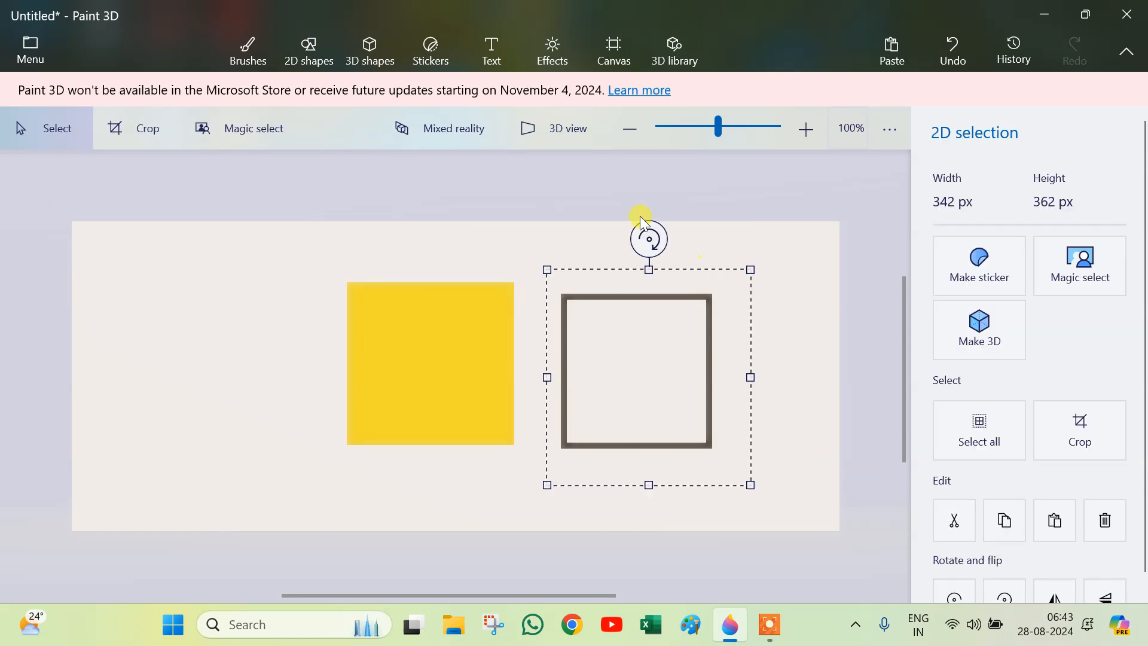
pyautogui.moveTo(648, 236); pyautogui.dragTo(645, 264)
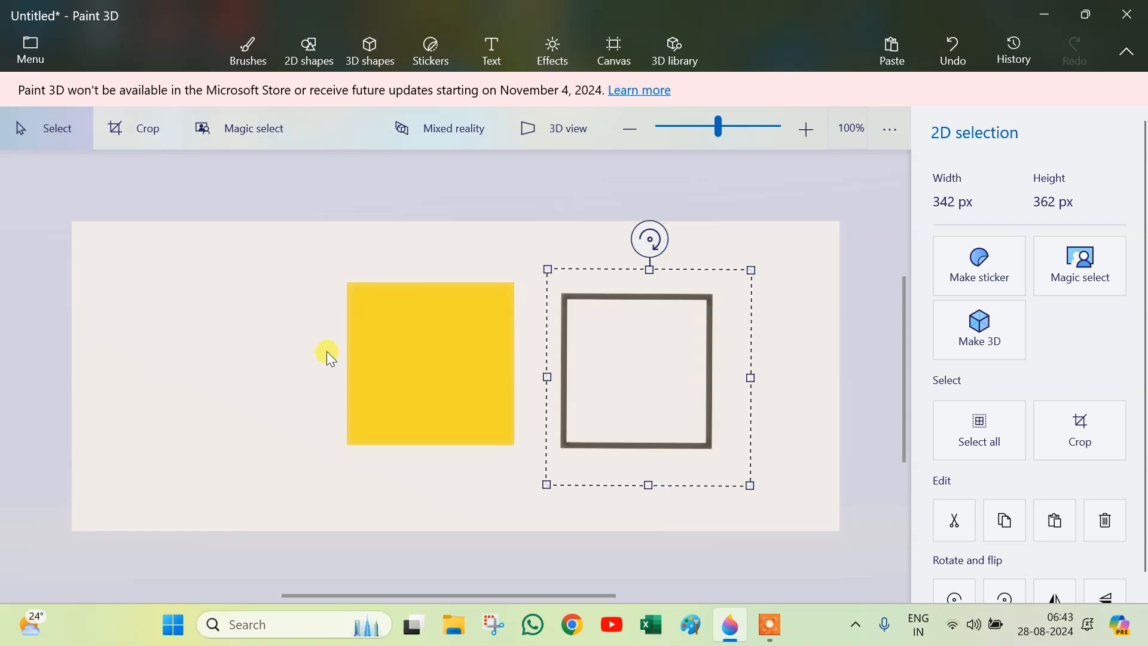
pyautogui.moveTo(326, 253); pyautogui.dragTo(528, 486)
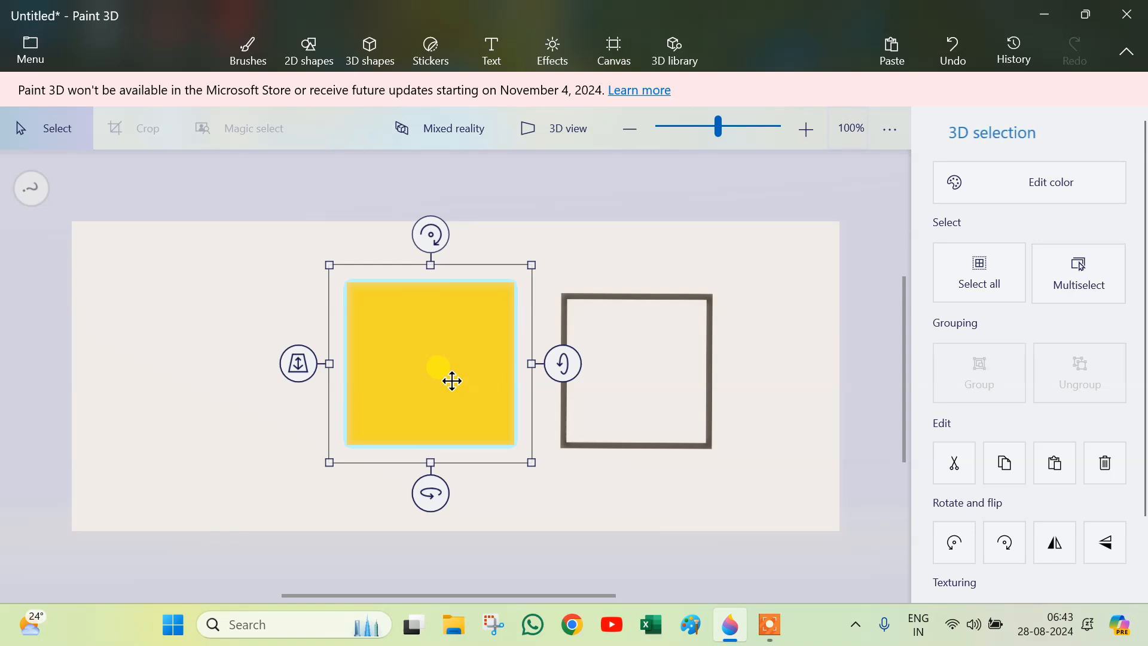
pyautogui.moveTo(451, 379); pyautogui.dragTo(336, 365)
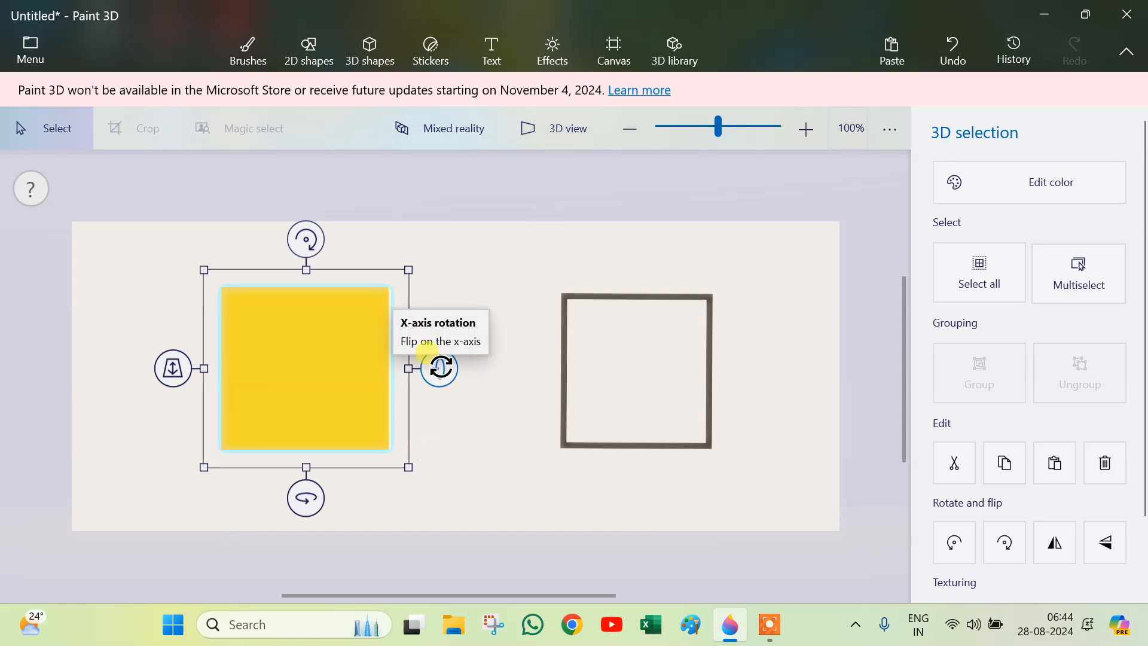
# Step: Rotate the cube around its x, y and z axes so its top and side faces show
pyautogui.moveTo(426, 349); pyautogui.dragTo(472, 375)
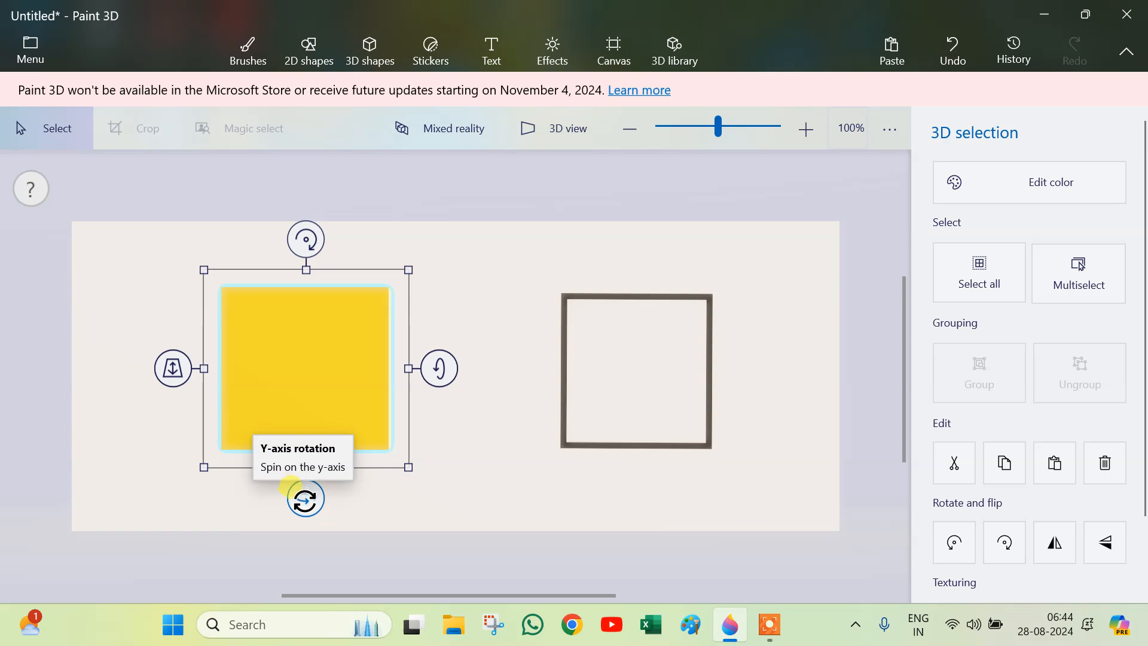
pyautogui.moveTo(310, 504)
pyautogui.mouseDown()
pyautogui.moveTo(1, 499)
pyautogui.moveTo(78, 486)
pyautogui.moveTo(439, 485)
pyautogui.moveTo(292, 492)
pyautogui.moveTo(321, 499)
pyautogui.moveTo(302, 501)
pyautogui.moveTo(308, 513)
pyautogui.mouseUp()
pyautogui.moveTo(420, 355); pyautogui.dragTo(430, 380)
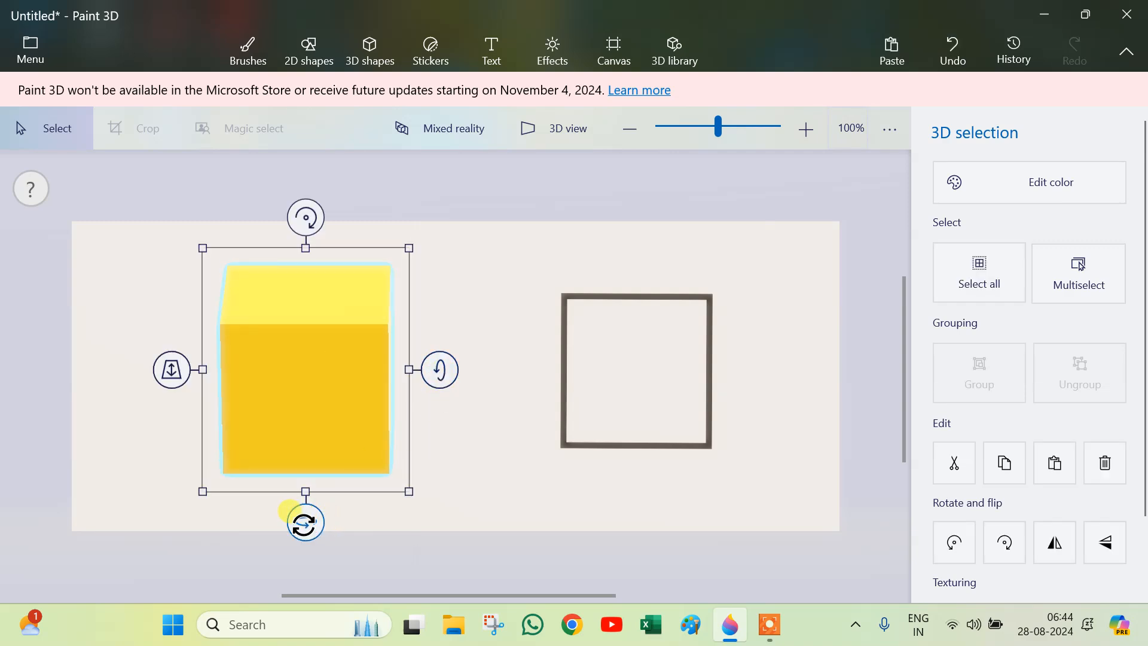
pyautogui.moveTo(290, 512); pyautogui.dragTo(331, 520)
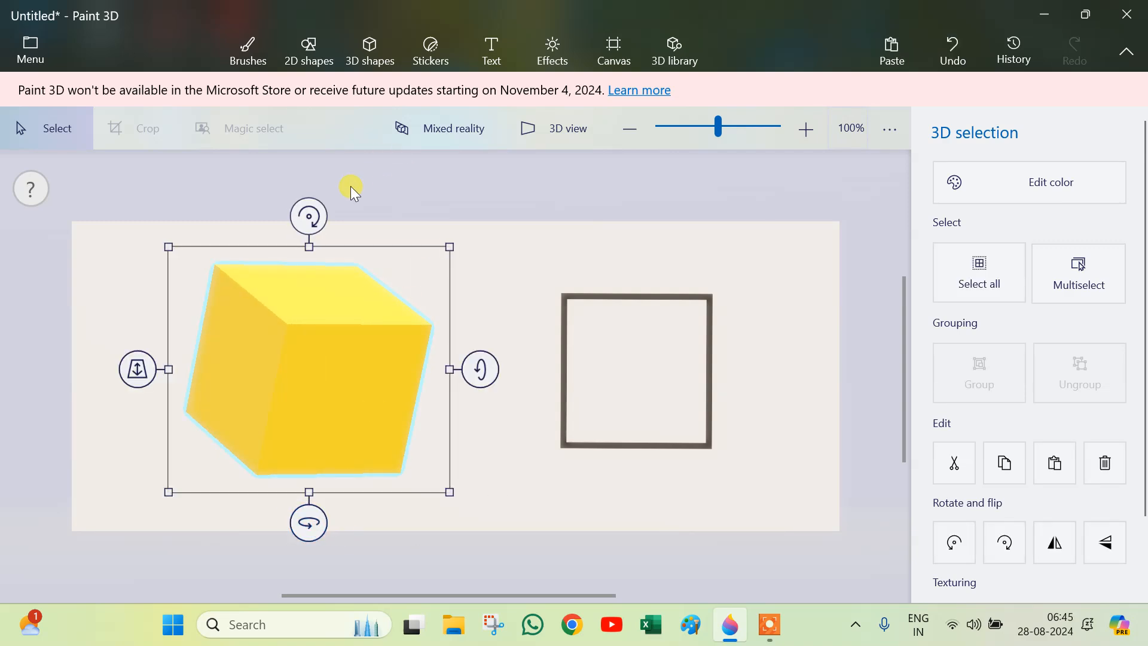
pyautogui.moveTo(320, 218); pyautogui.dragTo(296, 211)
pyautogui.moveTo(470, 371); pyautogui.dragTo(482, 357)
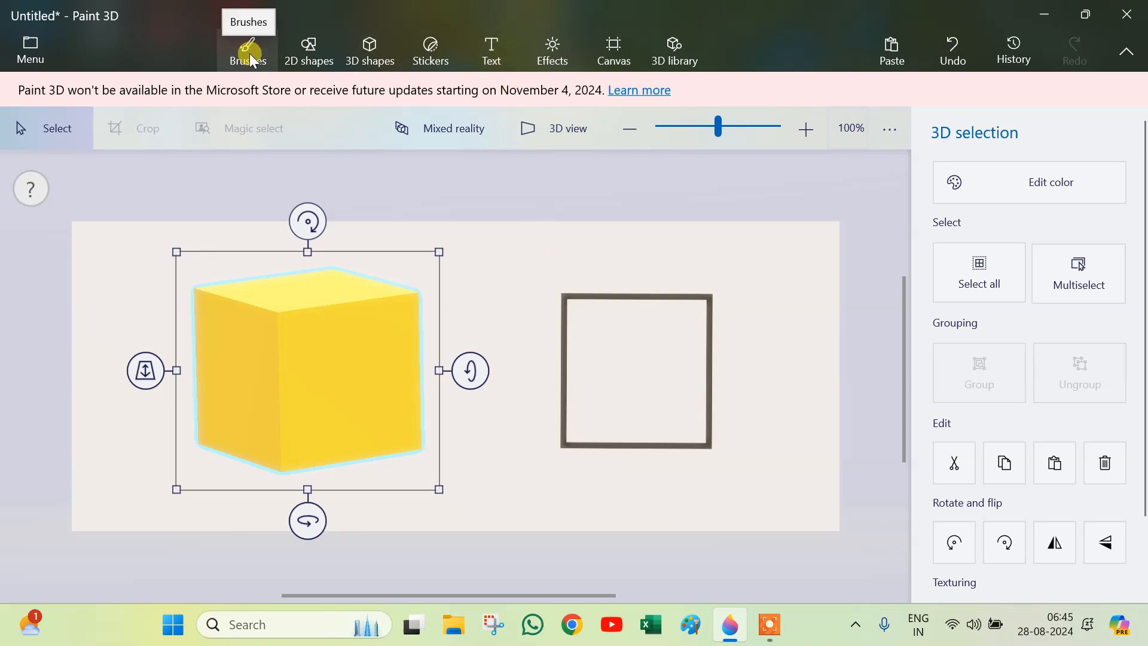
# Step: Place a Heart sticker on the cube's front face and commit it
pyautogui.click(440, 54)
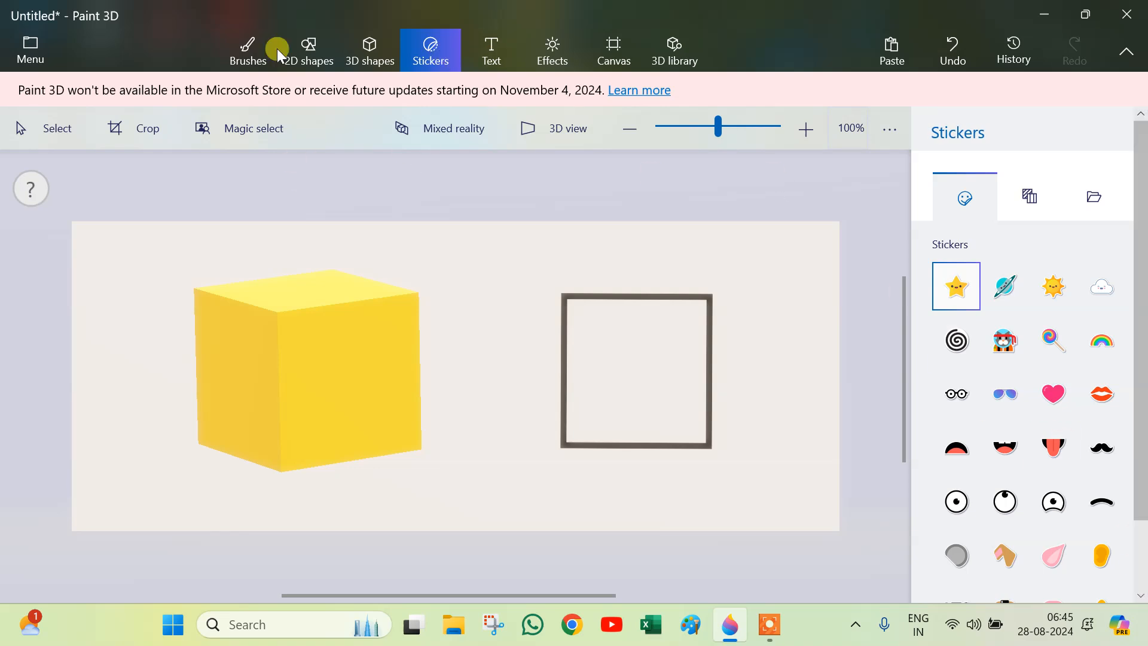
pyautogui.click(248, 53)
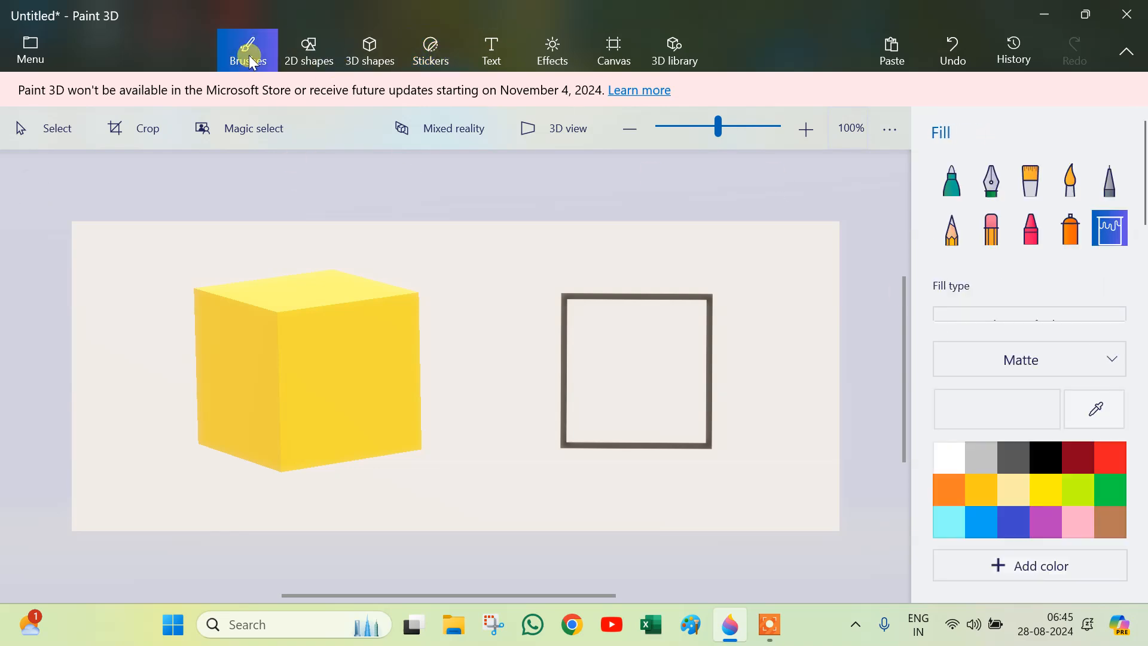
pyautogui.click(361, 60)
pyautogui.click(430, 60)
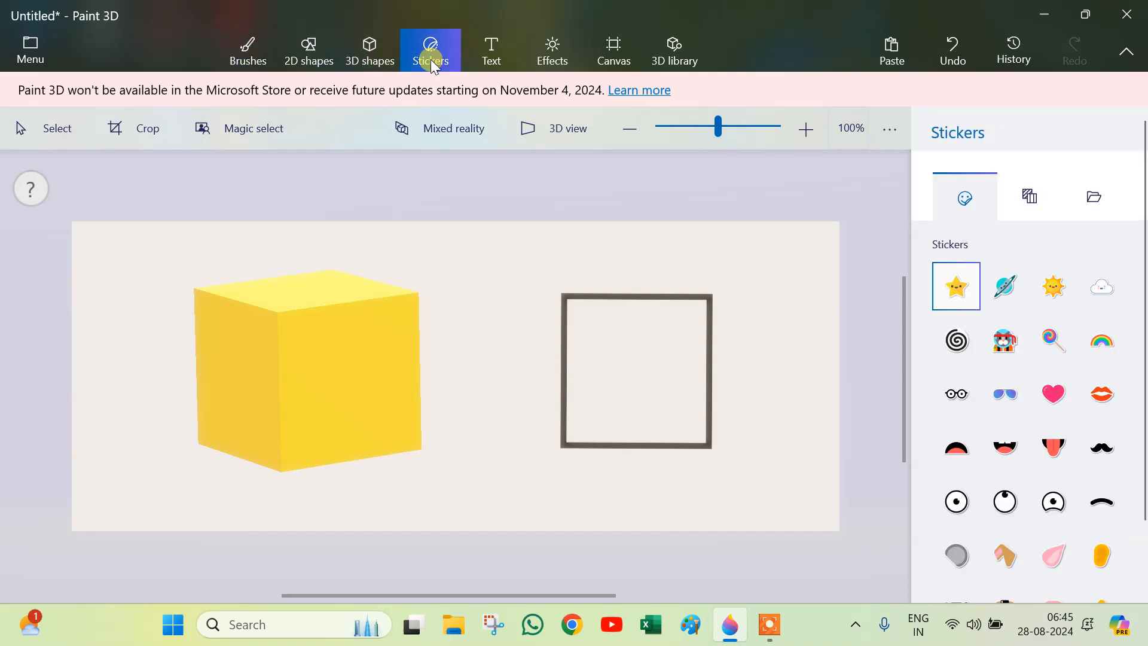
pyautogui.scroll(-2, 1096, 407)
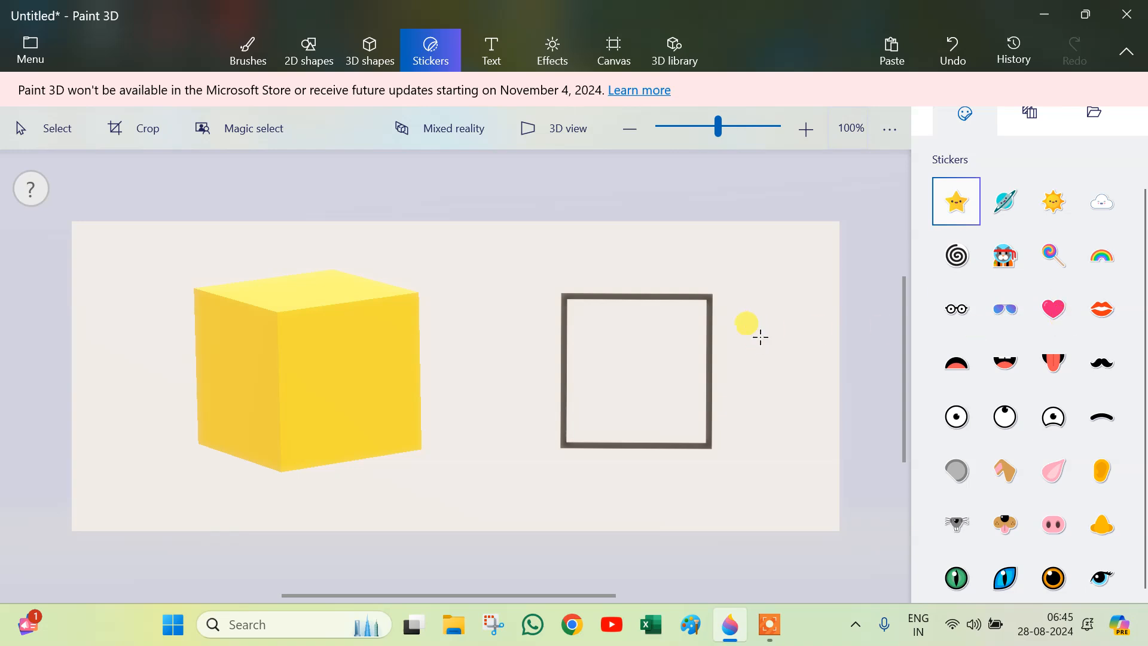
pyautogui.click(1053, 309)
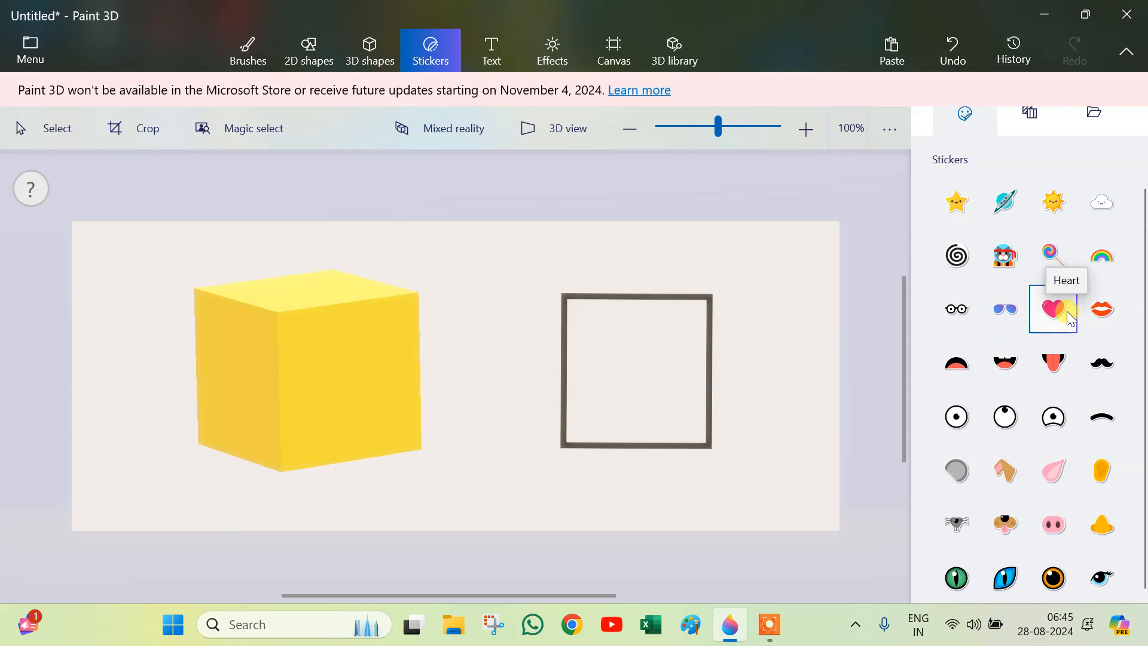
pyautogui.click(312, 341)
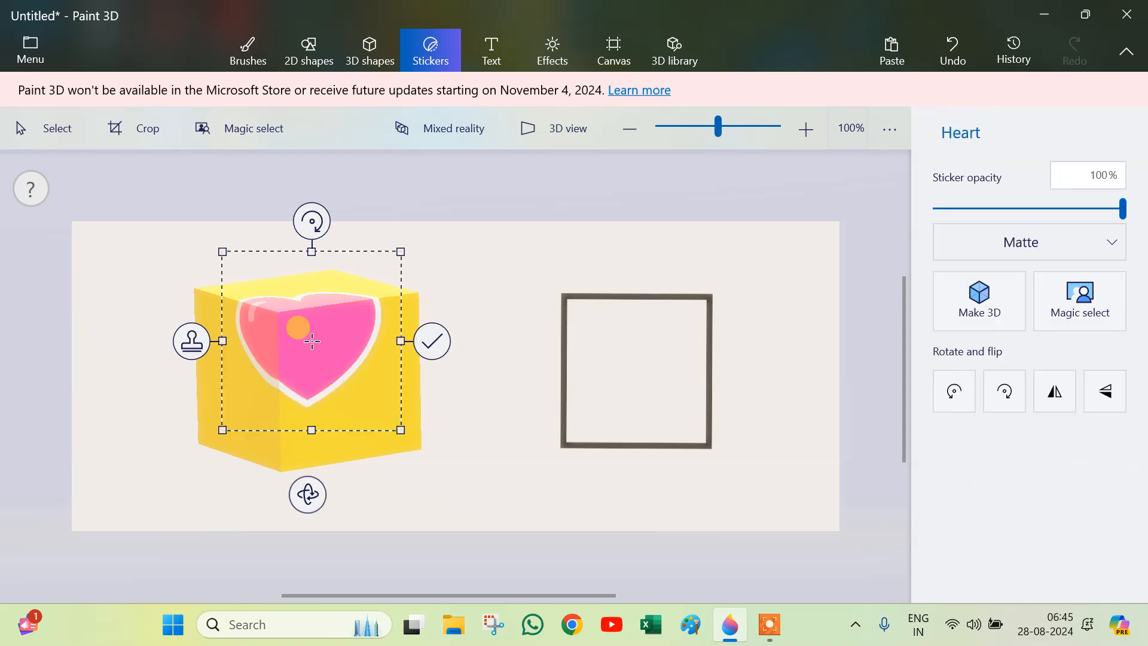
pyautogui.moveTo(319, 326); pyautogui.dragTo(292, 301)
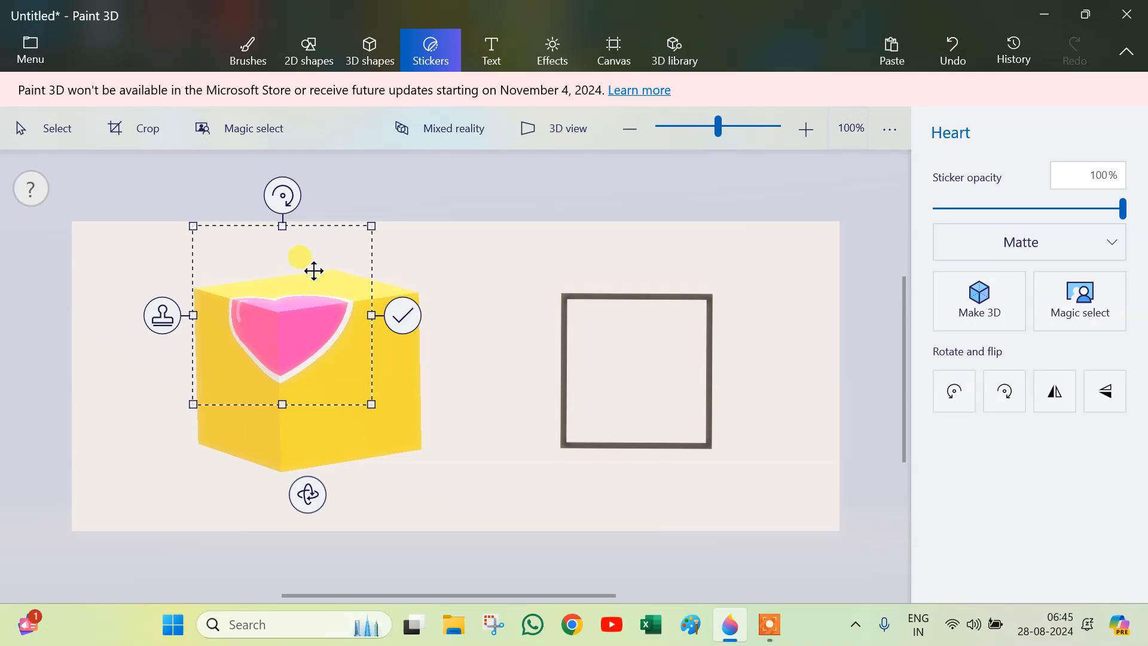
pyautogui.click(404, 315)
# Step: Select the cube and rotate it on its x and y axes
pyautogui.moveTo(159, 249); pyautogui.dragTo(275, 518)
pyautogui.moveTo(470, 370)
pyautogui.mouseDown()
pyautogui.moveTo(471, 444)
pyautogui.moveTo(491, 324)
pyautogui.moveTo(471, 442)
pyautogui.moveTo(472, 341)
pyautogui.moveTo(471, 366)
pyautogui.mouseUp()
pyautogui.moveTo(299, 505); pyautogui.dragTo(341, 517)
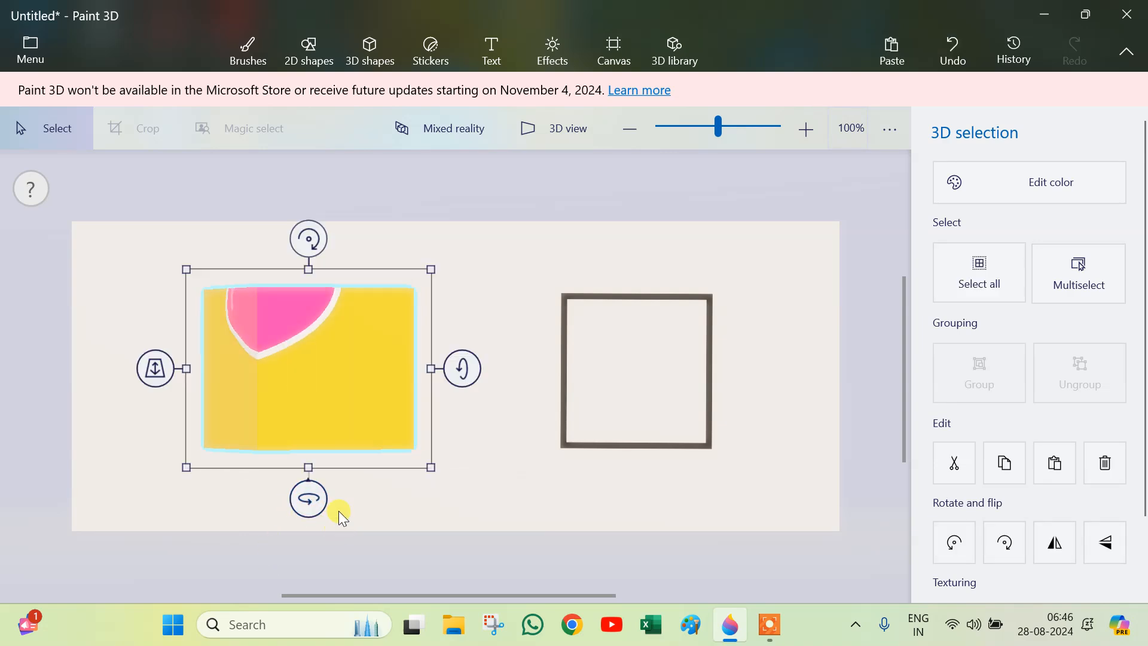
pyautogui.moveTo(446, 371)
pyautogui.mouseDown()
pyautogui.moveTo(461, 410)
pyautogui.moveTo(461, 371)
pyautogui.mouseUp()
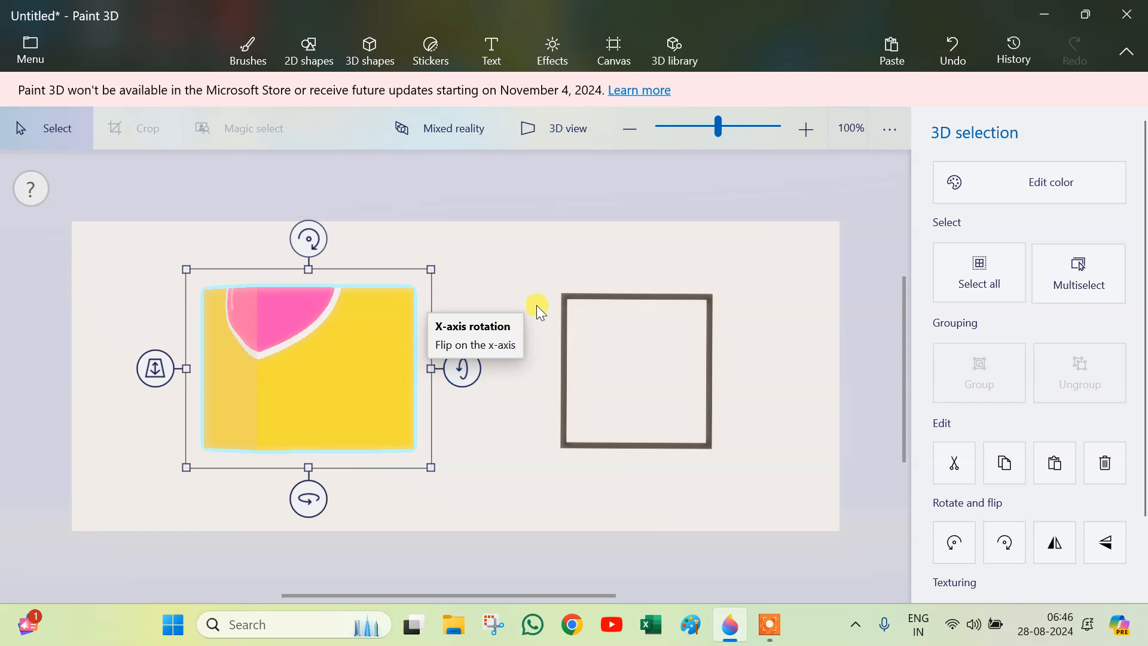
# Step: In 3D view, slide the cube backward along the z-axis behind the canvas, then return to the flat view
pyautogui.click(583, 134)
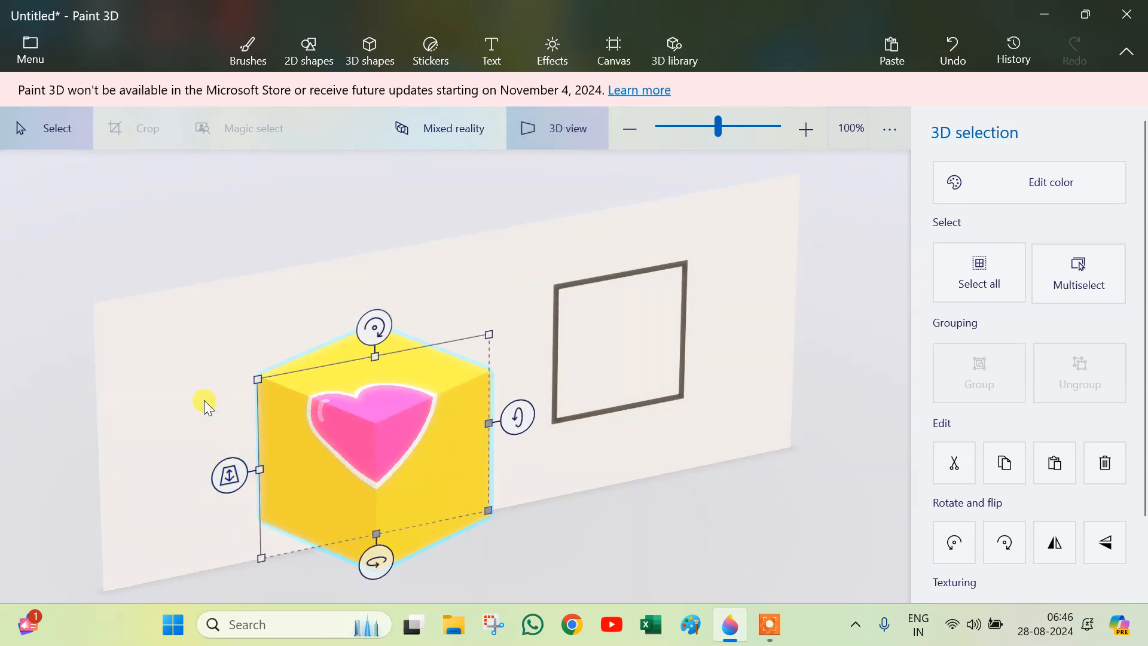
pyautogui.click(229, 478)
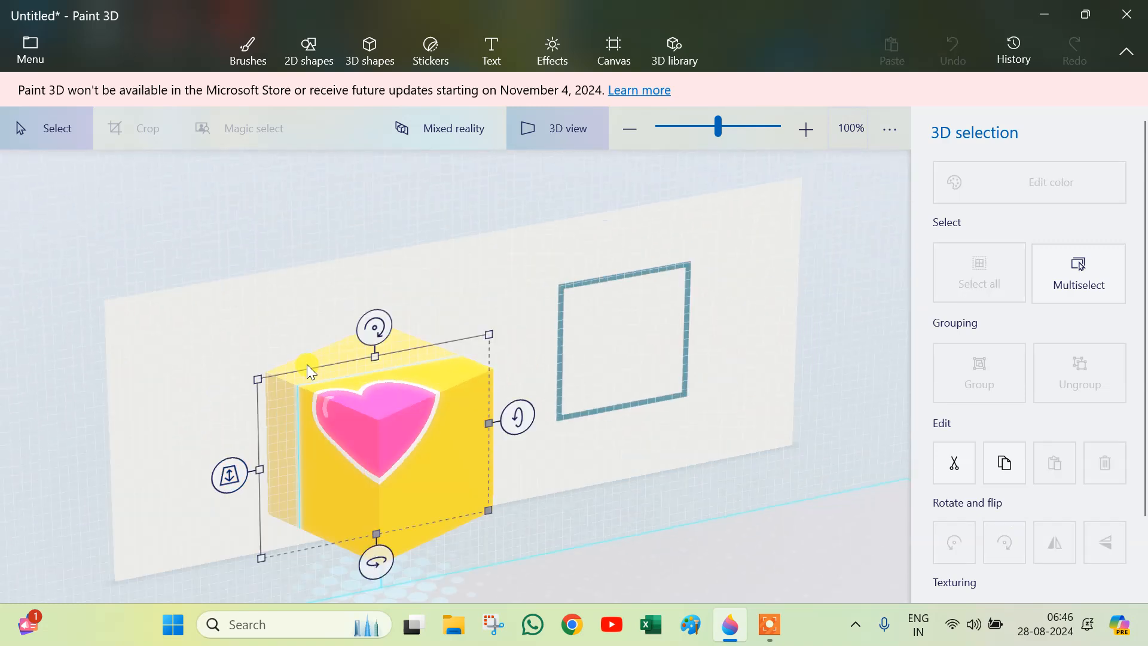
pyautogui.moveTo(230, 474); pyautogui.dragTo(242, 306)
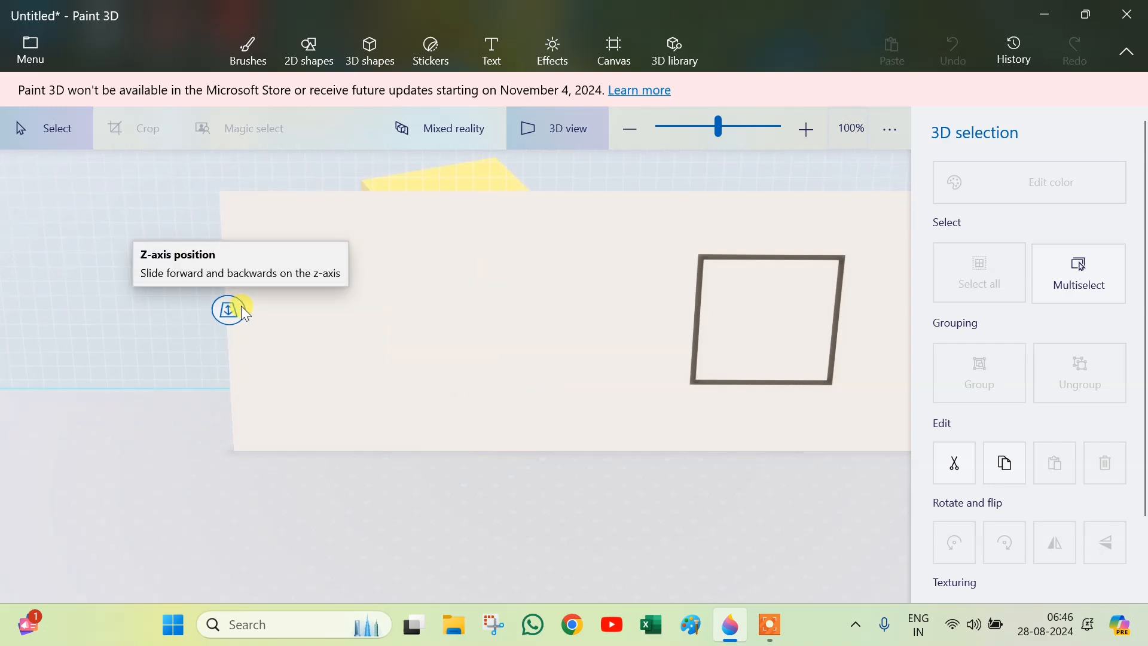
pyautogui.click(529, 139)
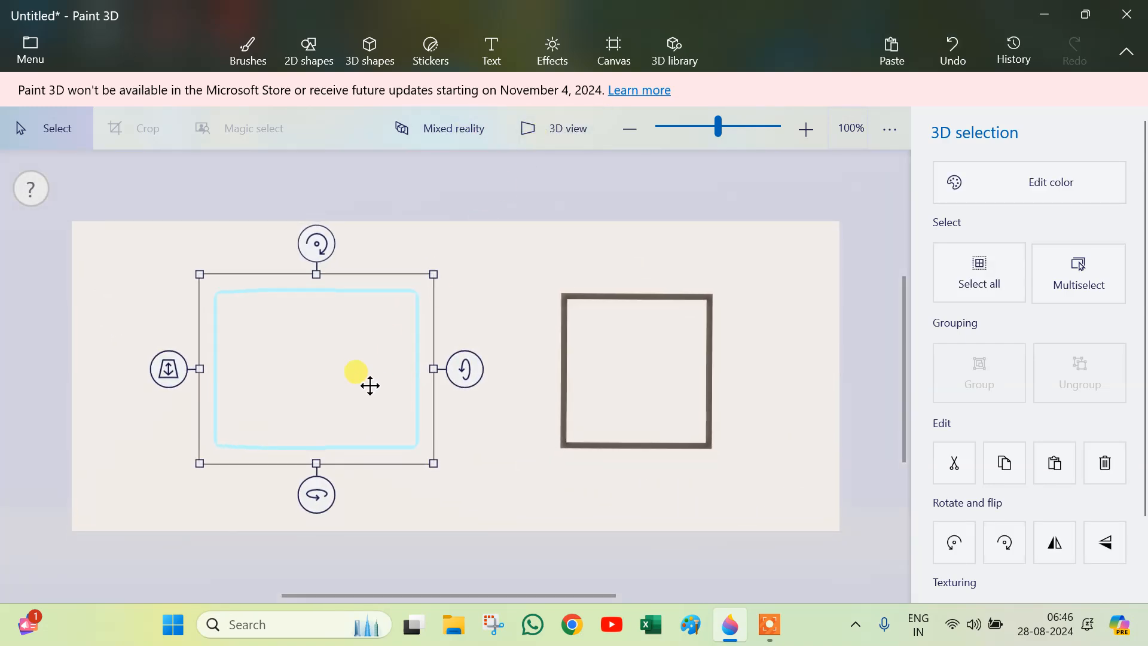
# Step: In 3D view, slide the cube forward along the z-axis in front of the canvas, then leave 3D view
pyautogui.click(584, 132)
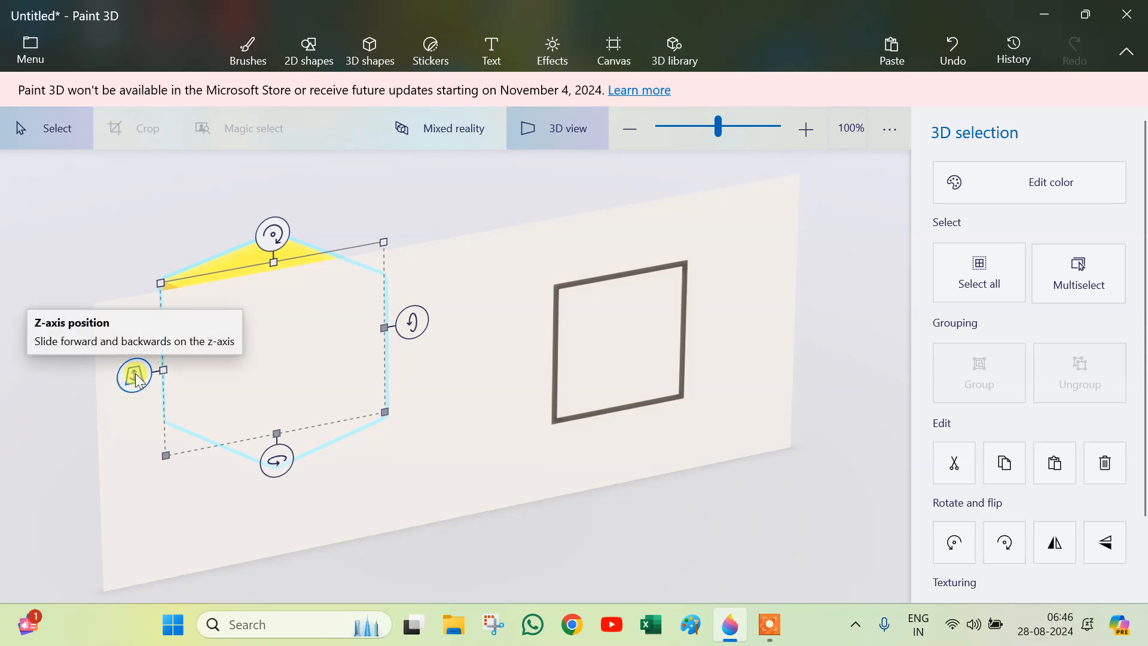
pyautogui.moveTo(139, 381); pyautogui.dragTo(85, 639)
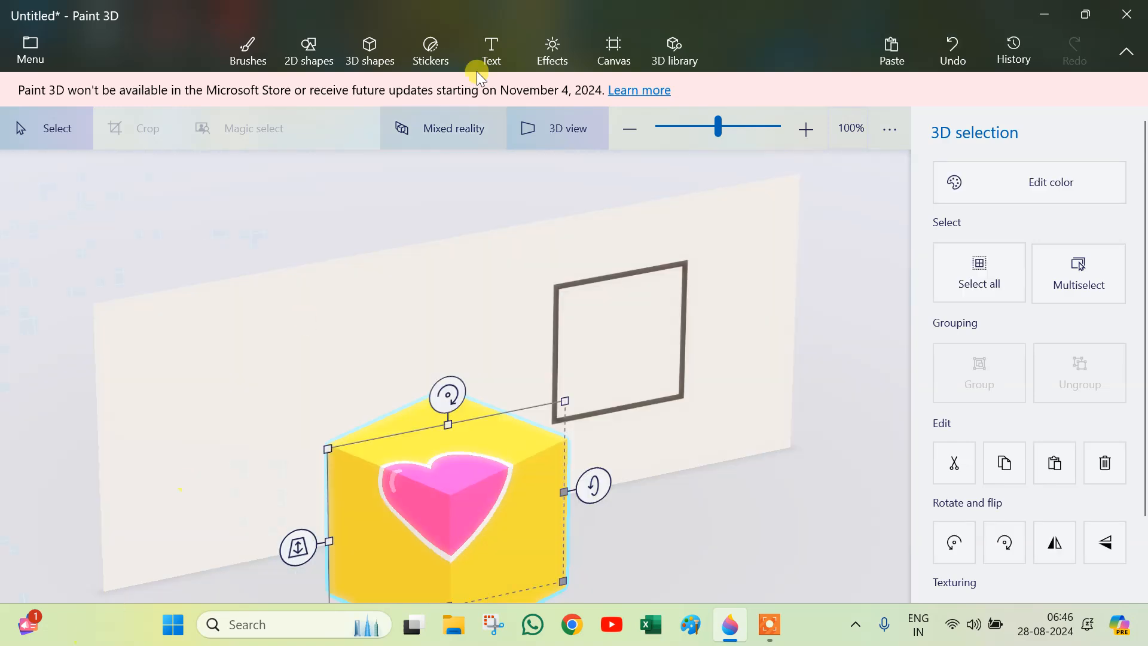
pyautogui.click(554, 136)
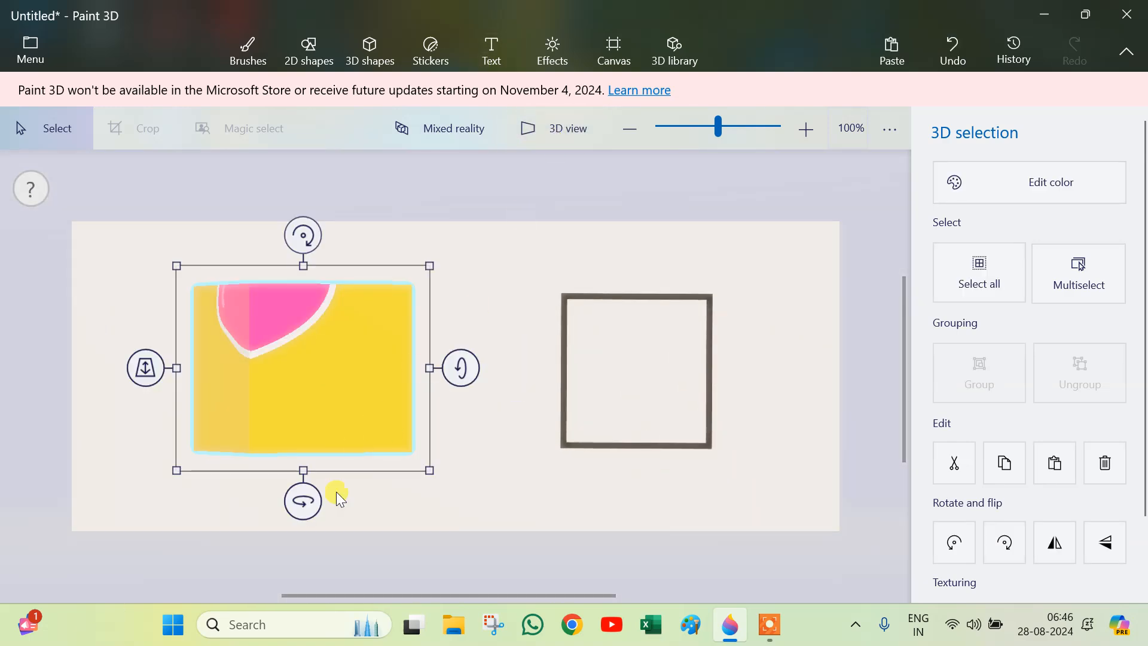
# Step: Rotate the cube on its y and x axes so the heart face and top are visible
pyautogui.moveTo(303, 500); pyautogui.dragTo(277, 503)
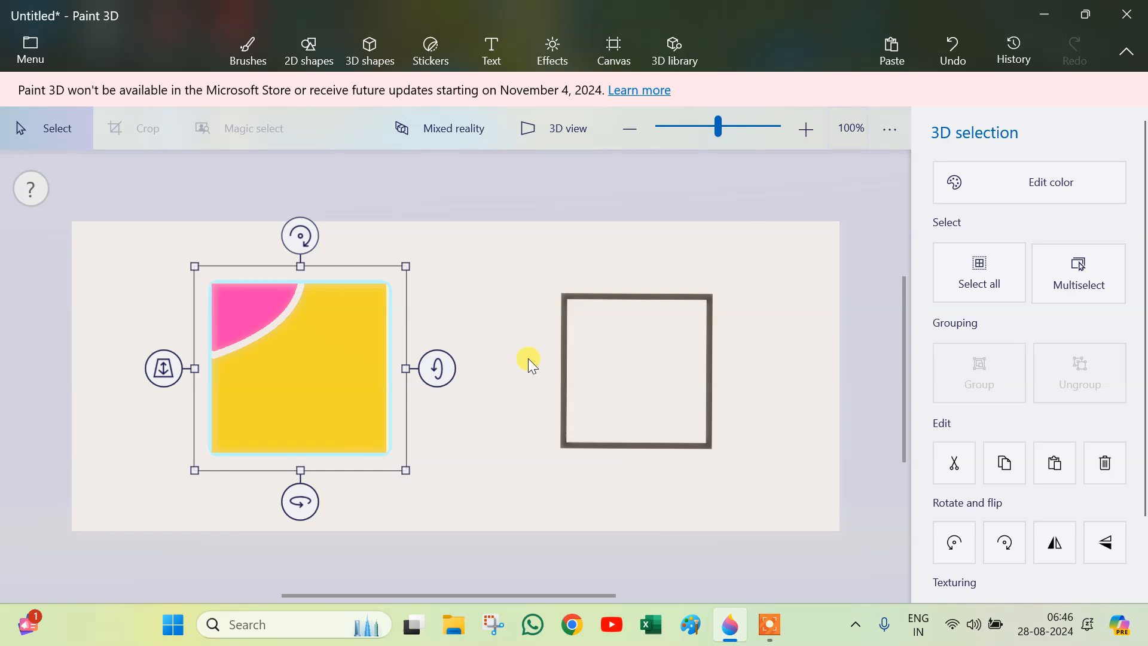
pyautogui.moveTo(285, 494); pyautogui.dragTo(320, 501)
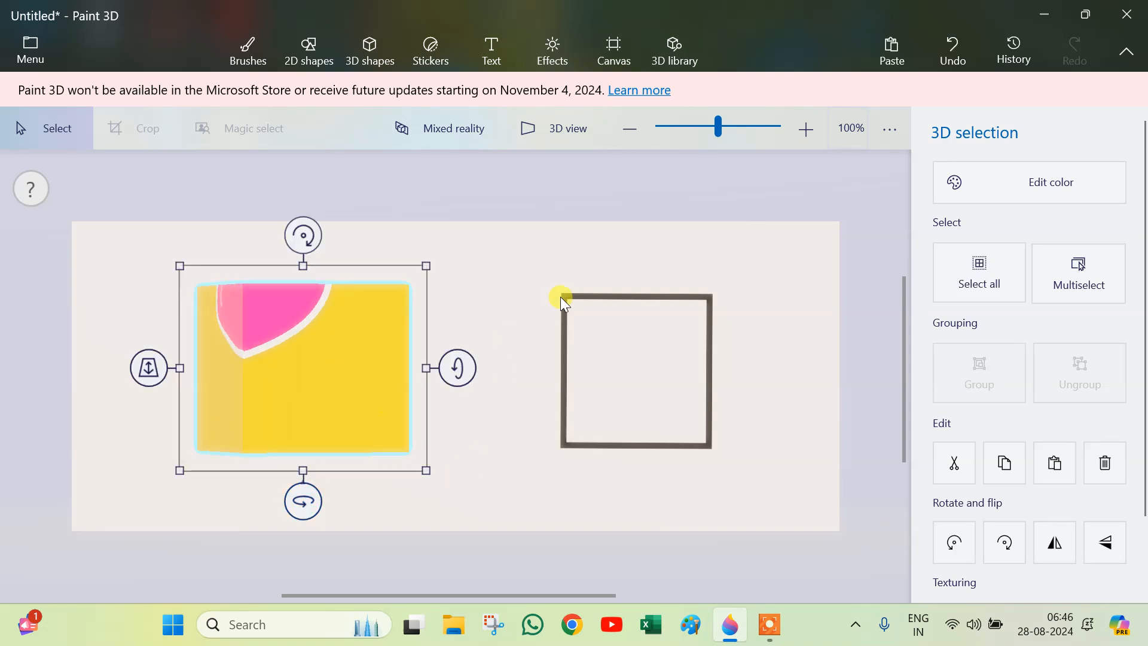
pyautogui.moveTo(463, 367); pyautogui.dragTo(457, 382)
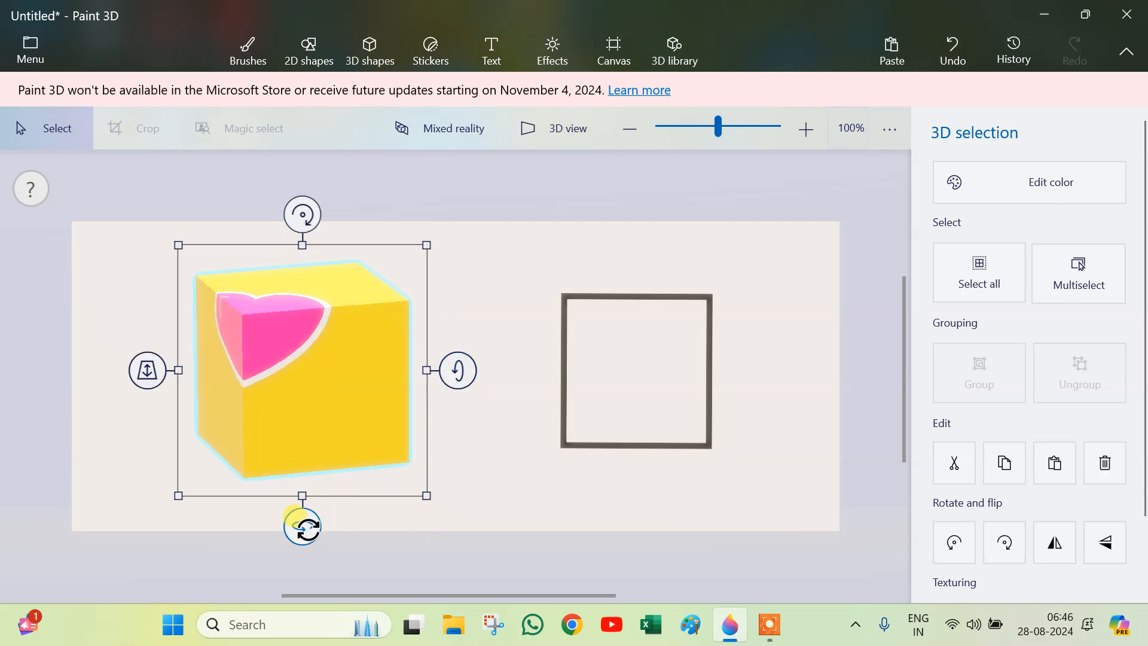
# Step: Delete the 2D square and the heart-decorated cube to clear the canvas
pyautogui.moveTo(303, 526); pyautogui.dragTo(301, 526)
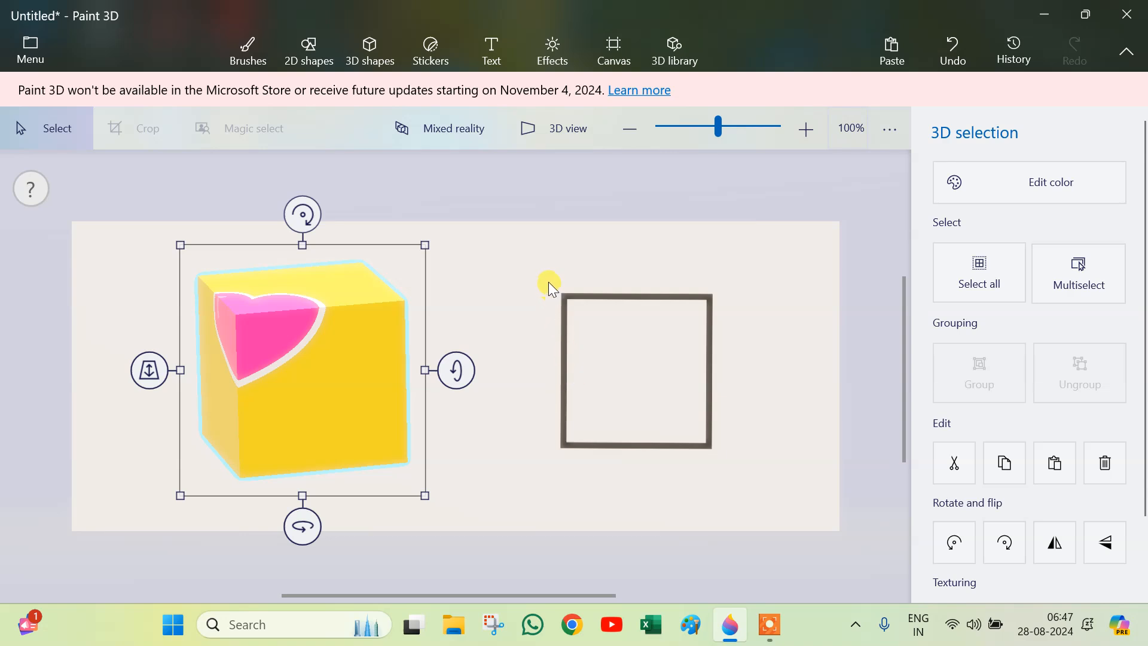
pyautogui.moveTo(547, 270); pyautogui.dragTo(744, 497)
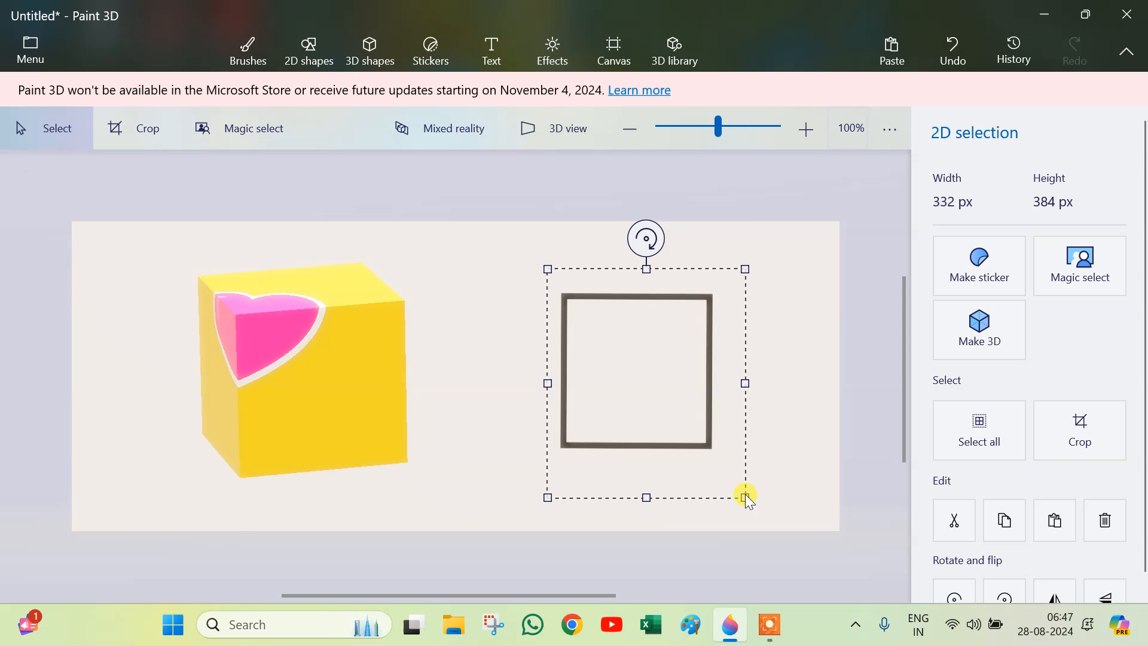
pyautogui.press('Delete')
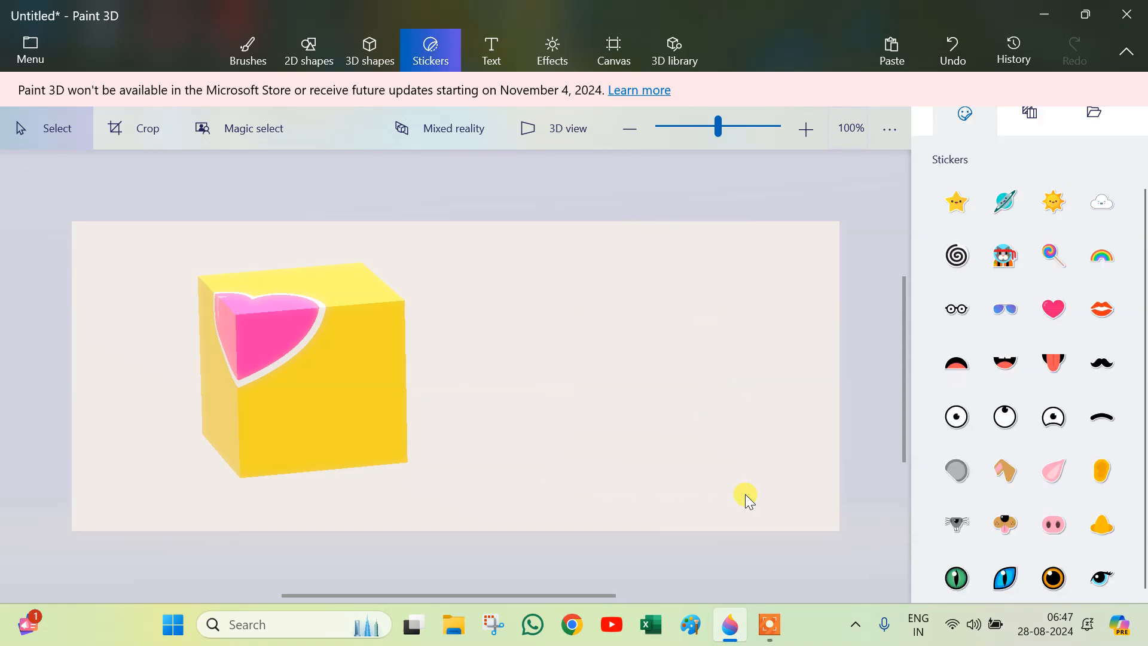
pyautogui.click(330, 309)
pyautogui.press('Delete')
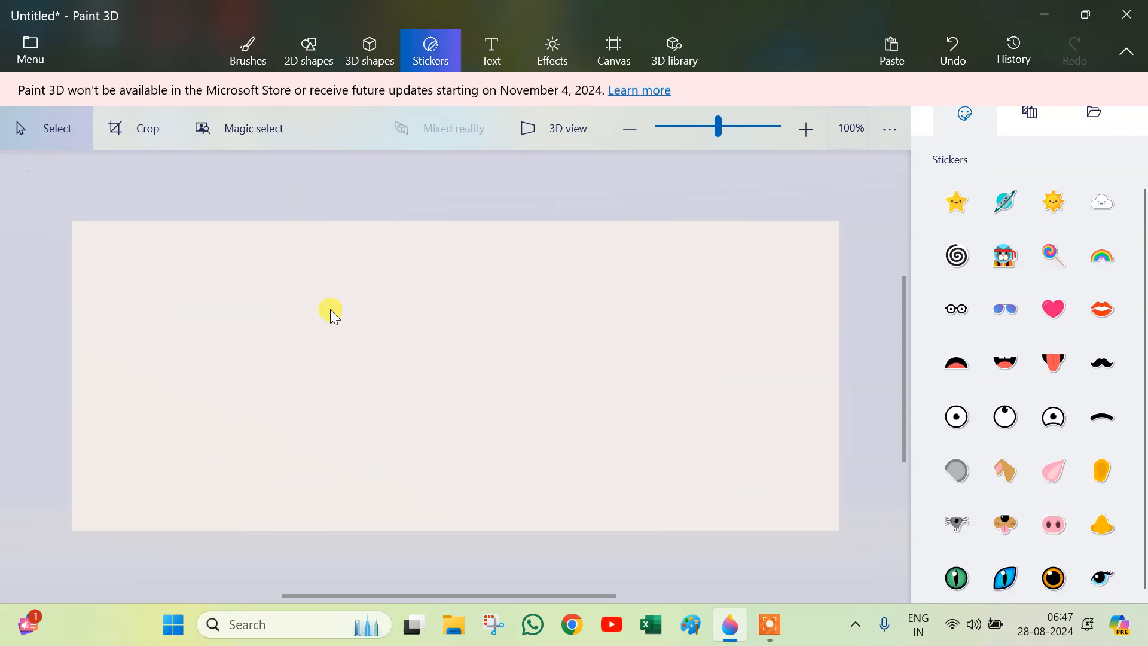
# Step: Draw a new yellow 3D cube in the middle of the canvas and tilt it slightly
pyautogui.click(386, 53)
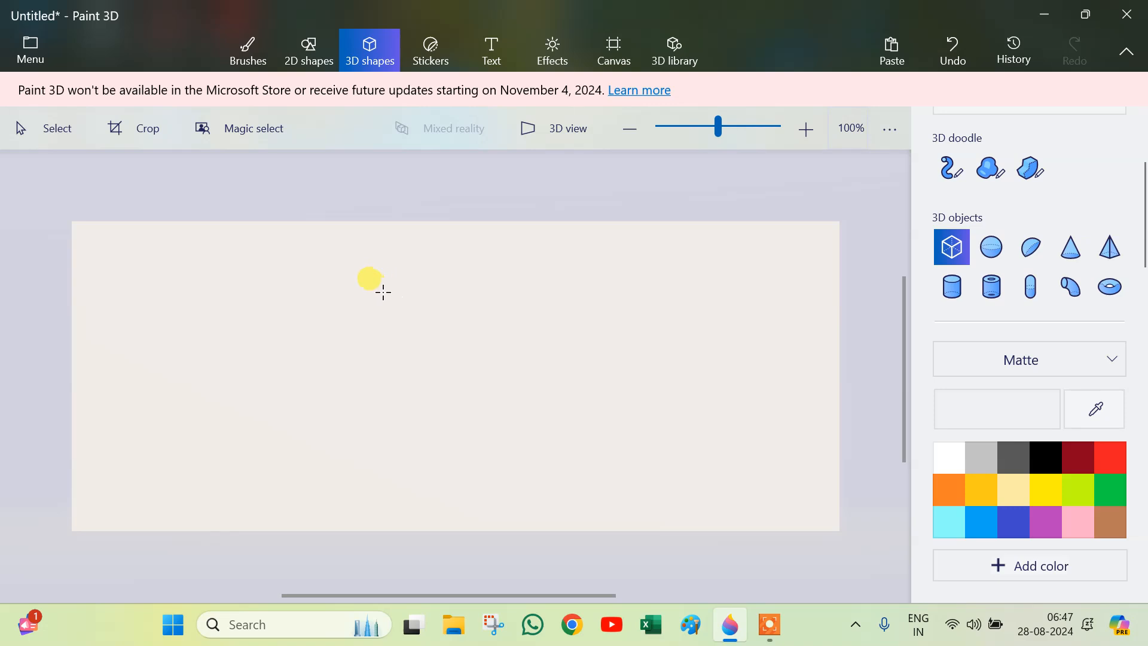
pyautogui.moveTo(366, 291); pyautogui.dragTo(545, 446)
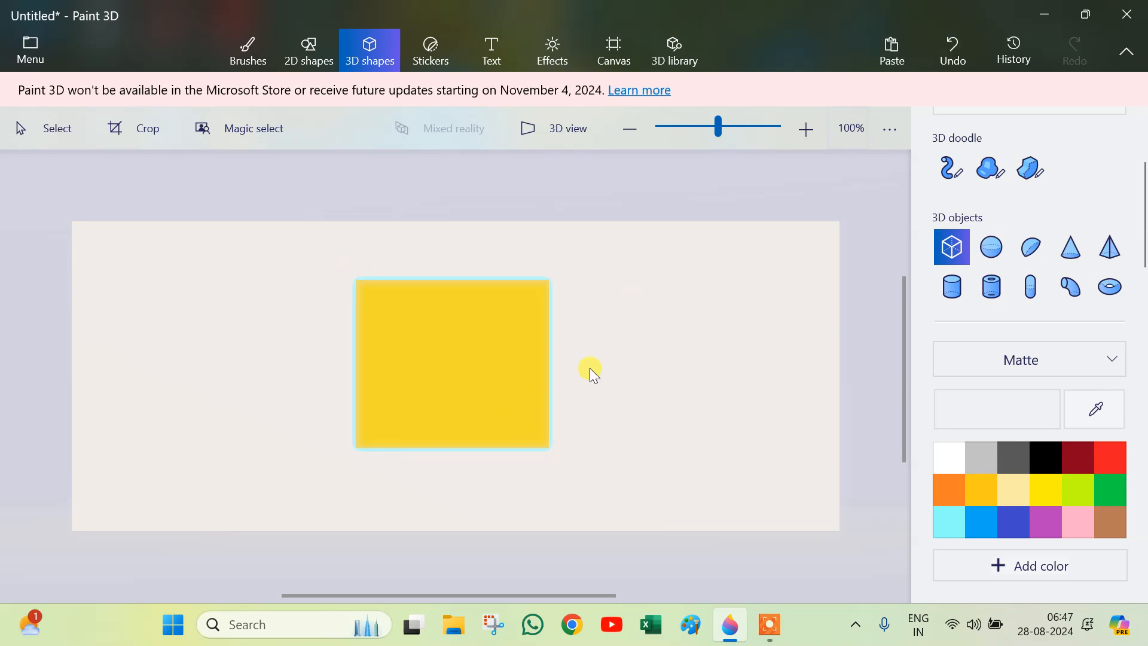
pyautogui.moveTo(585, 364); pyautogui.dragTo(595, 376)
pyautogui.moveTo(442, 515); pyautogui.dragTo(498, 526)
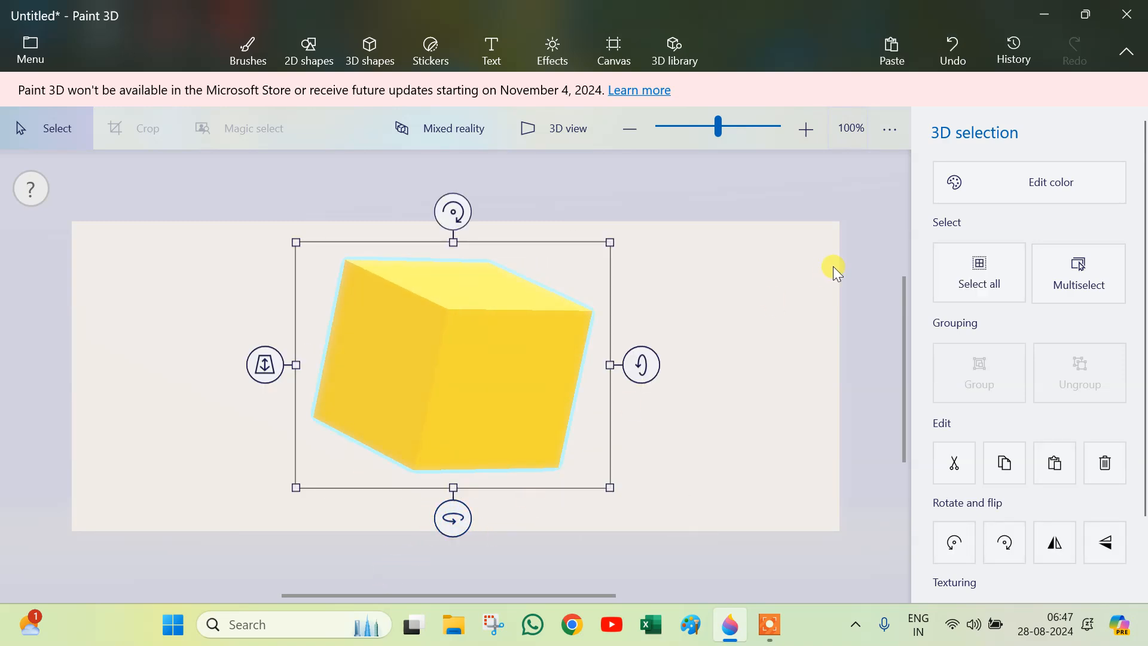
# Step: Recolor the cube brown with a matte finish and rotate it upright, then deselect it
pyautogui.click(1062, 178)
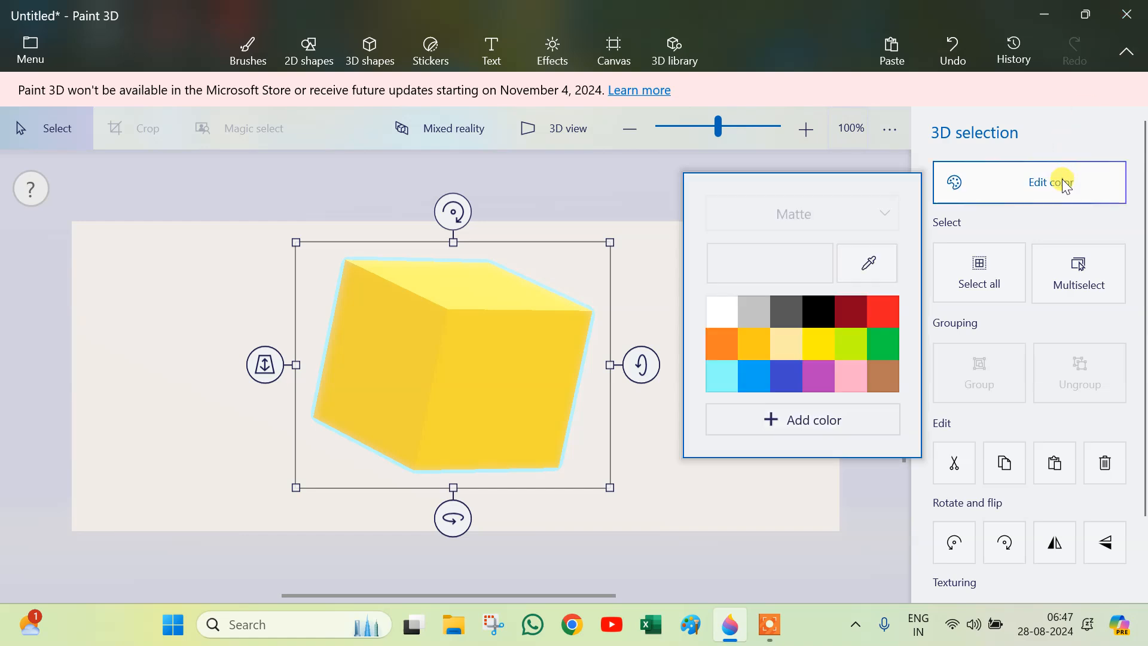
pyautogui.click(859, 312)
pyautogui.click(877, 317)
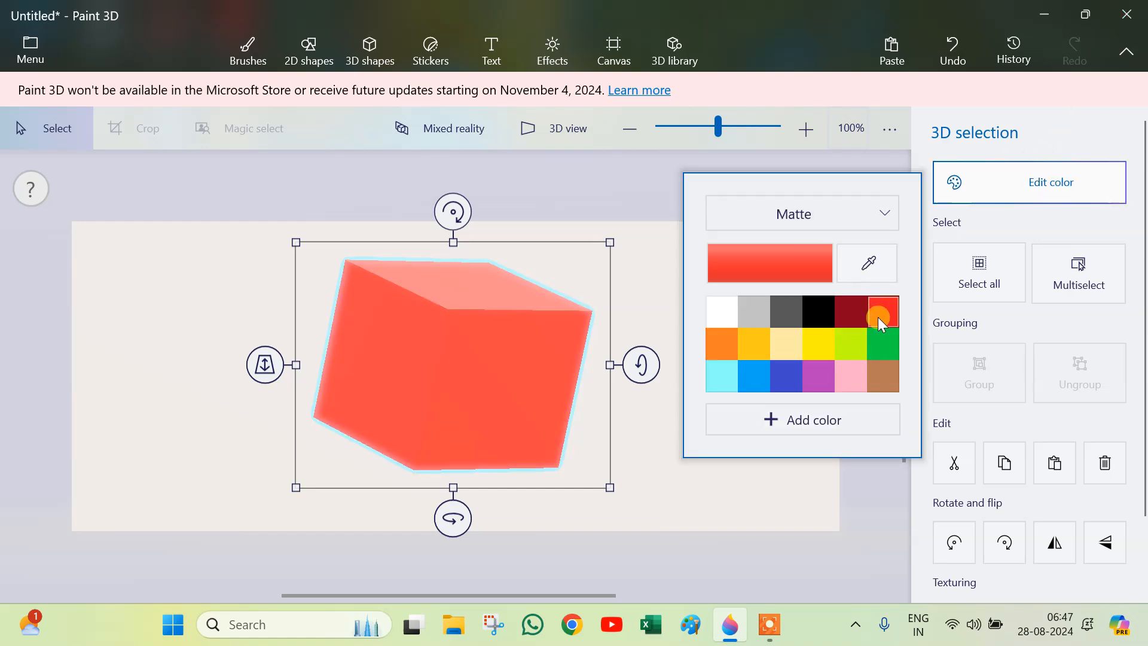
pyautogui.click(881, 380)
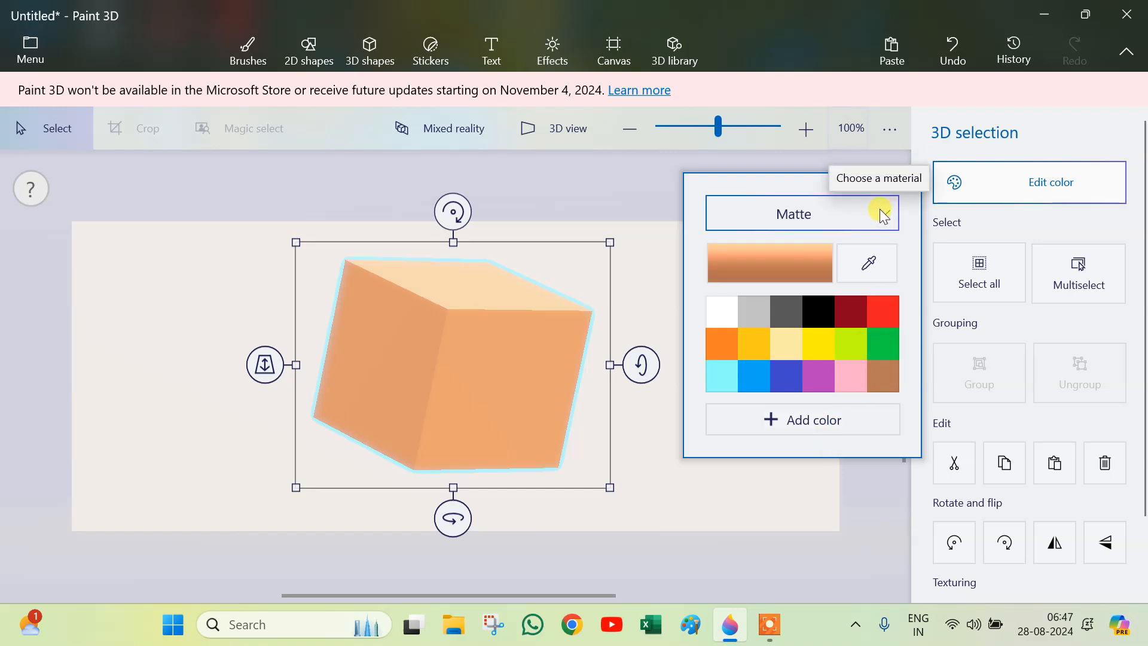
pyautogui.moveTo(446, 204)
pyautogui.mouseDown()
pyautogui.moveTo(410, 205)
pyautogui.moveTo(429, 206)
pyautogui.mouseUp()
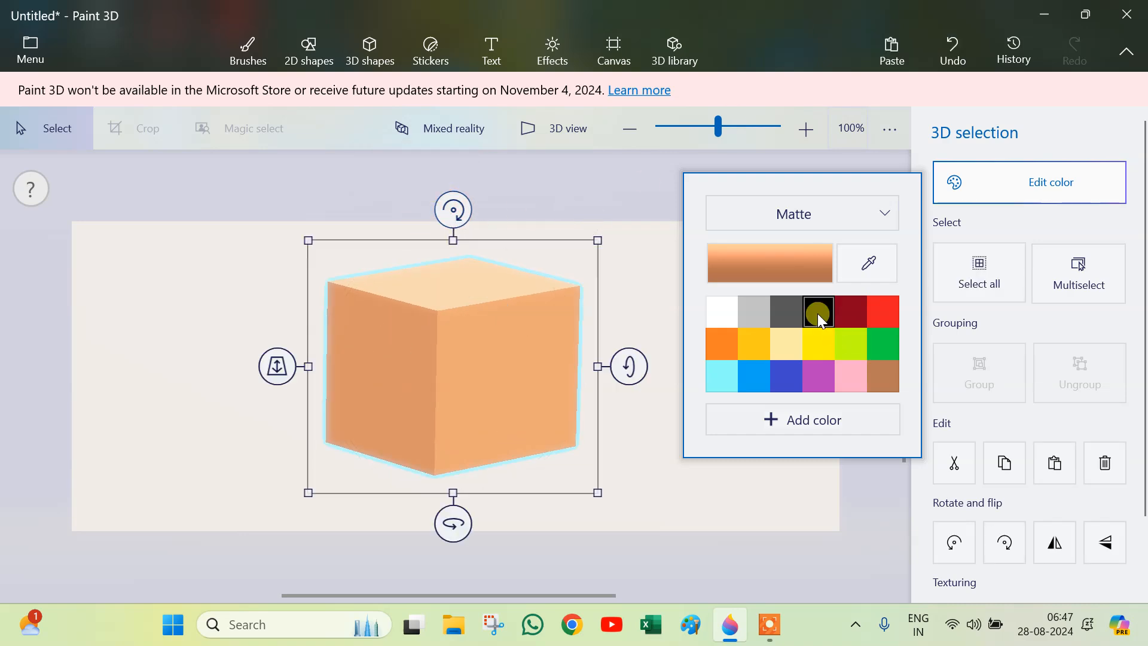
pyautogui.click(762, 400)
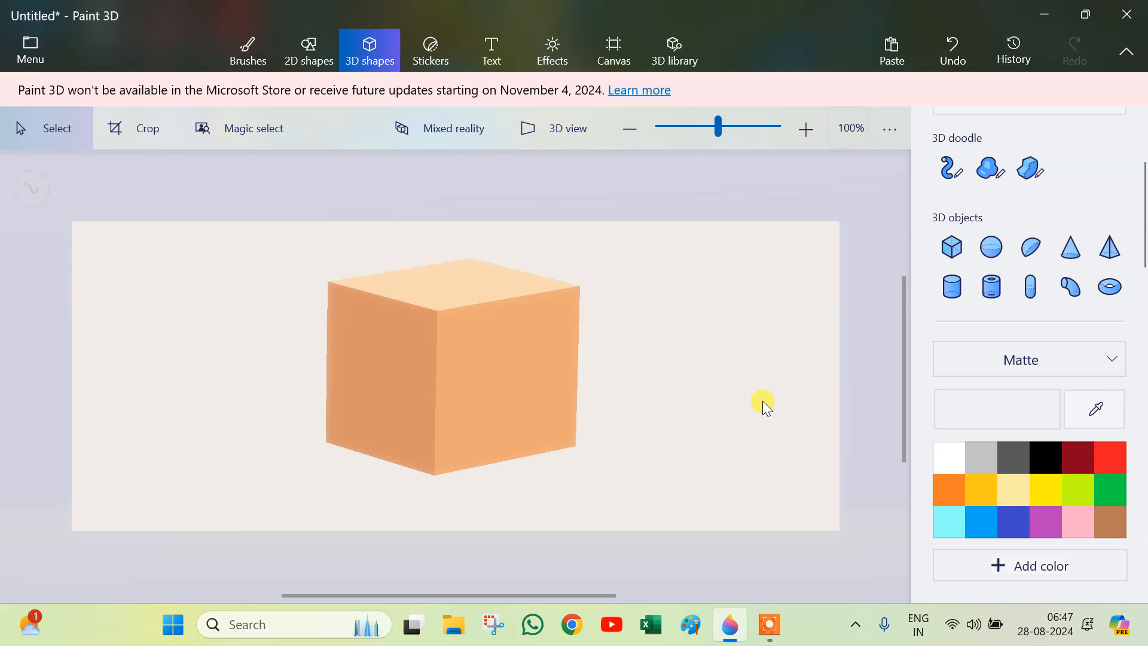
# Step: Fill the canvas background with black using the Fill brush
pyautogui.click(239, 57)
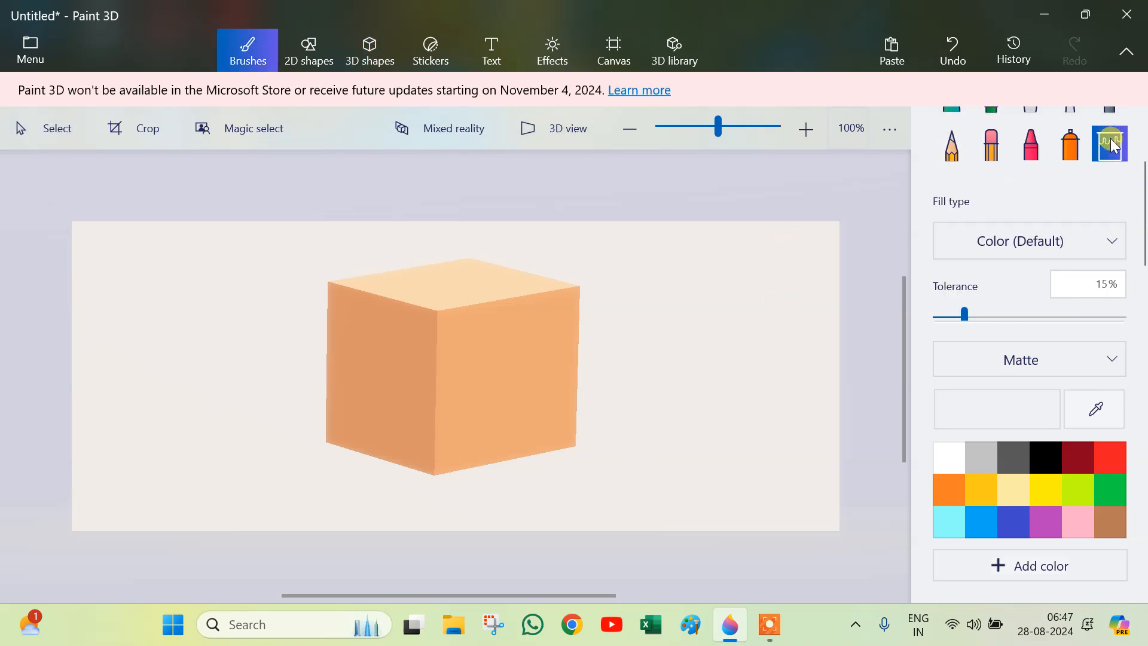
pyautogui.click(1045, 458)
pyautogui.click(719, 369)
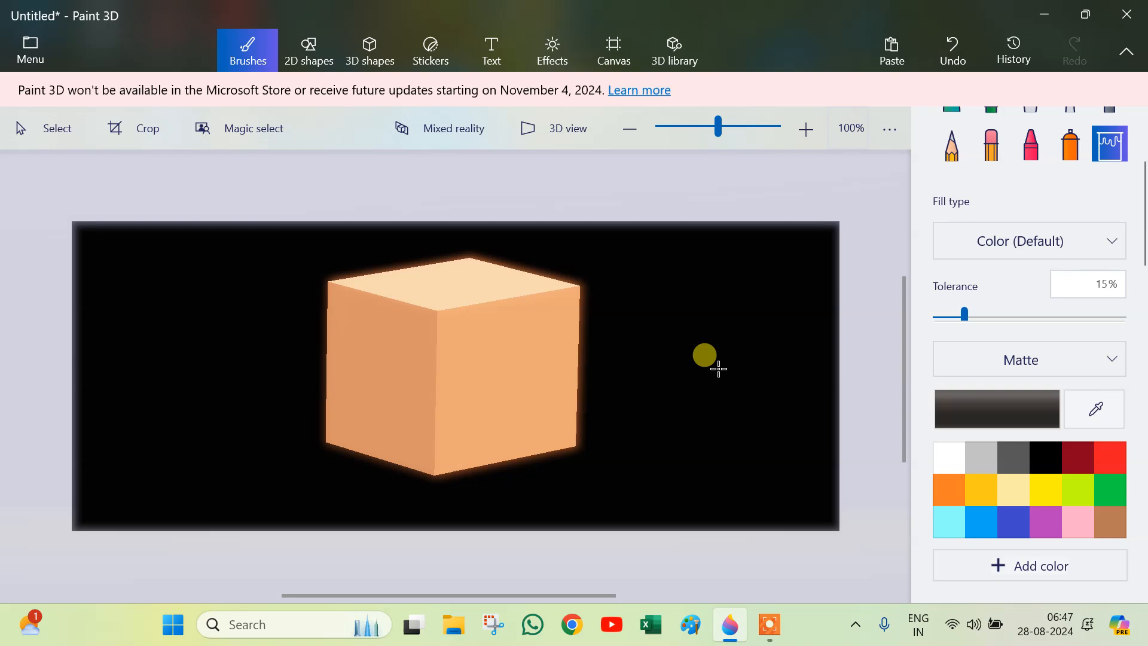
pyautogui.click(475, 320)
pyautogui.click(443, 309)
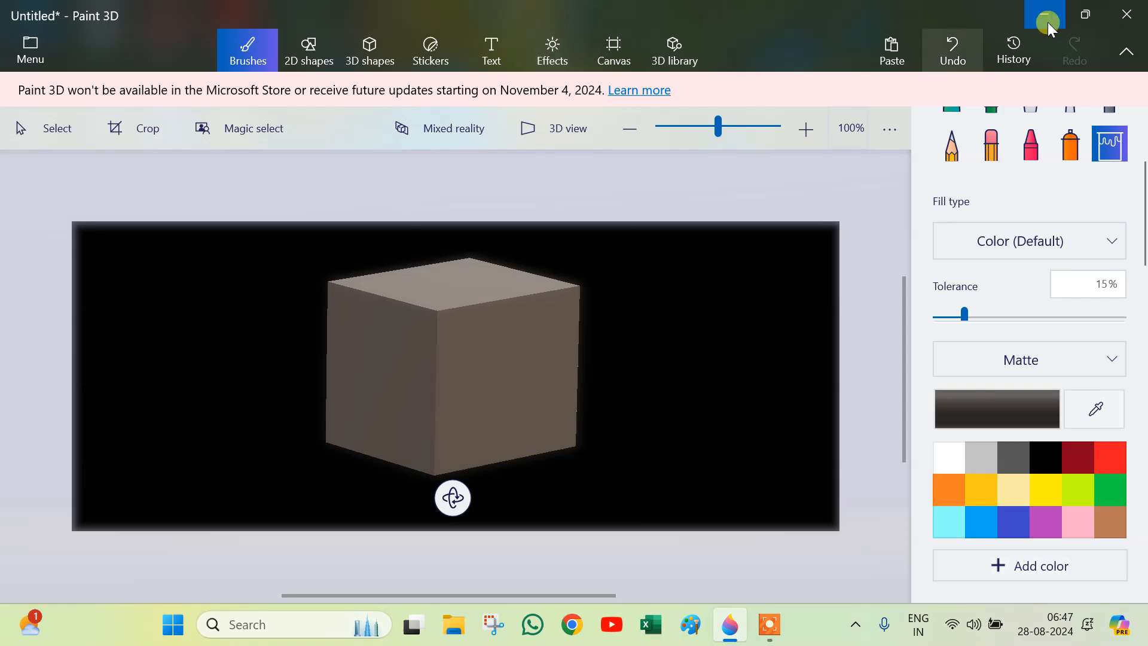
pyautogui.click(956, 36)
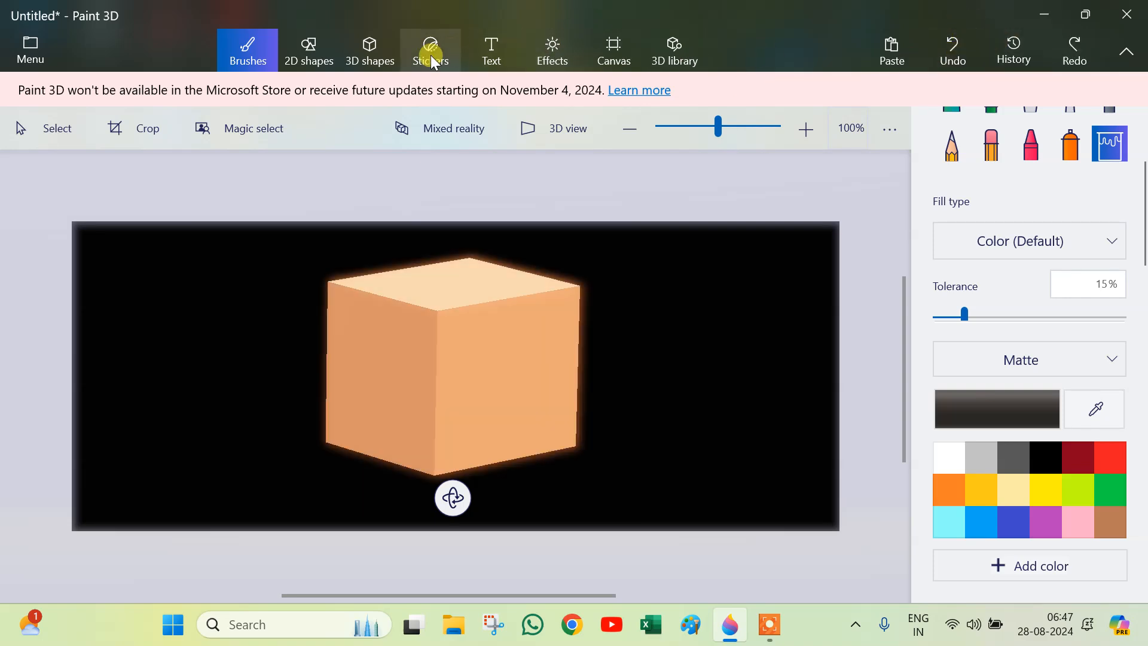
# Step: Select the brown cube and delete it
pyautogui.click(369, 51)
pyautogui.click(441, 397)
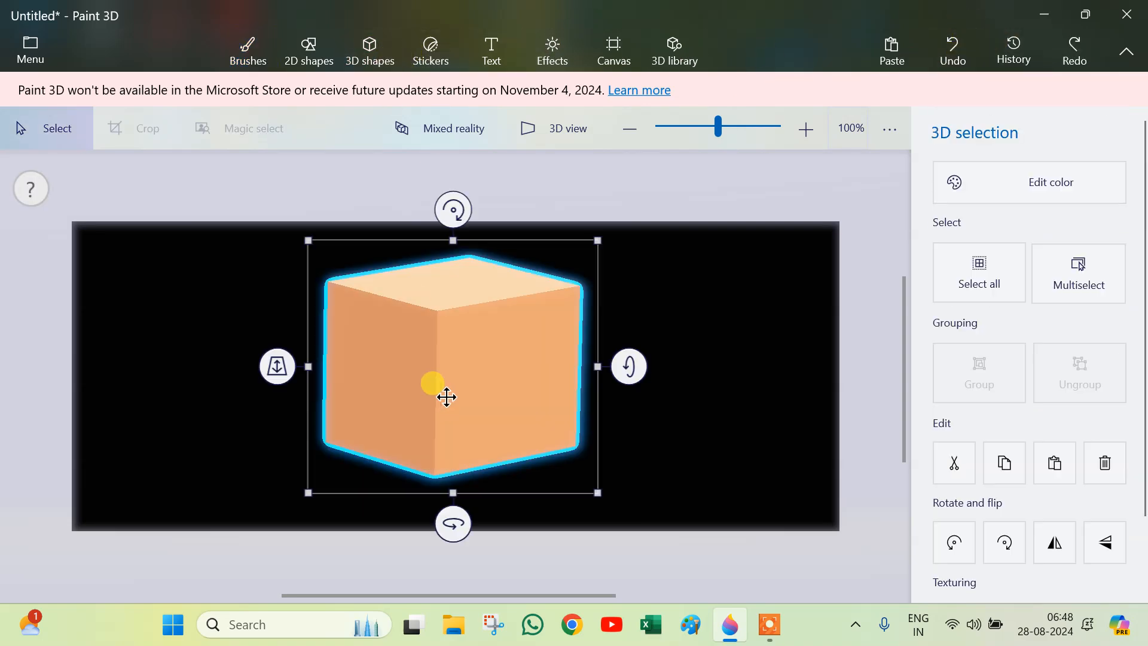
pyautogui.click(1039, 184)
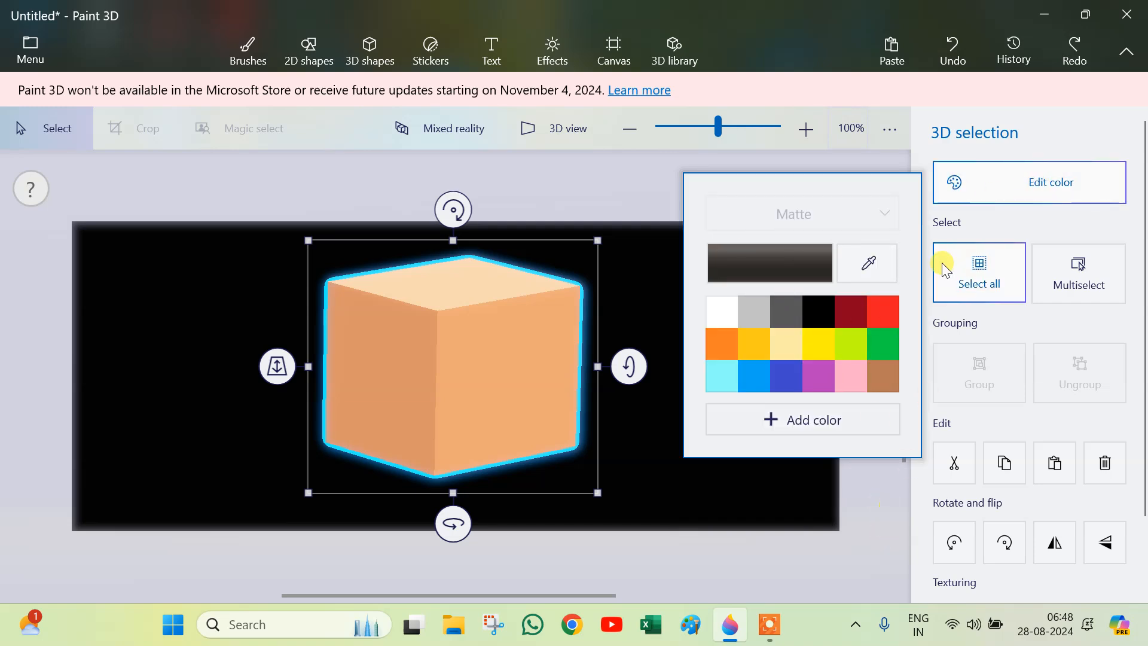
pyautogui.click(891, 526)
pyautogui.click(481, 405)
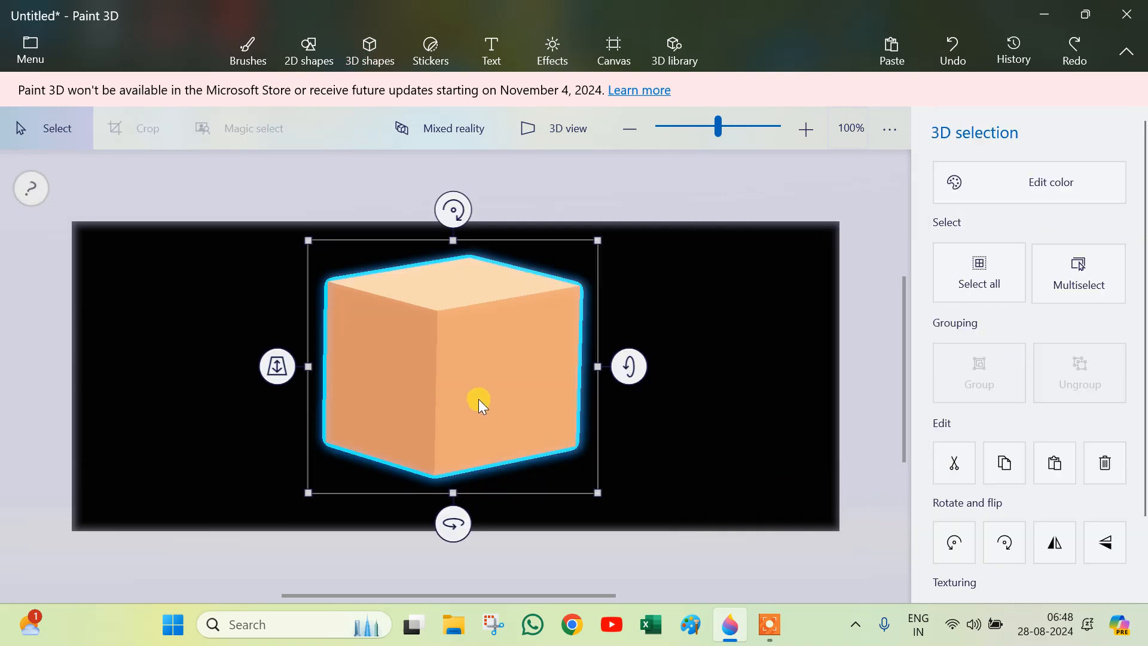
pyautogui.press('Delete')
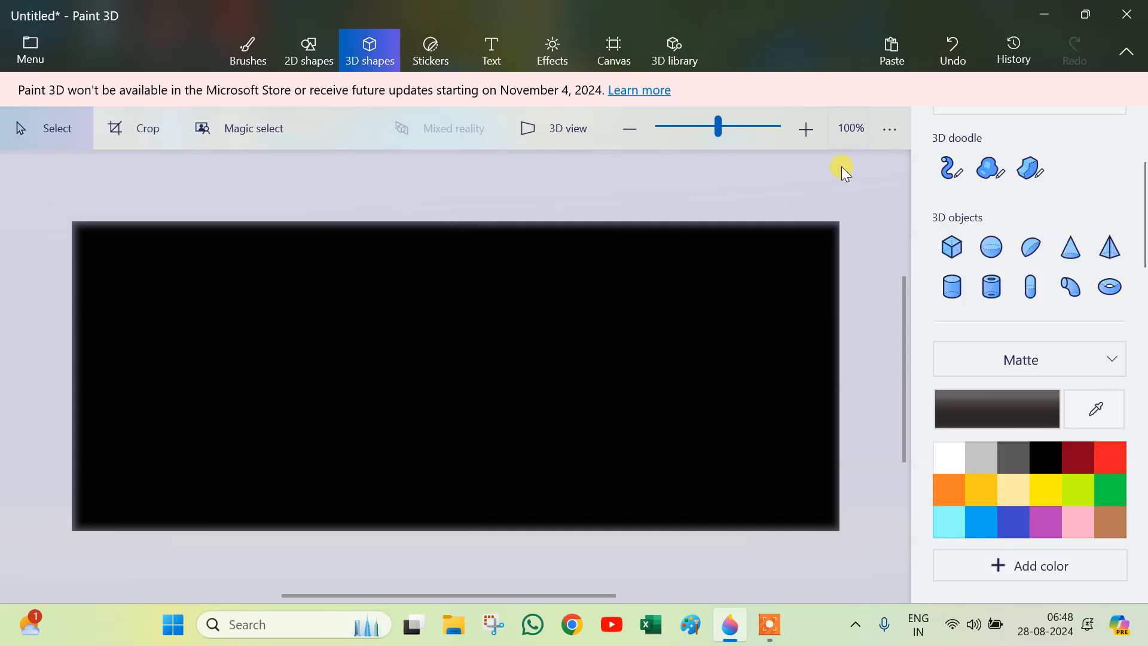
# Step: Draw a golden-yellow 3D cube and move it to the left side of the canvas
pyautogui.click(951, 247)
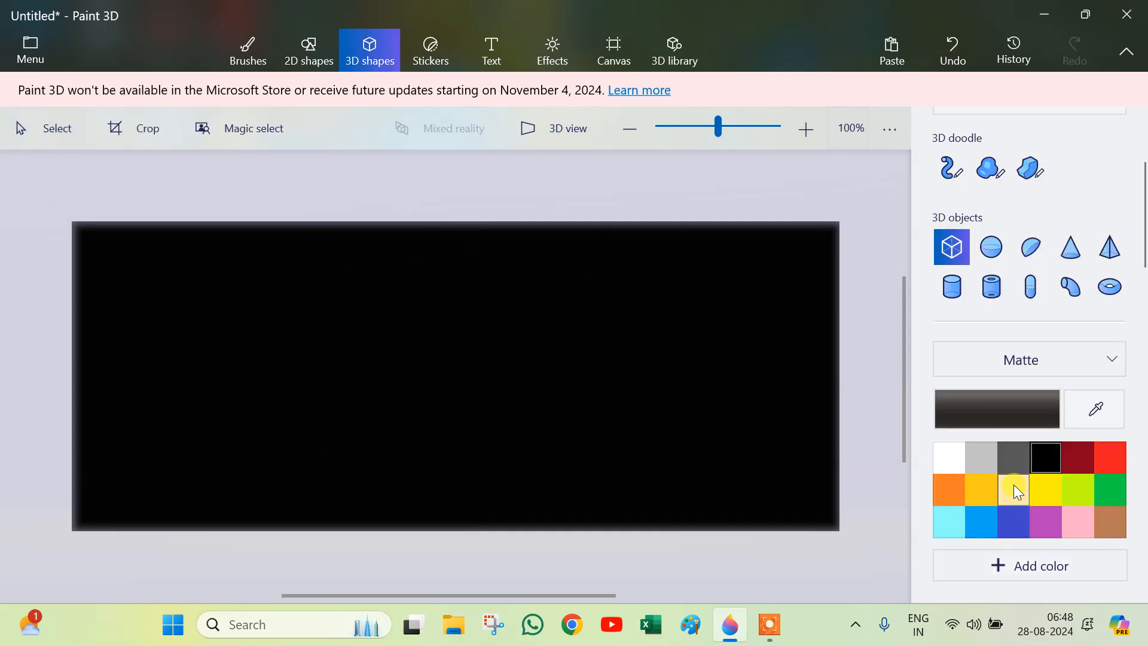
pyautogui.click(976, 492)
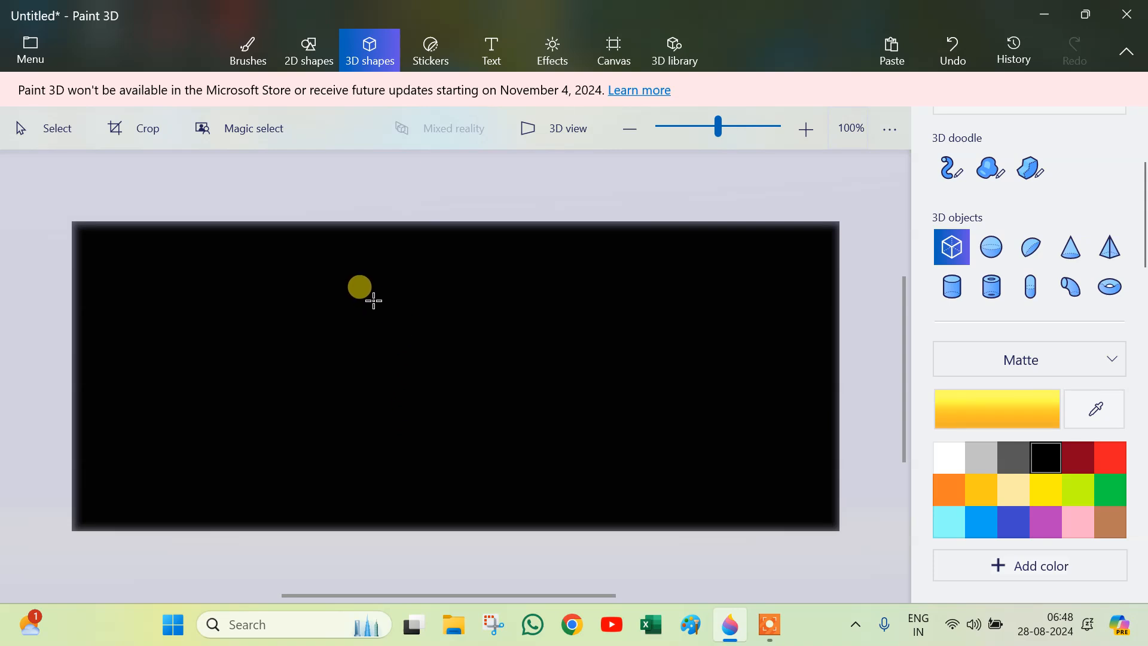
pyautogui.moveTo(373, 300); pyautogui.dragTo(554, 471)
pyautogui.moveTo(464, 371); pyautogui.dragTo(421, 389)
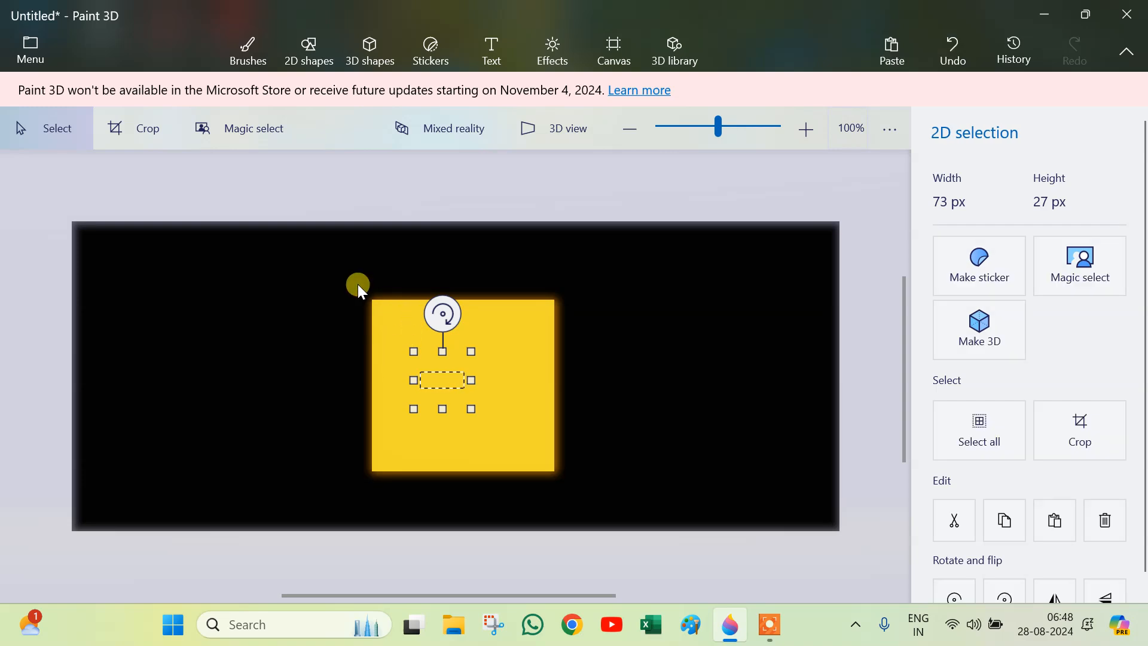
pyautogui.moveTo(357, 284); pyautogui.dragTo(588, 509)
pyautogui.moveTo(474, 371); pyautogui.dragTo(241, 356)
pyautogui.moveTo(333, 474); pyautogui.dragTo(303, 446)
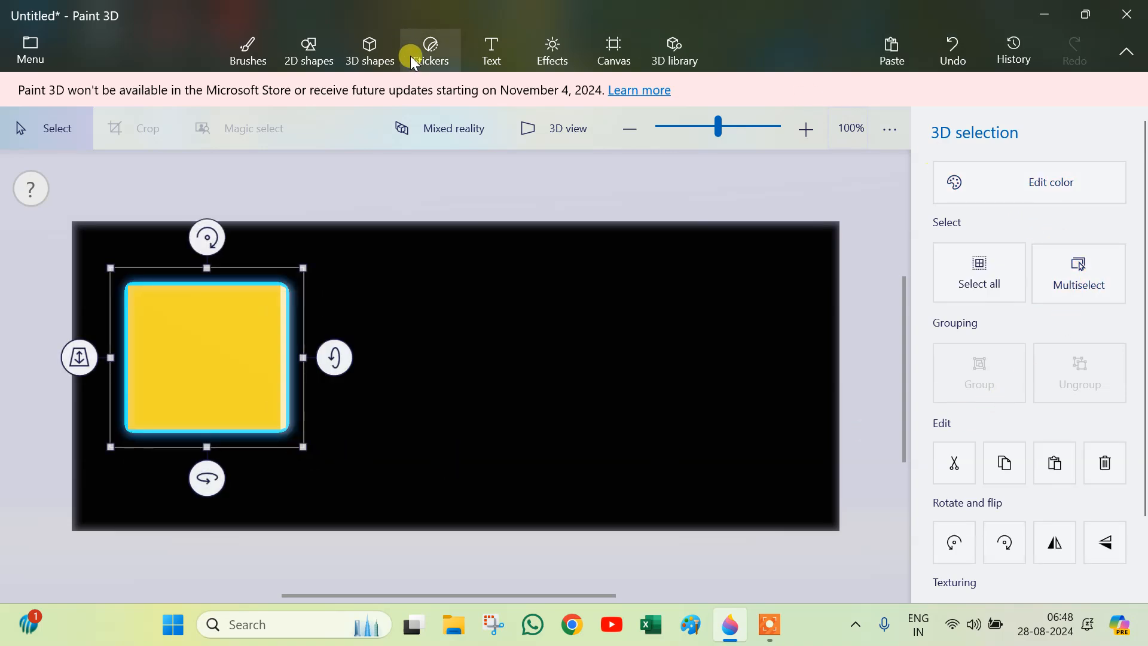
pyautogui.click(369, 54)
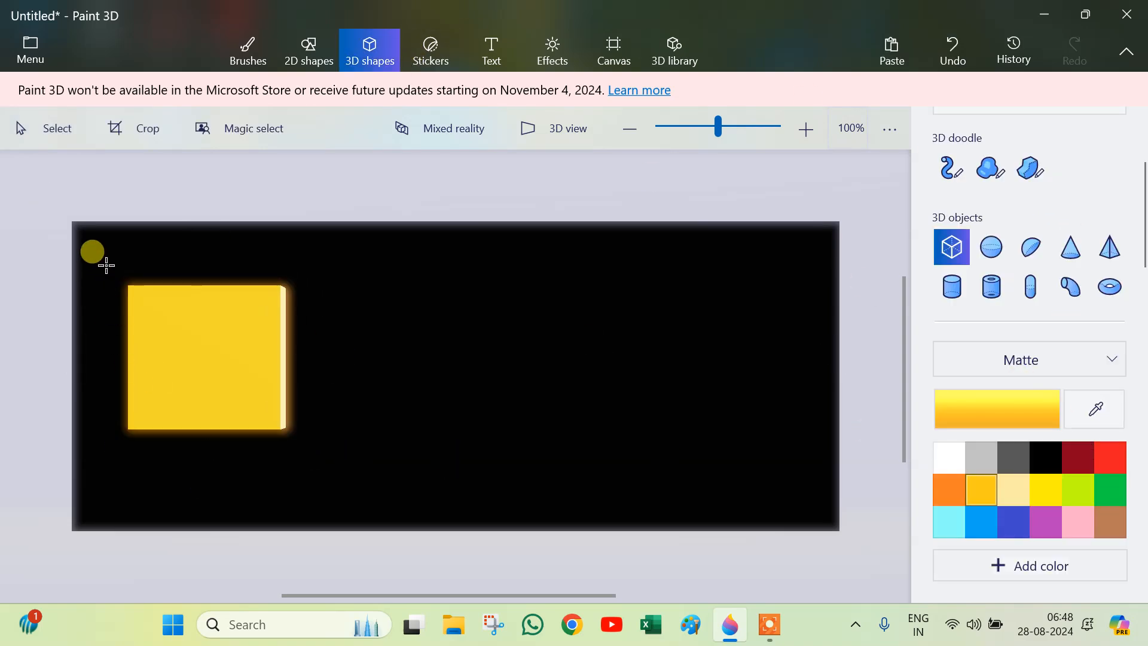
pyautogui.moveTo(109, 245); pyautogui.dragTo(281, 429)
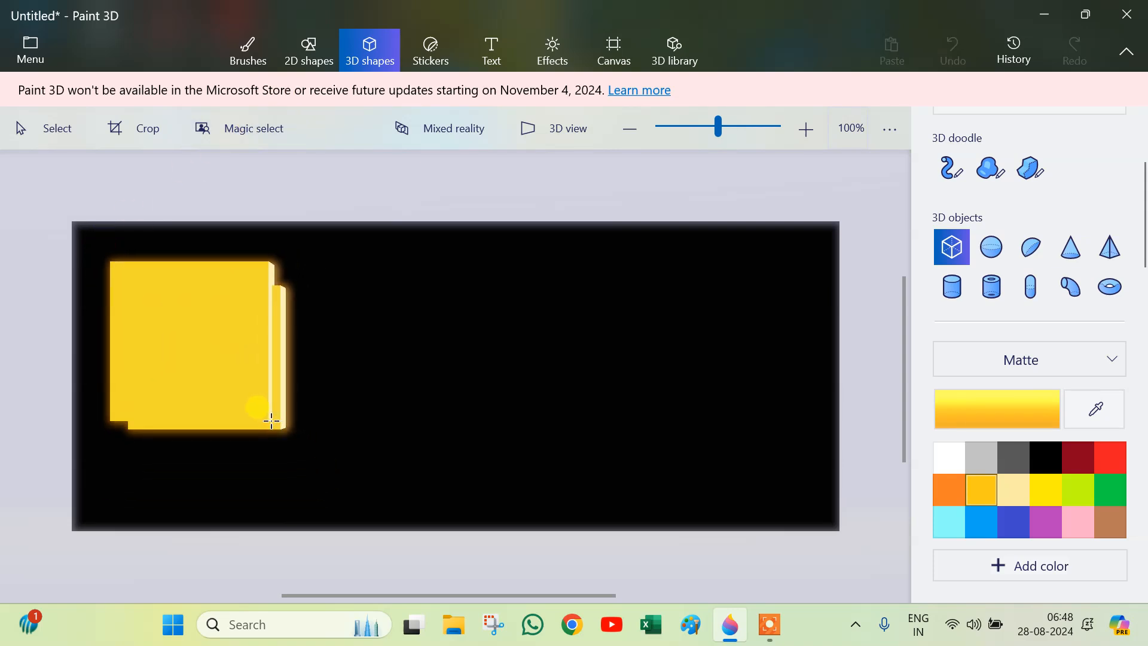
pyautogui.click(179, 334)
pyautogui.moveTo(179, 334); pyautogui.dragTo(391, 355)
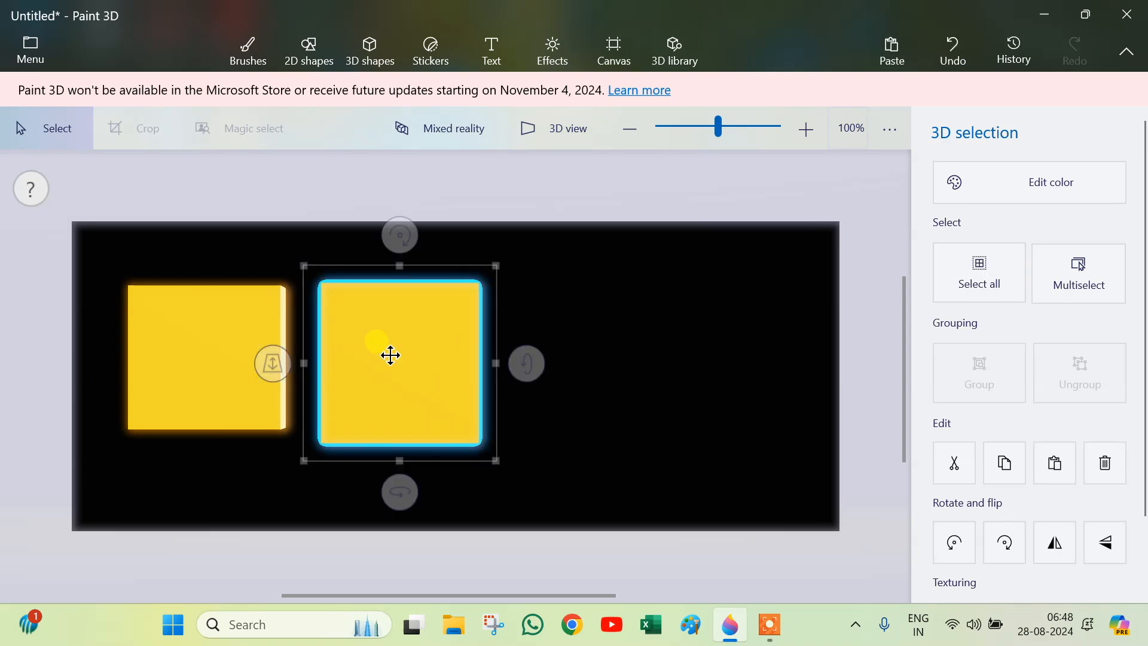
pyautogui.click(1088, 542)
pyautogui.scroll(-2, 1080, 423)
pyautogui.scroll(2, 1081, 422)
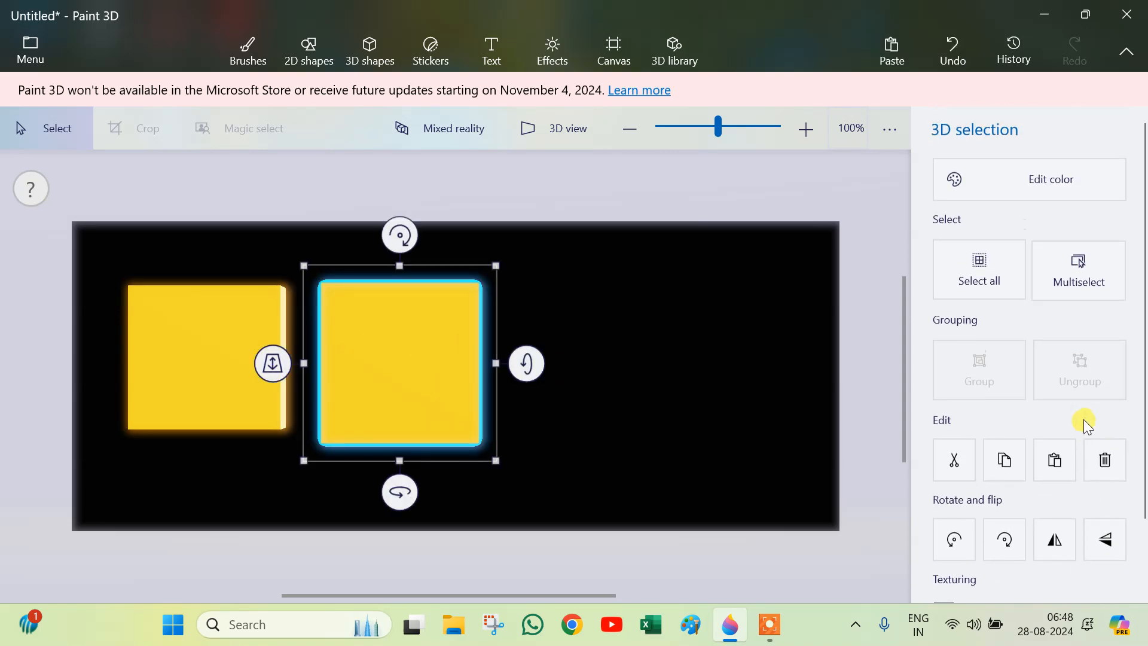
pyautogui.click(1056, 179)
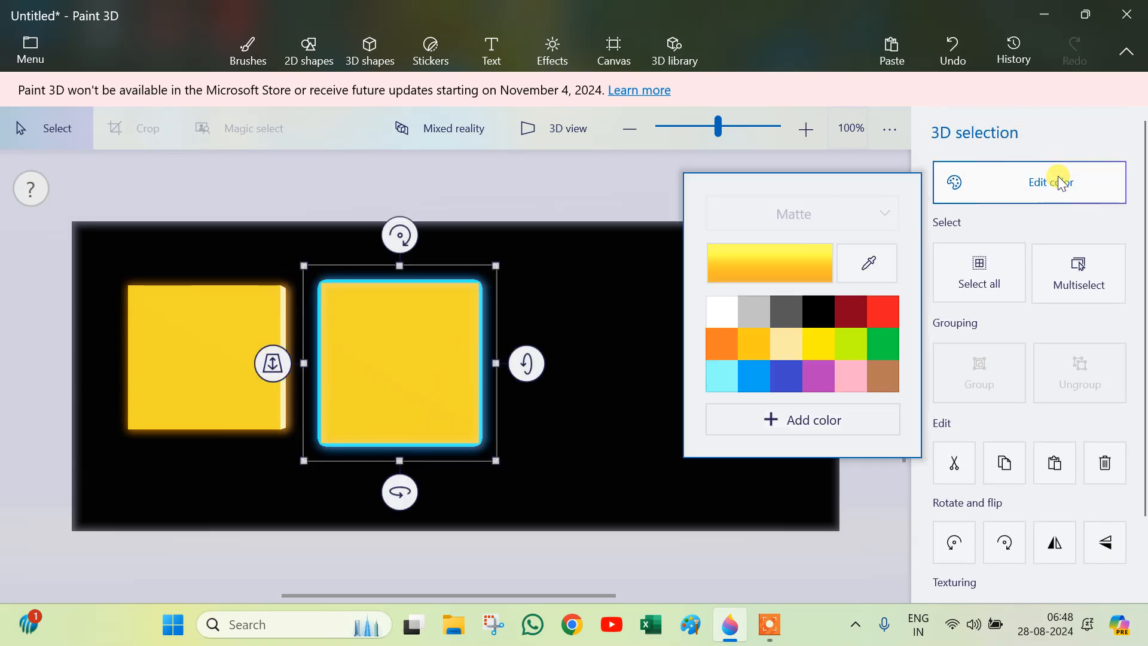
pyautogui.click(730, 525)
pyautogui.click(431, 348)
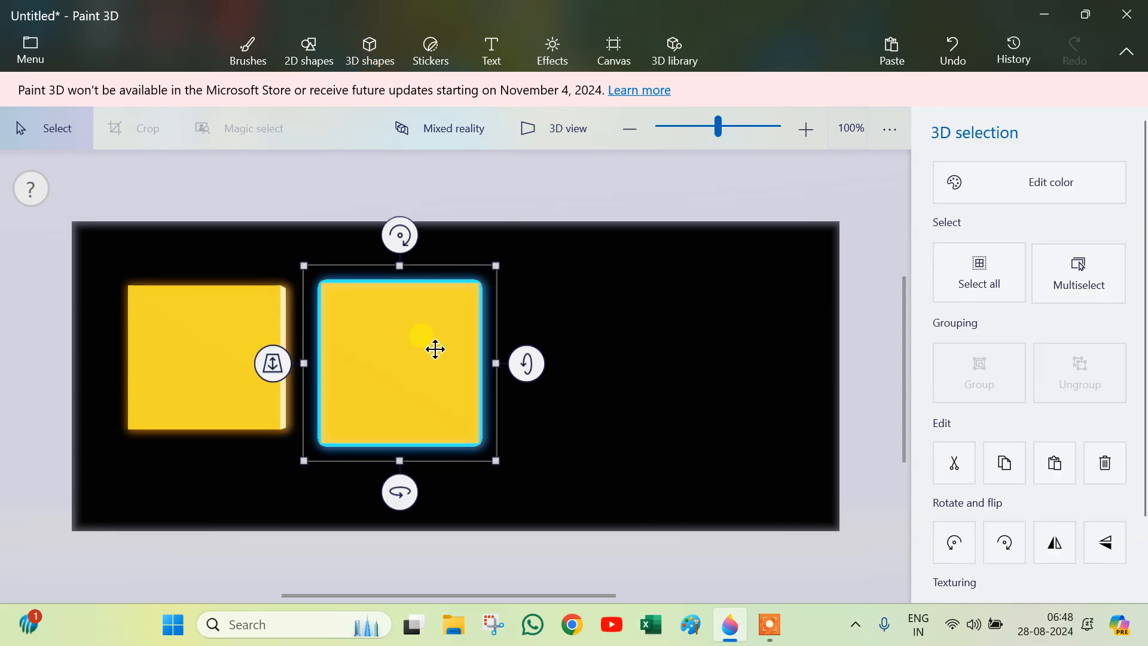
pyautogui.press('Delete')
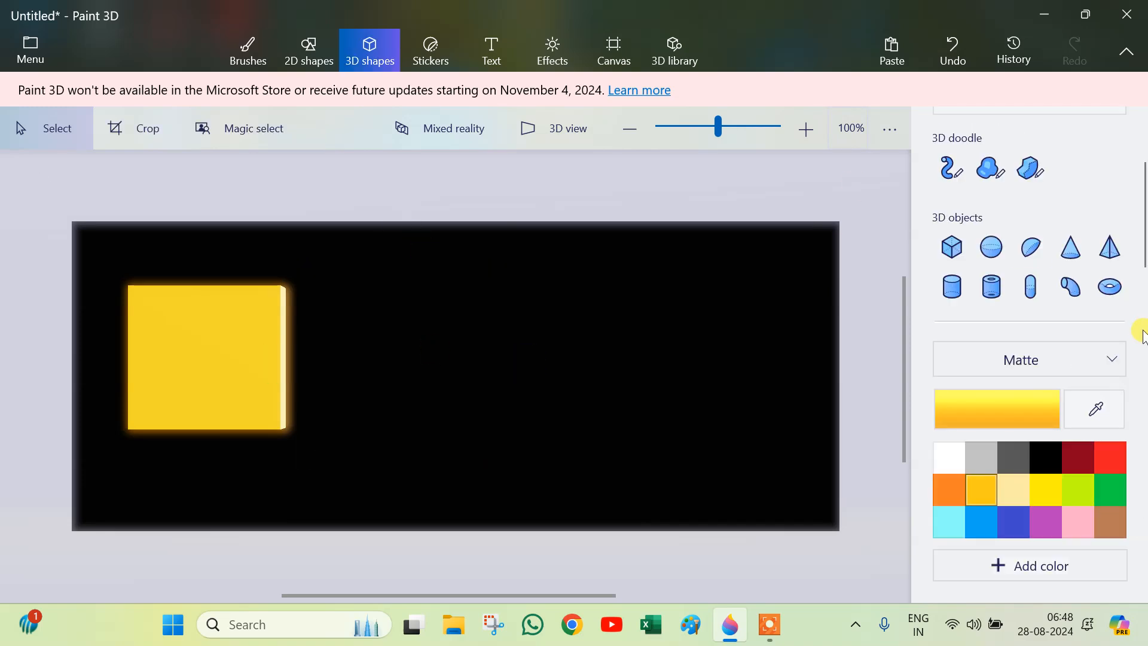
# Step: Switch the material to Gloss and draw a second golden-yellow cube to the right of the first
pyautogui.click(1112, 360)
pyautogui.click(1072, 389)
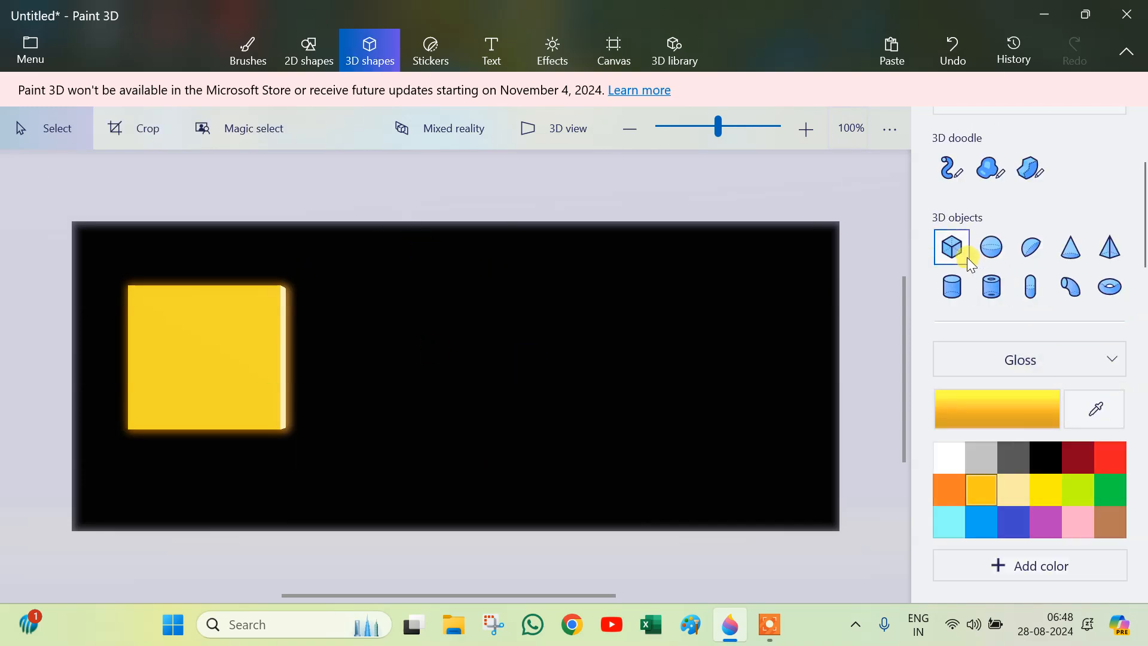
pyautogui.click(953, 247)
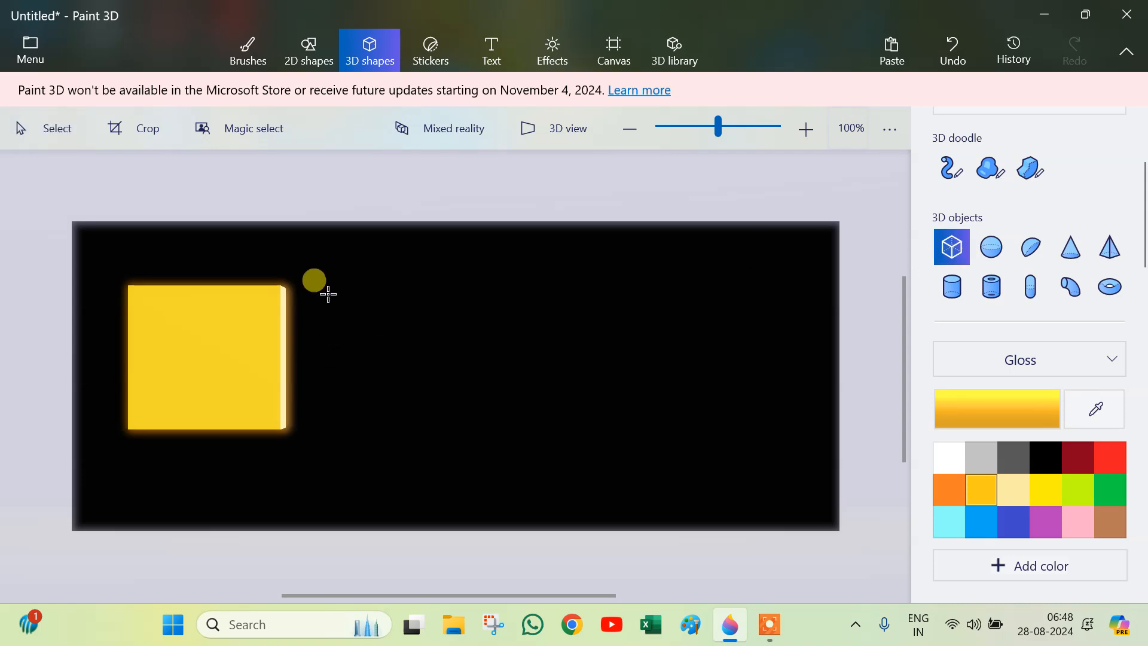
pyautogui.moveTo(340, 290); pyautogui.dragTo(487, 435)
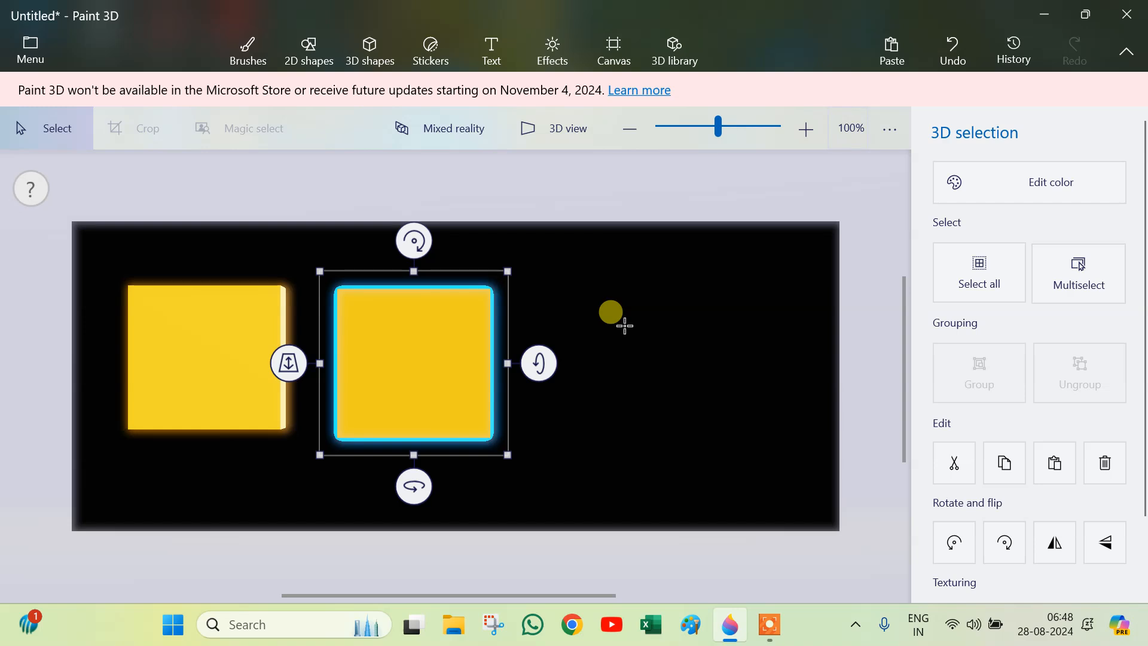
pyautogui.click(624, 325)
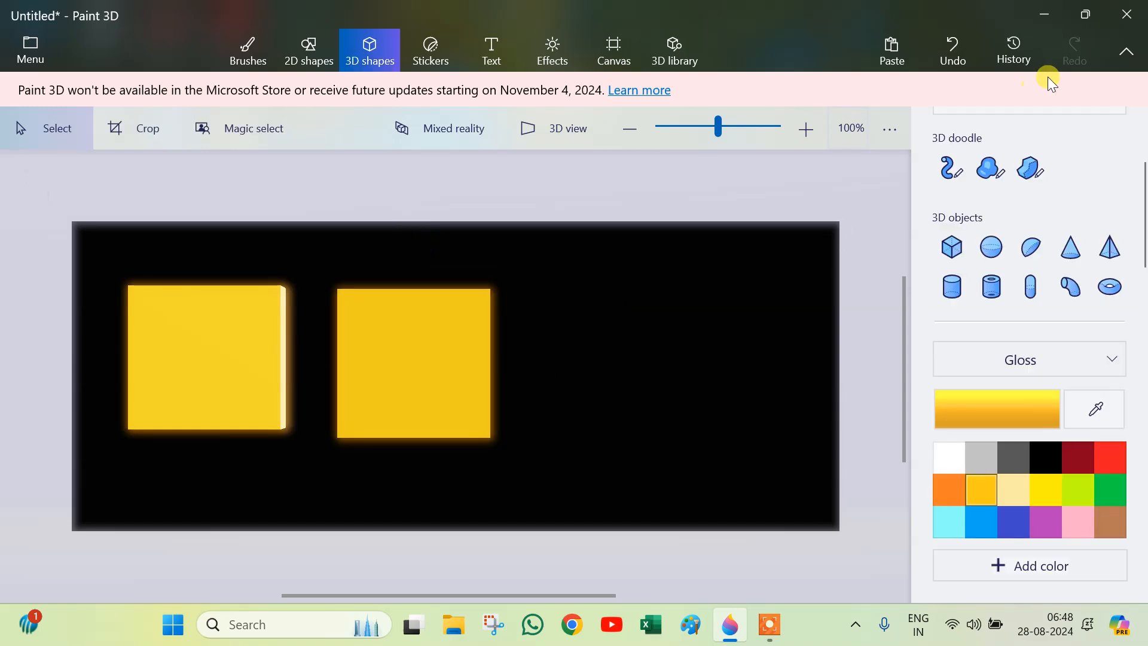
# Step: Switch the material to Dull metal and draw a third golden-yellow cube to the right of the second
pyautogui.click(951, 263)
pyautogui.click(1099, 362)
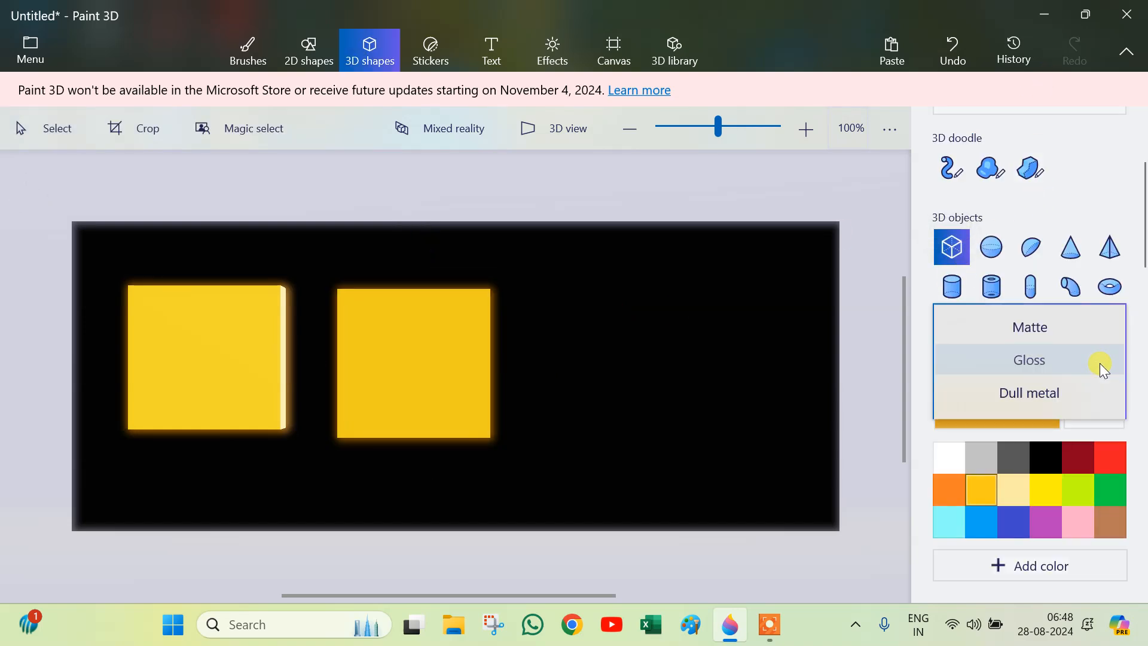
pyautogui.click(1062, 391)
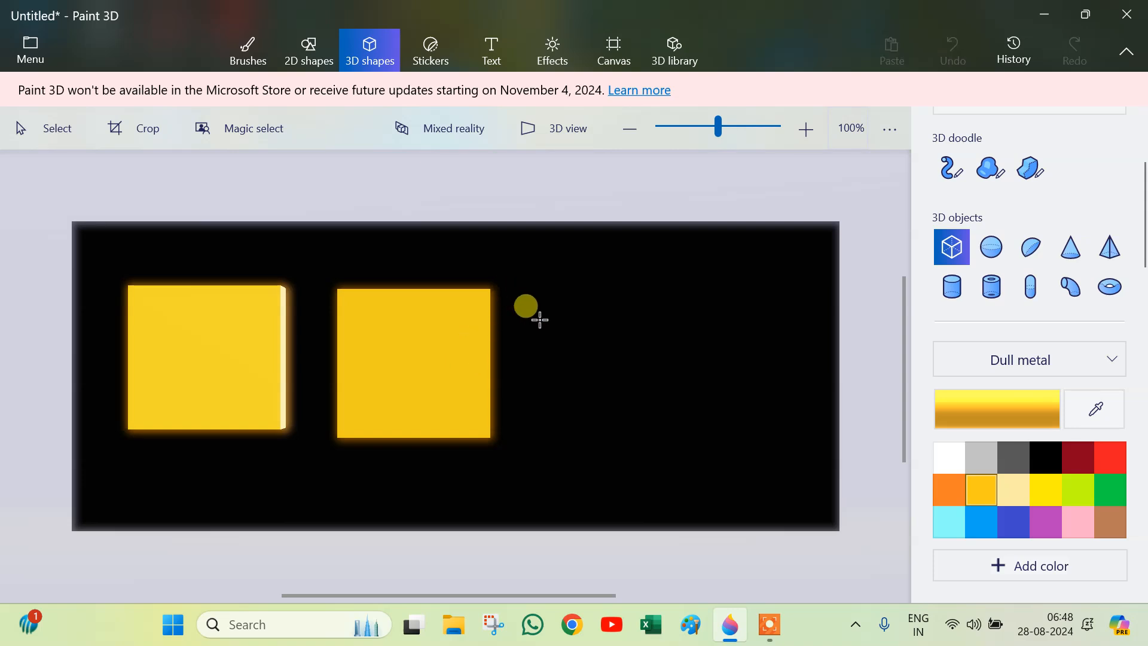
pyautogui.moveTo(520, 300); pyautogui.dragTo(647, 435)
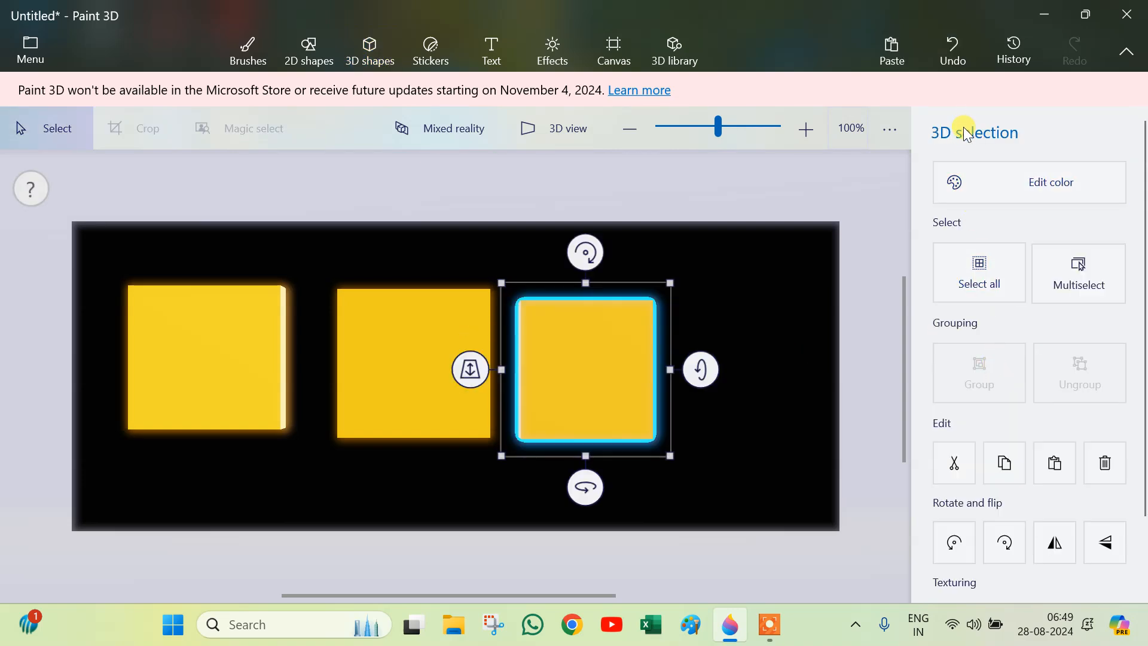
# Step: Switch the material to Polished metal and draw a fourth golden-yellow cube at the right end of the row
pyautogui.click(370, 48)
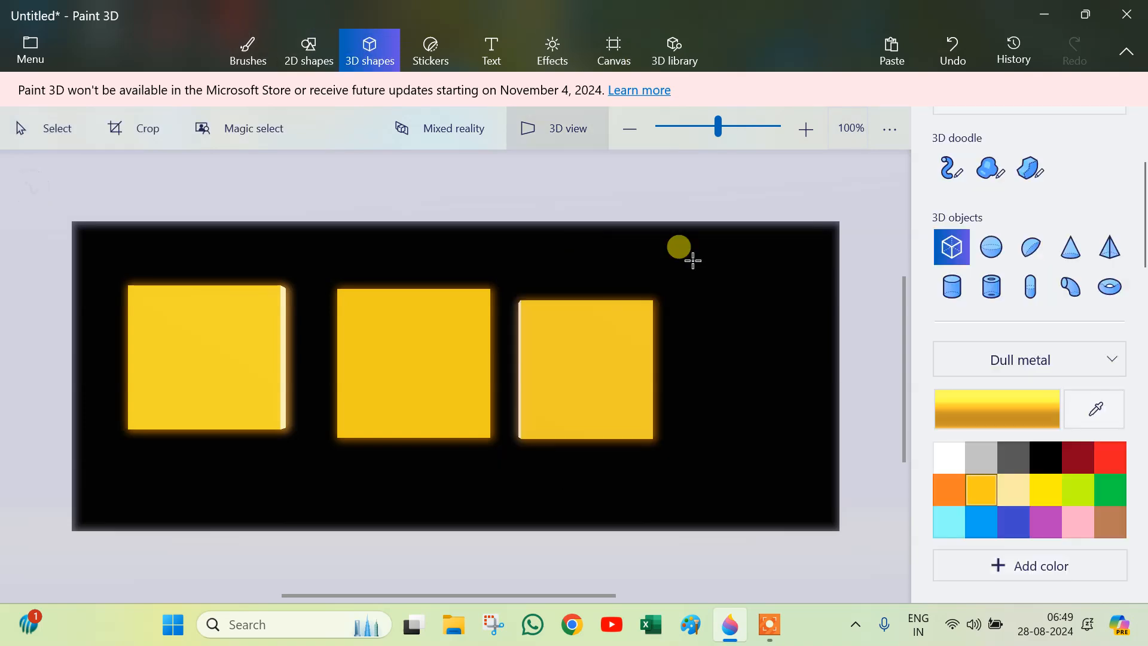
pyautogui.click(975, 356)
pyautogui.click(1004, 392)
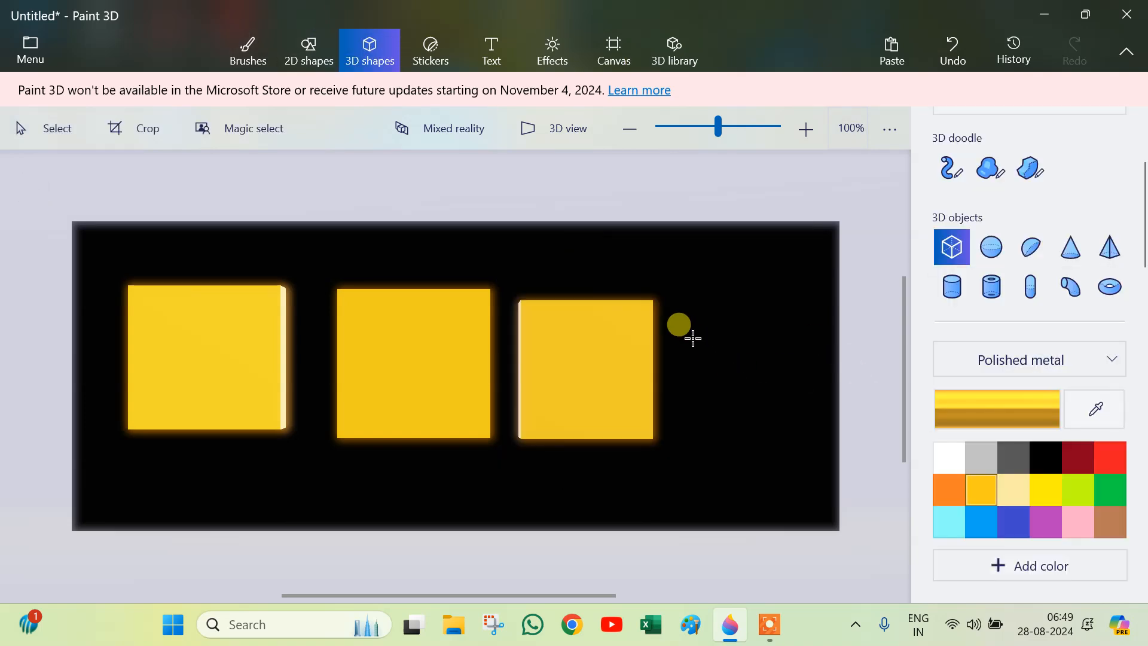
pyautogui.moveTo(686, 303); pyautogui.dragTo(804, 440)
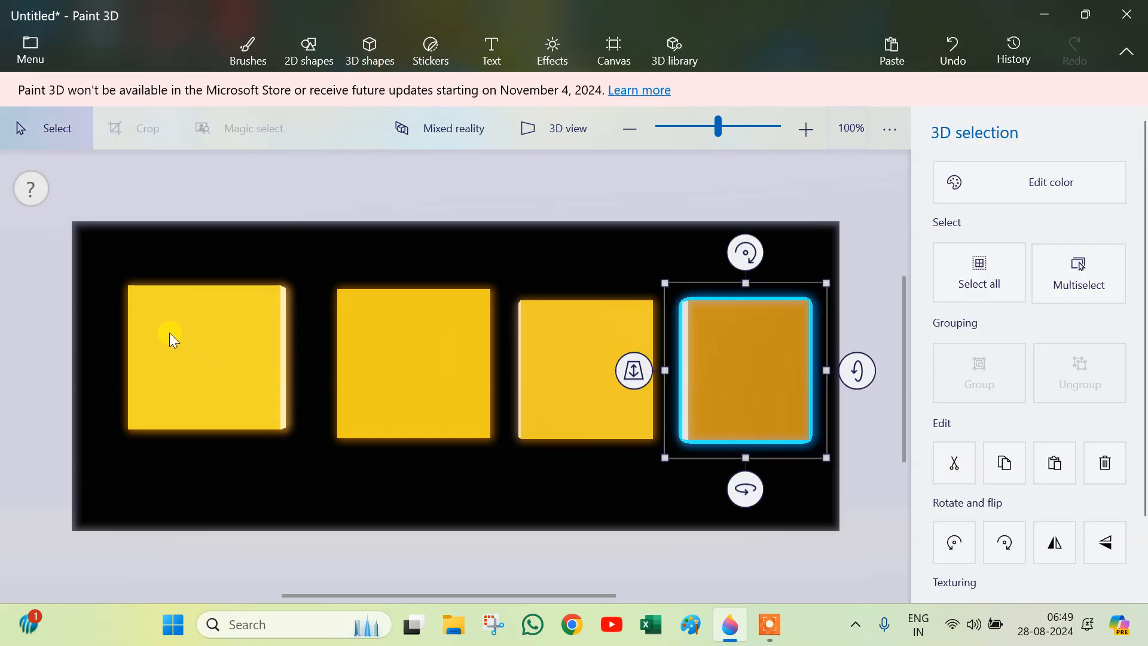
# Step: Reposition the first three cubes one by one so all four cubes sit evenly spaced in a row
pyautogui.click(116, 268)
pyautogui.moveTo(114, 267); pyautogui.dragTo(252, 422)
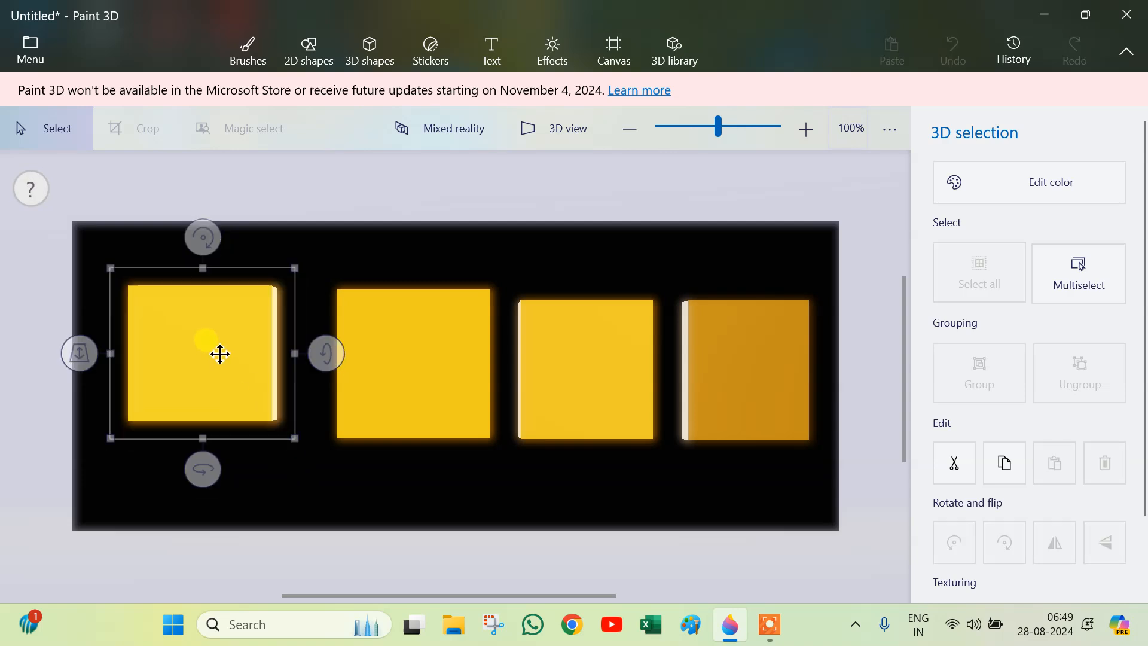
pyautogui.moveTo(220, 353); pyautogui.dragTo(209, 379)
pyautogui.moveTo(329, 282); pyautogui.dragTo(493, 439)
pyautogui.moveTo(432, 329); pyautogui.dragTo(418, 350)
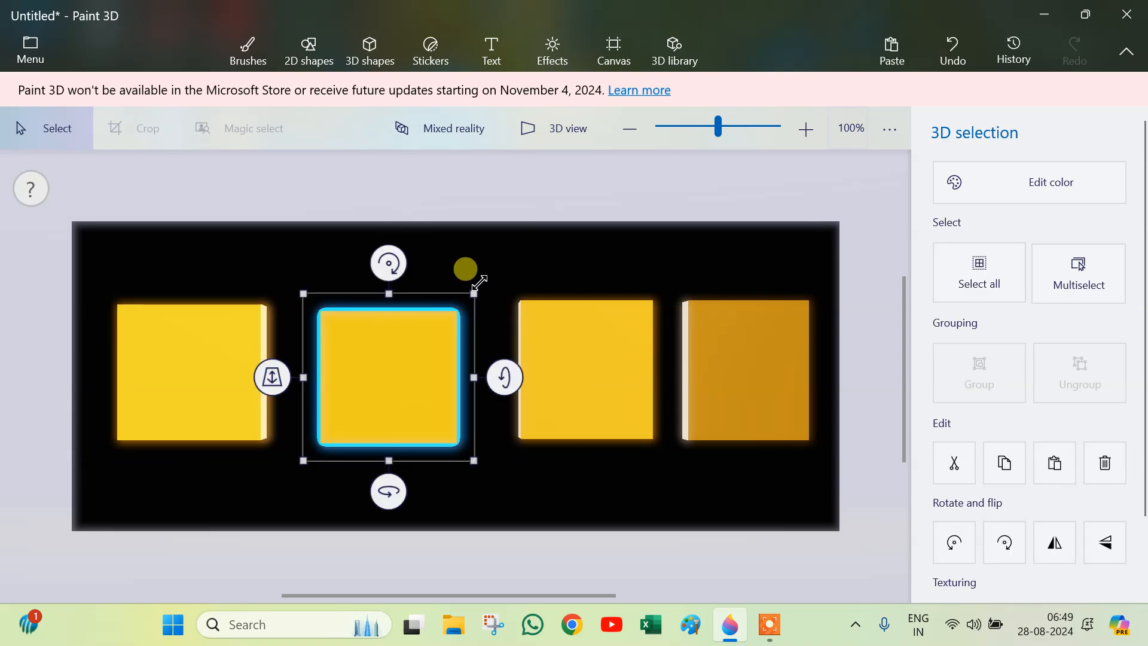
pyautogui.moveTo(507, 278); pyautogui.dragTo(655, 449)
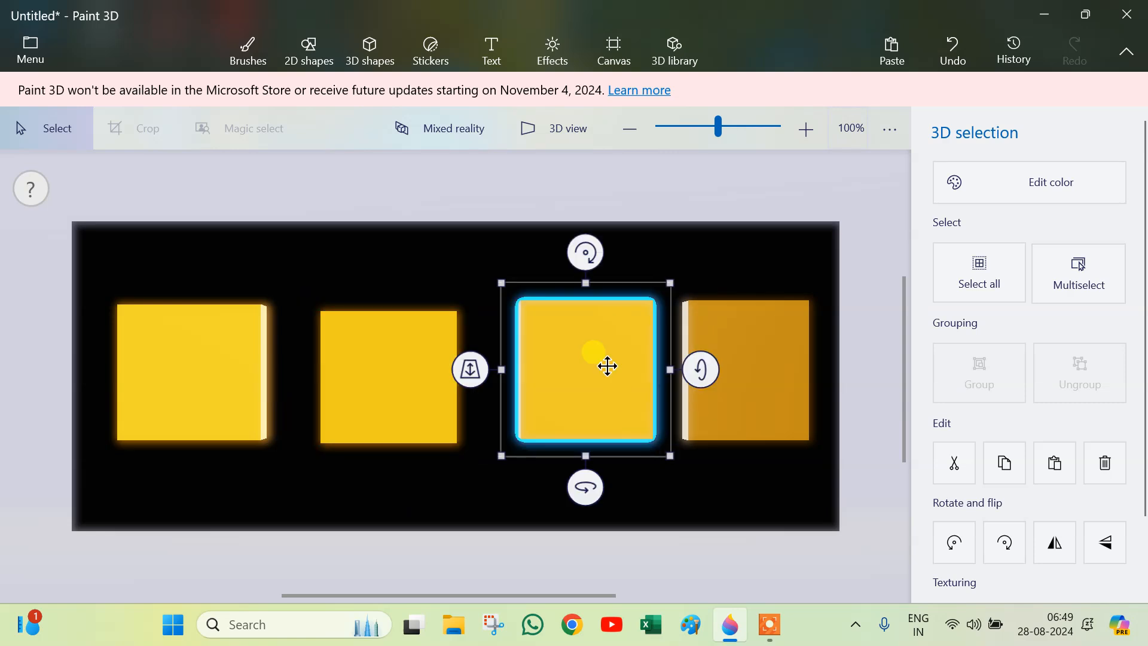
pyautogui.moveTo(565, 329); pyautogui.dragTo(547, 331)
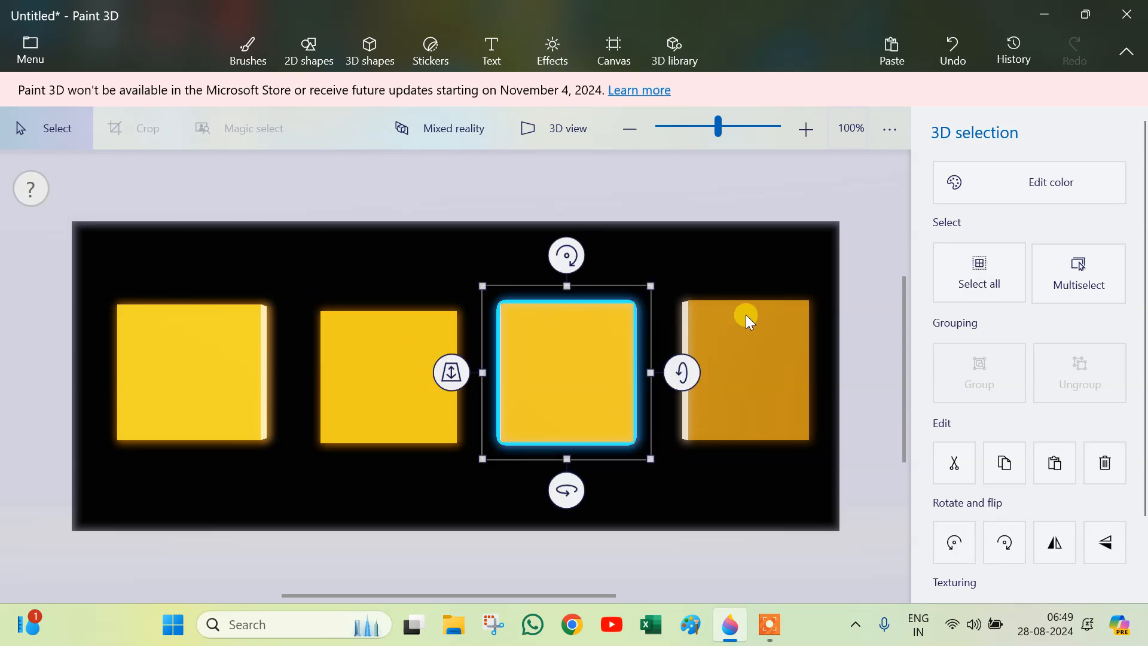
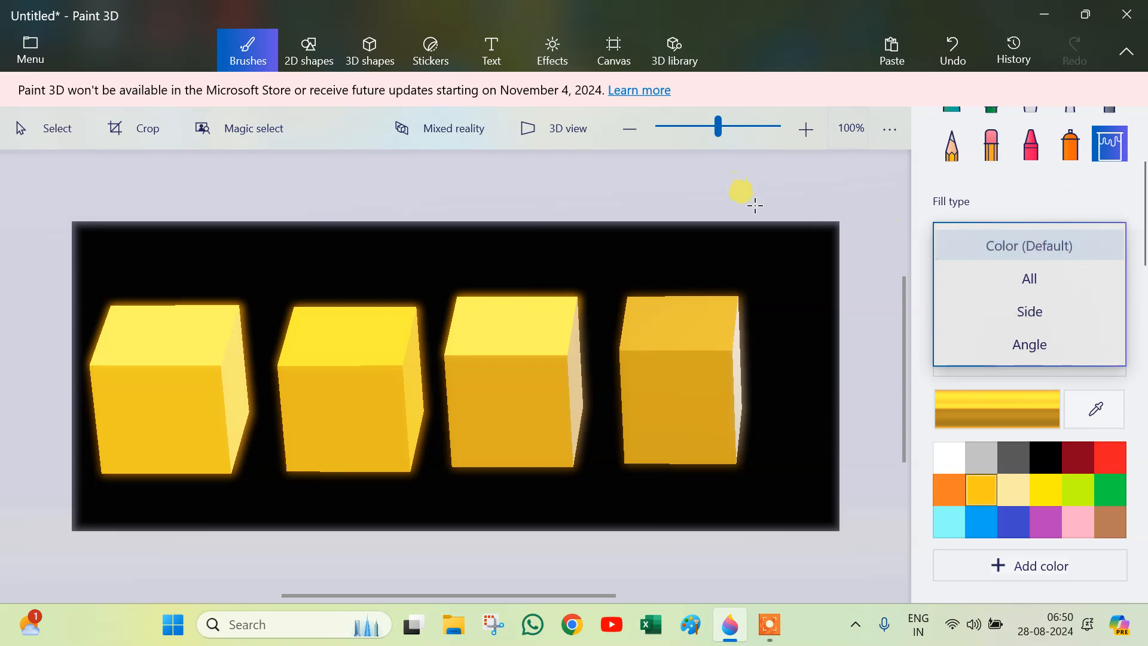
# Step: Rotate the first cube freely so it sits tilted at an angle
pyautogui.click(131, 395)
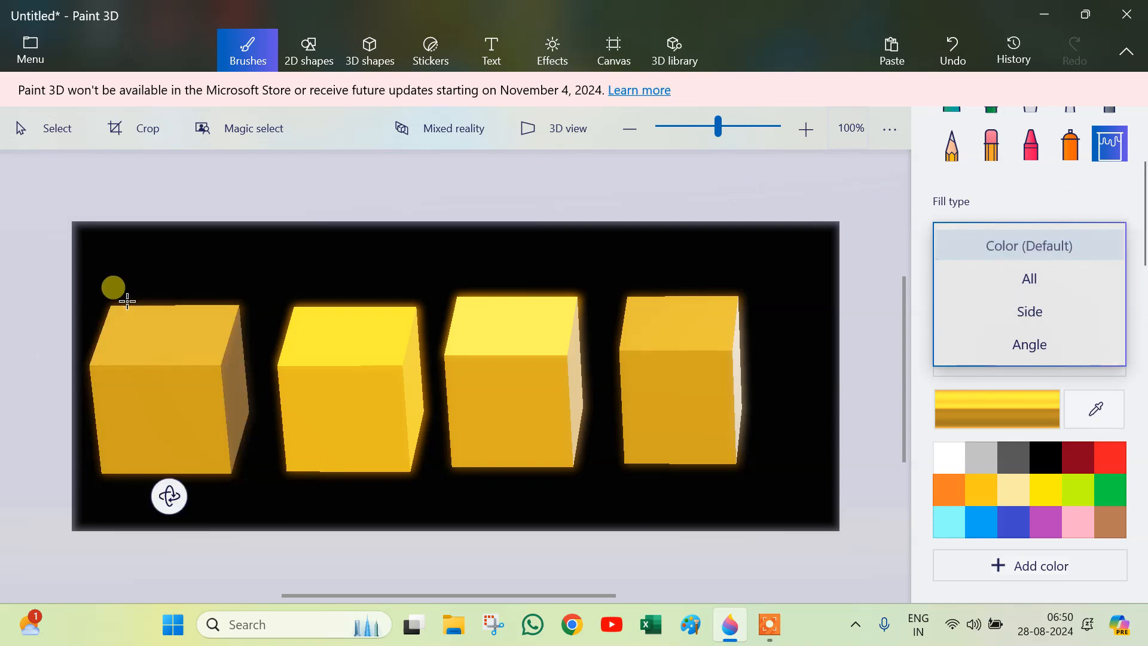
pyautogui.click(376, 56)
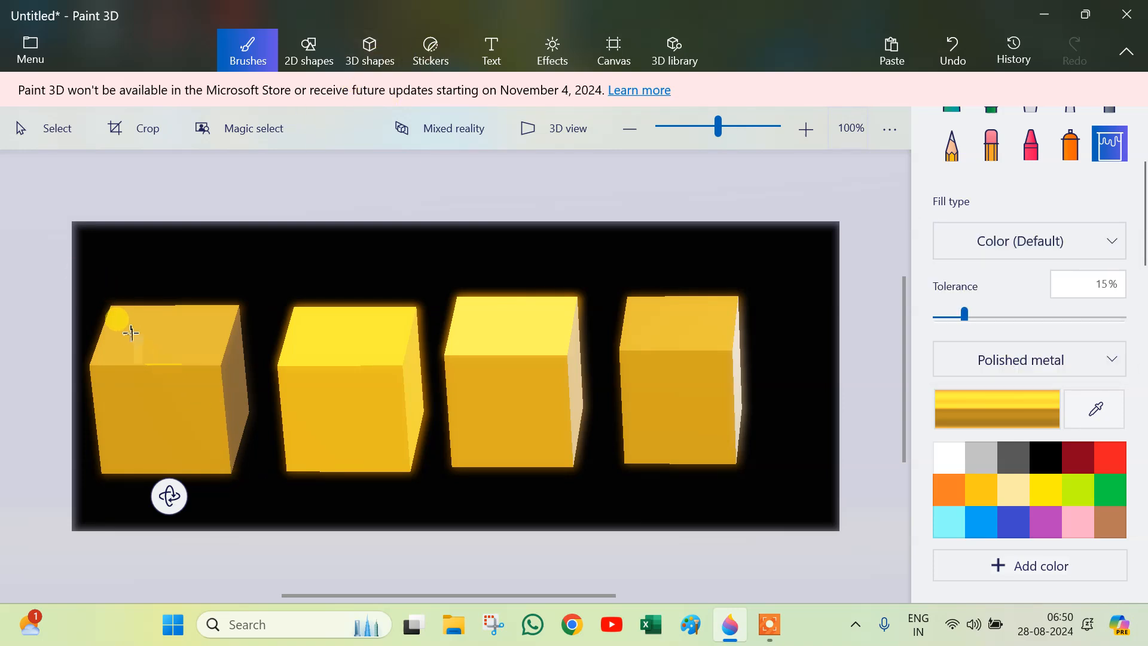
pyautogui.moveTo(172, 496); pyautogui.dragTo(281, 379)
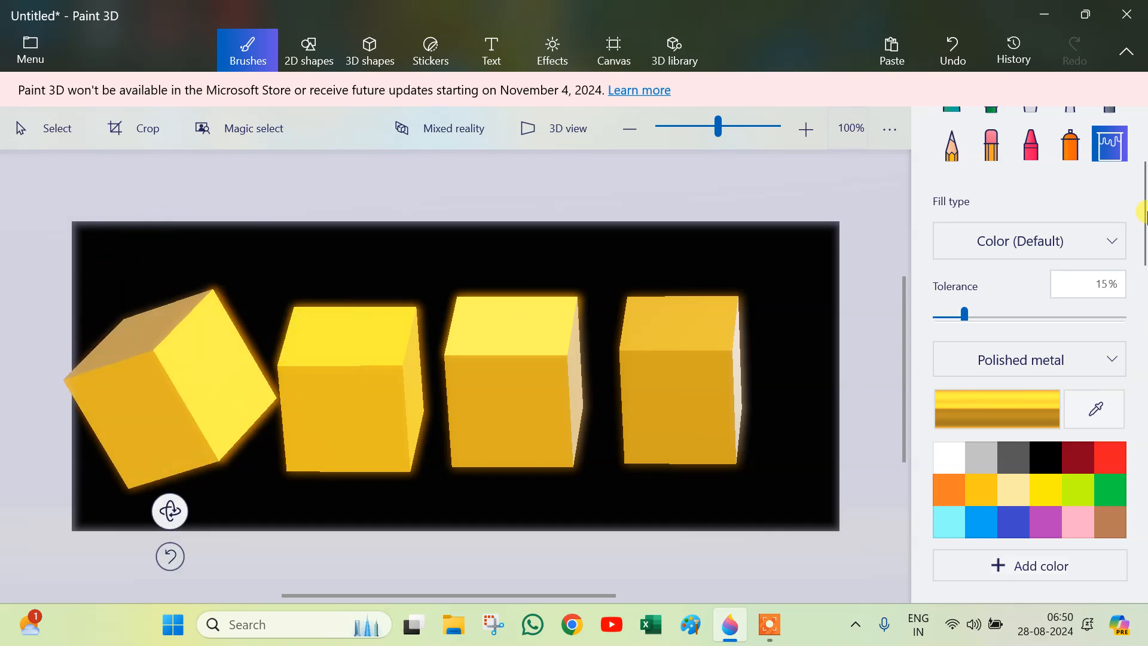
pyautogui.scroll(-2, 1049, 257)
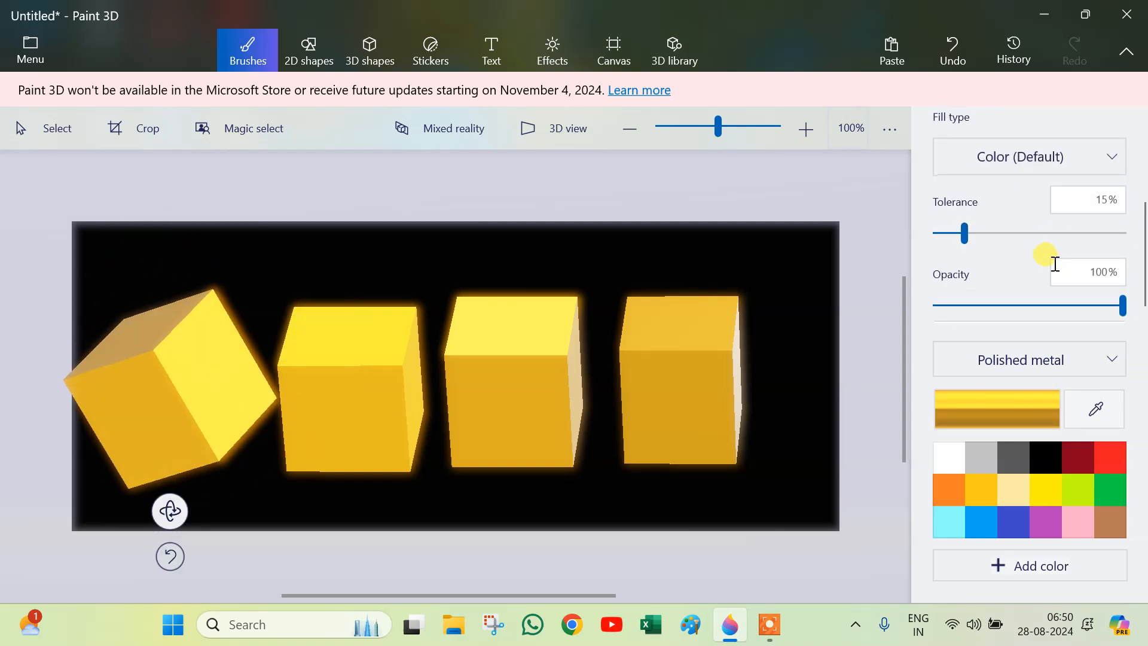
pyautogui.scroll(3, 1058, 269)
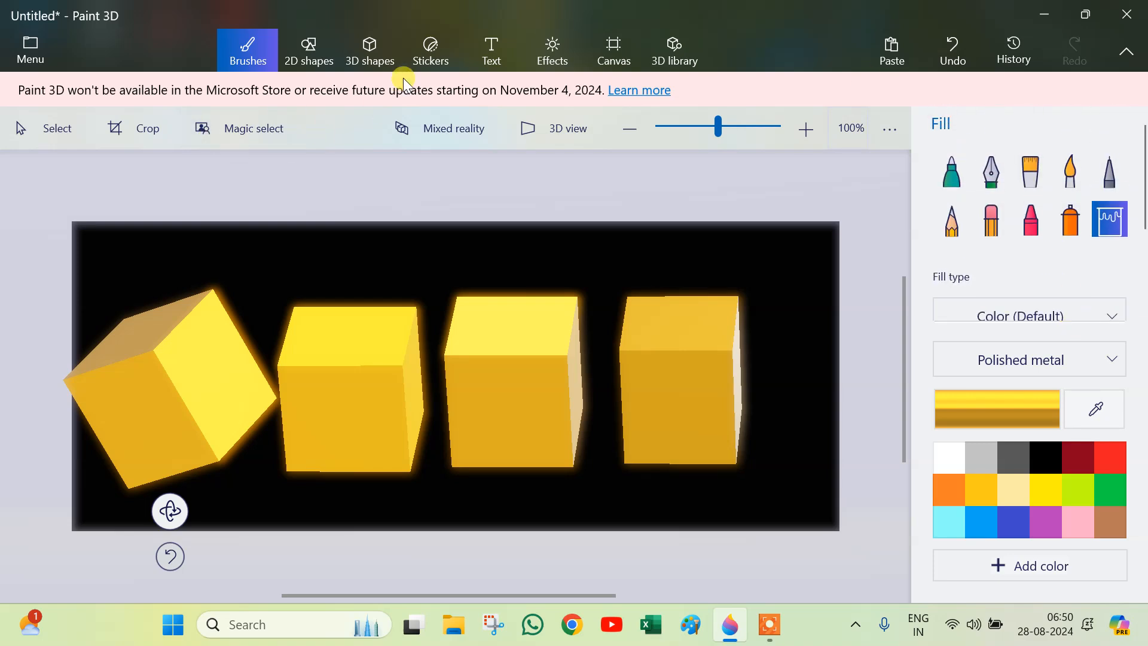
# Step: Place an Eye lash sticker on the second cube's front face, shrinking and centring it on the face
pyautogui.click(369, 53)
pyautogui.moveTo(261, 272); pyautogui.dragTo(429, 509)
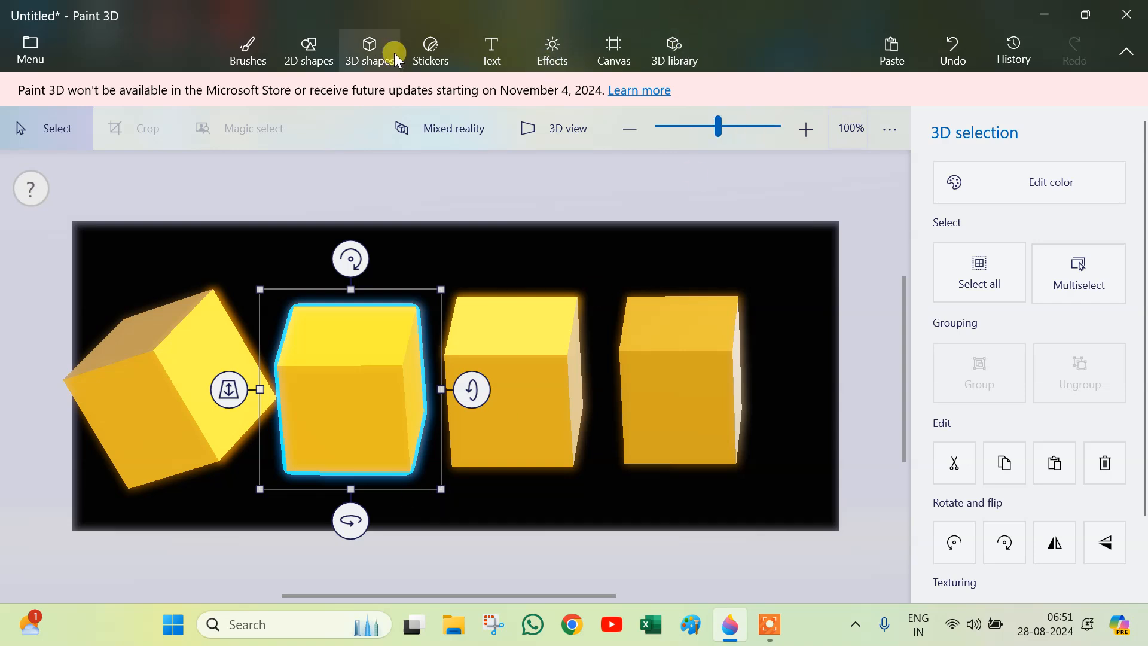
pyautogui.click(428, 57)
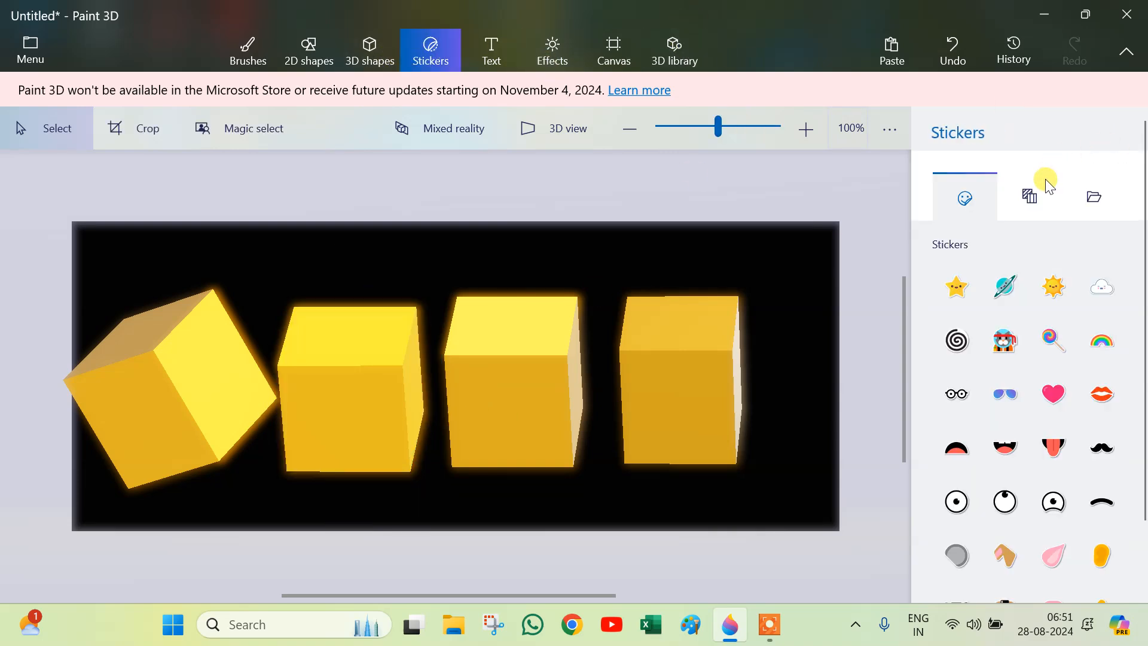
pyautogui.click(1034, 201)
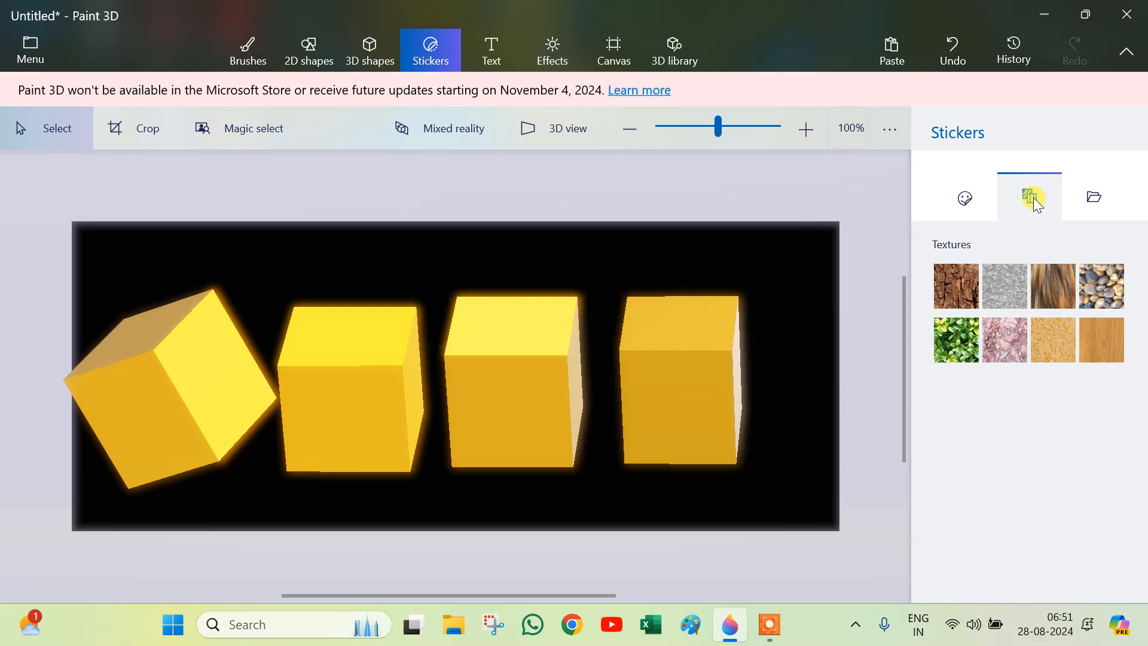
pyautogui.click(966, 199)
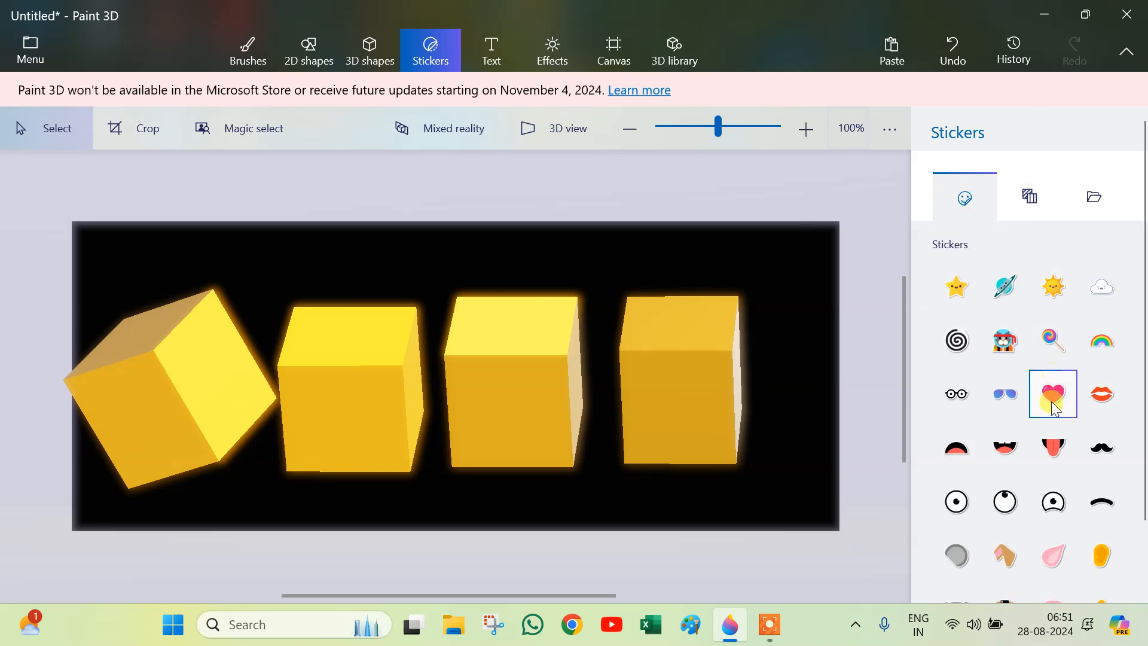
pyautogui.scroll(-2, 1040, 393)
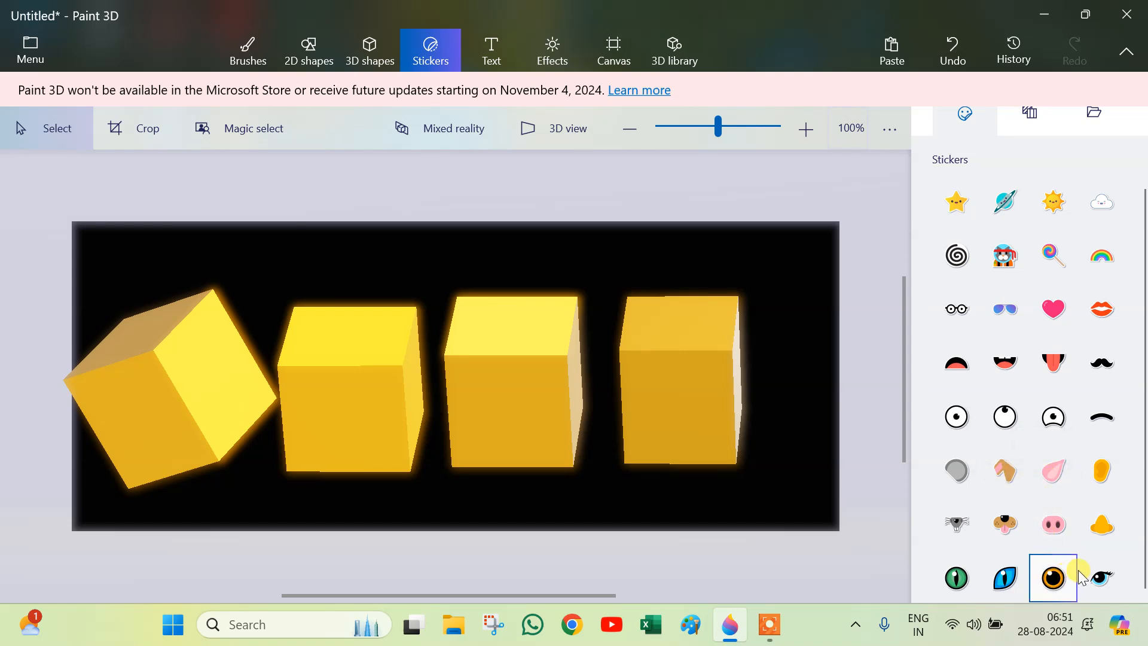
pyautogui.click(1100, 577)
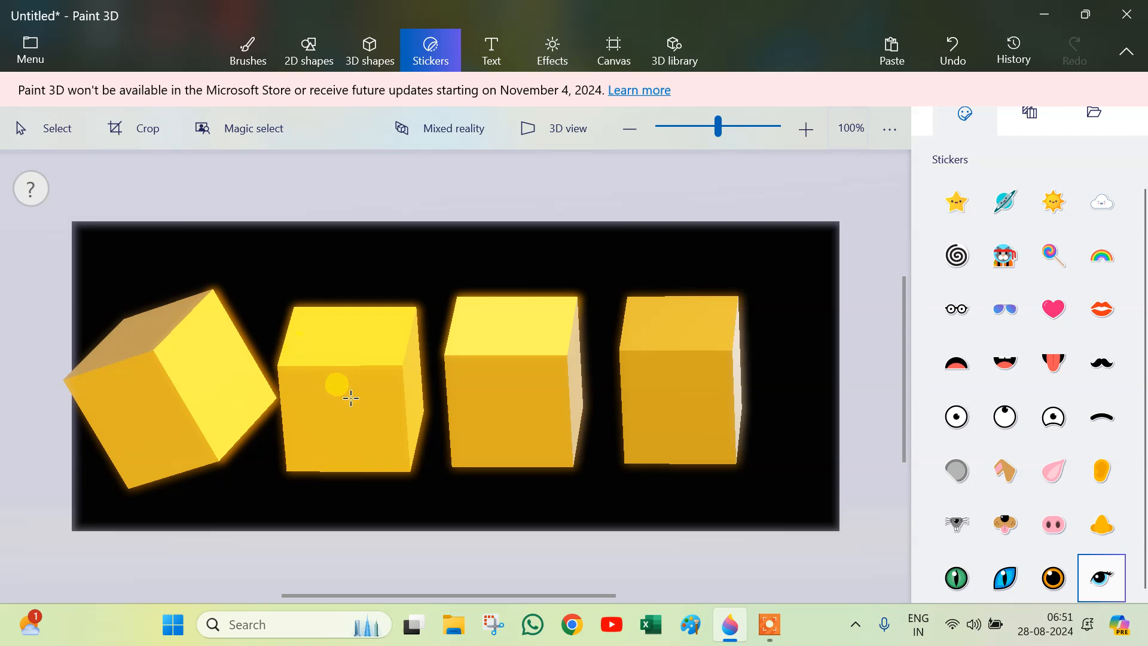
pyautogui.click(345, 372)
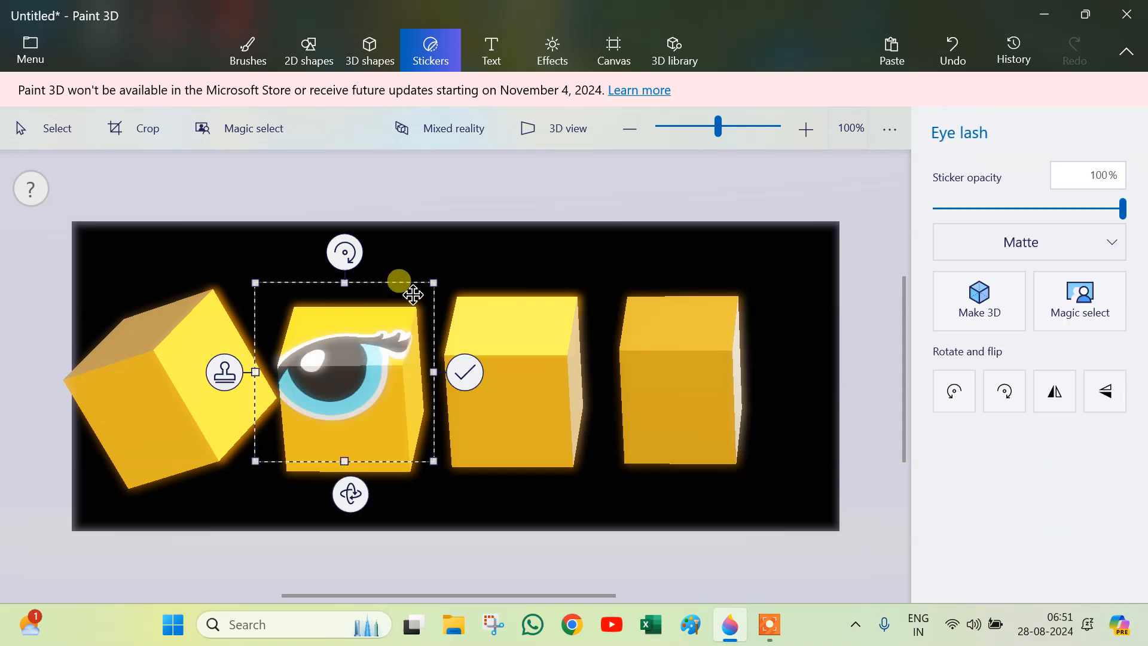
pyautogui.moveTo(432, 286); pyautogui.dragTo(338, 379)
pyautogui.moveTo(301, 421); pyautogui.dragTo(373, 375)
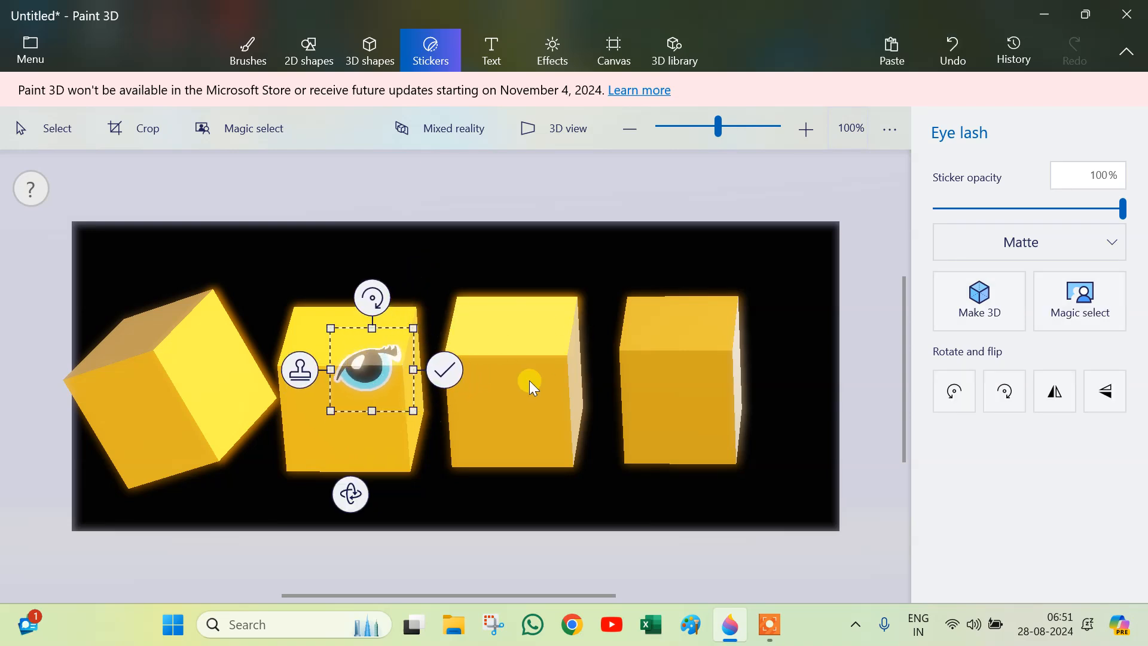
pyautogui.click(444, 371)
# Step: Apply the Gravel texture to the third cube's front face, enlarging it to cover the face, and tilt the cube
pyautogui.moveTo(601, 254); pyautogui.dragTo(434, 510)
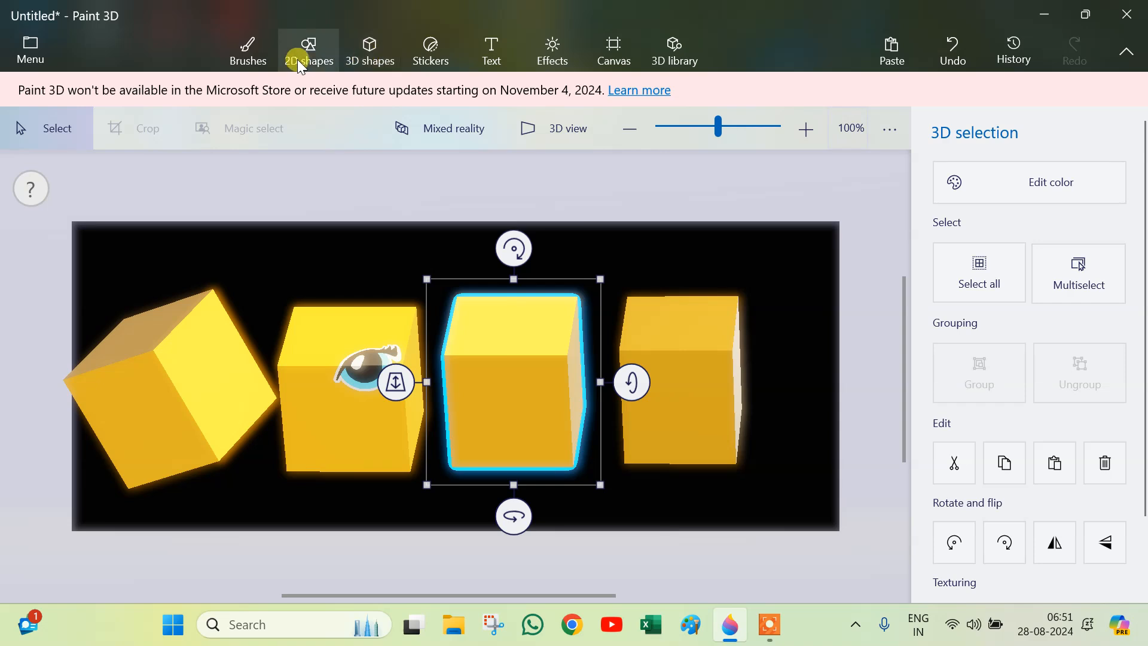
pyautogui.click(249, 54)
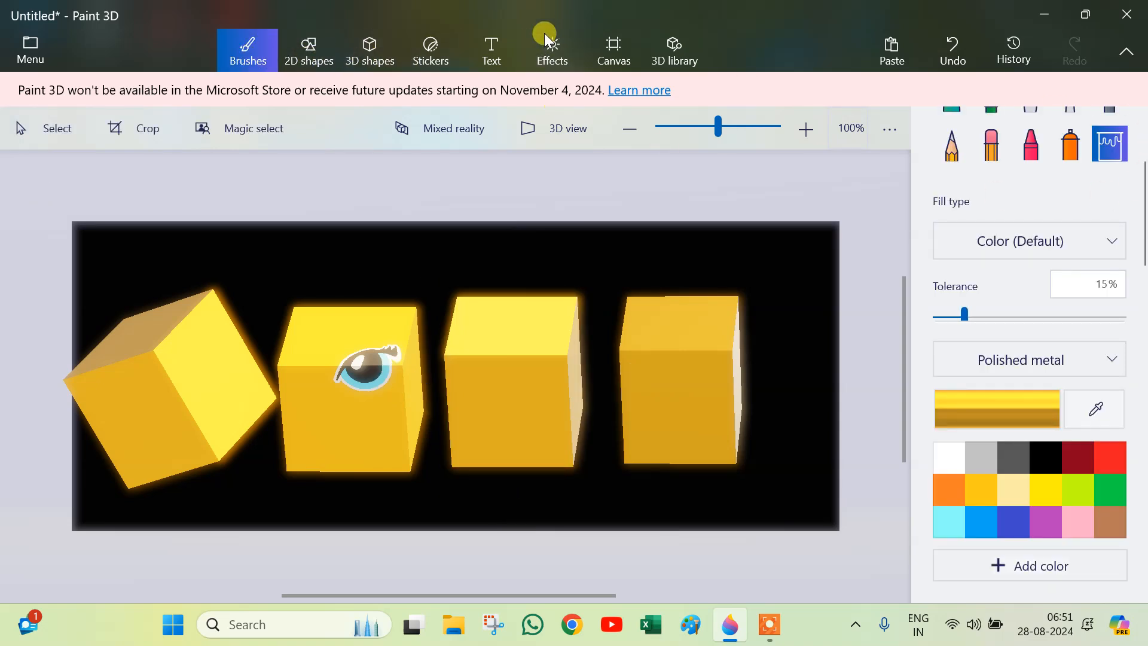
pyautogui.click(422, 55)
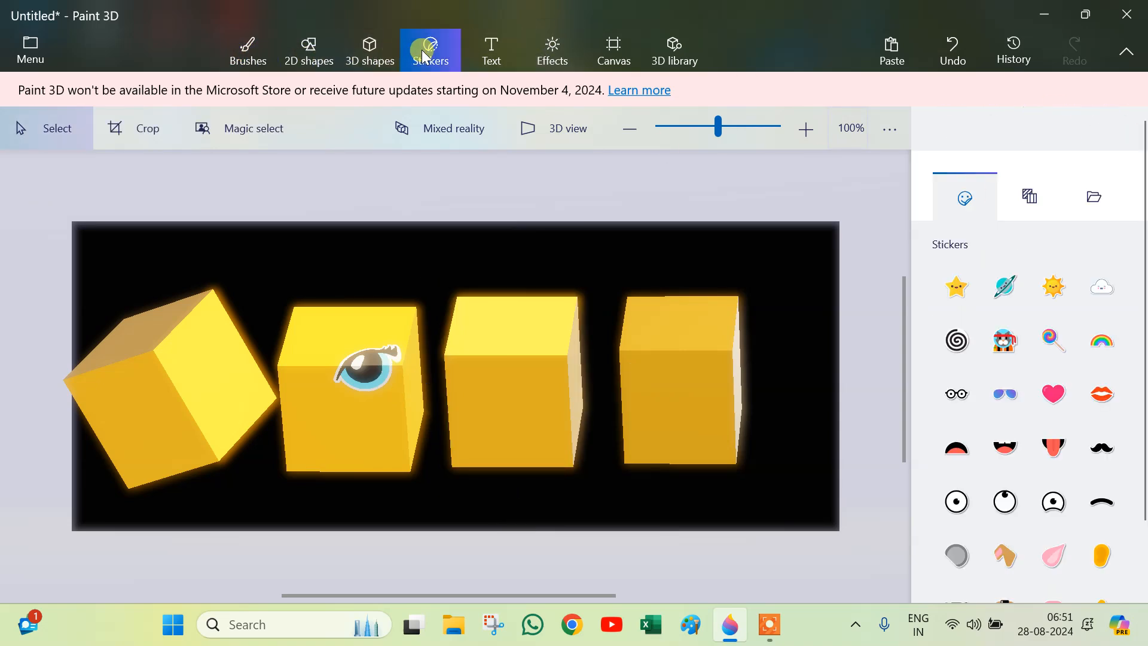
pyautogui.click(1039, 201)
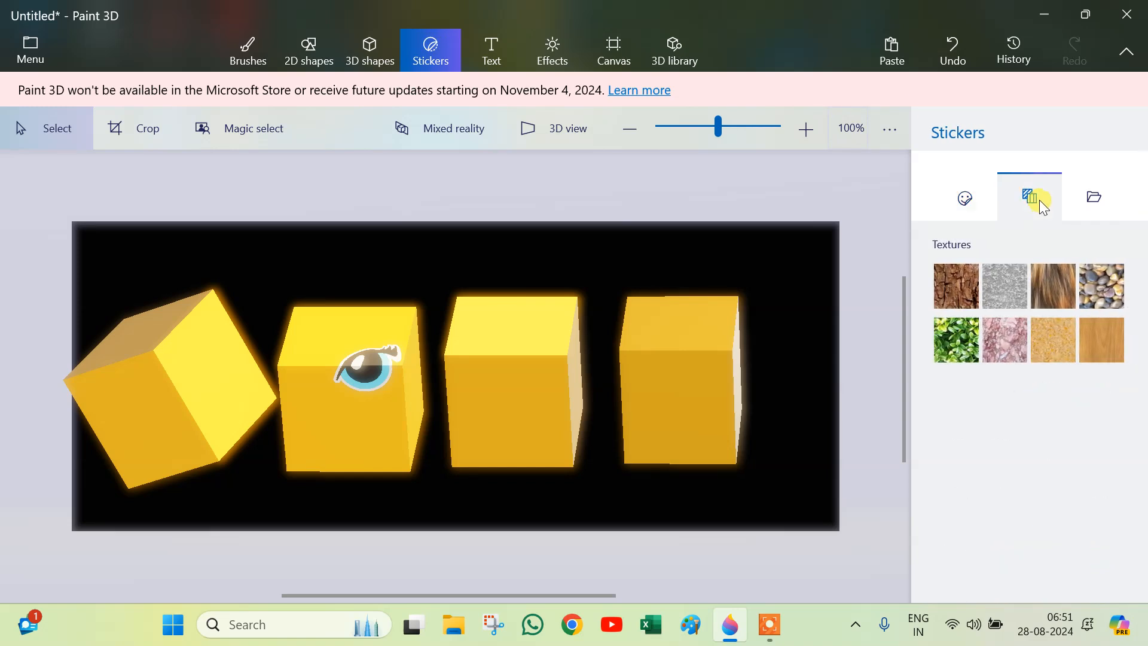
pyautogui.click(1101, 280)
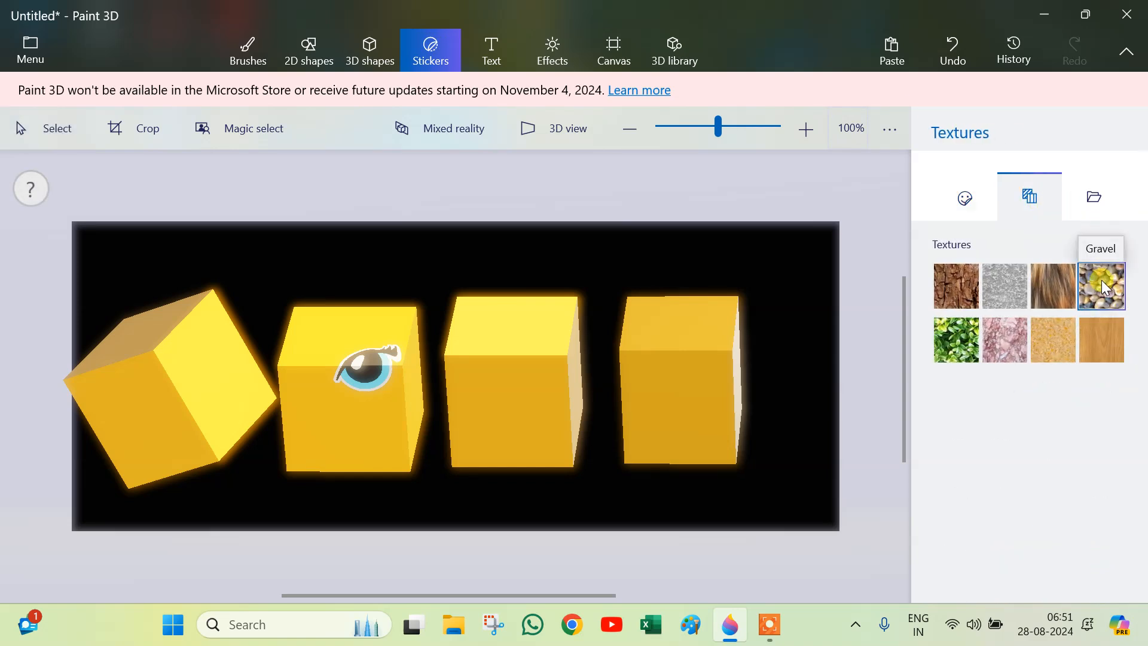
pyautogui.click(514, 349)
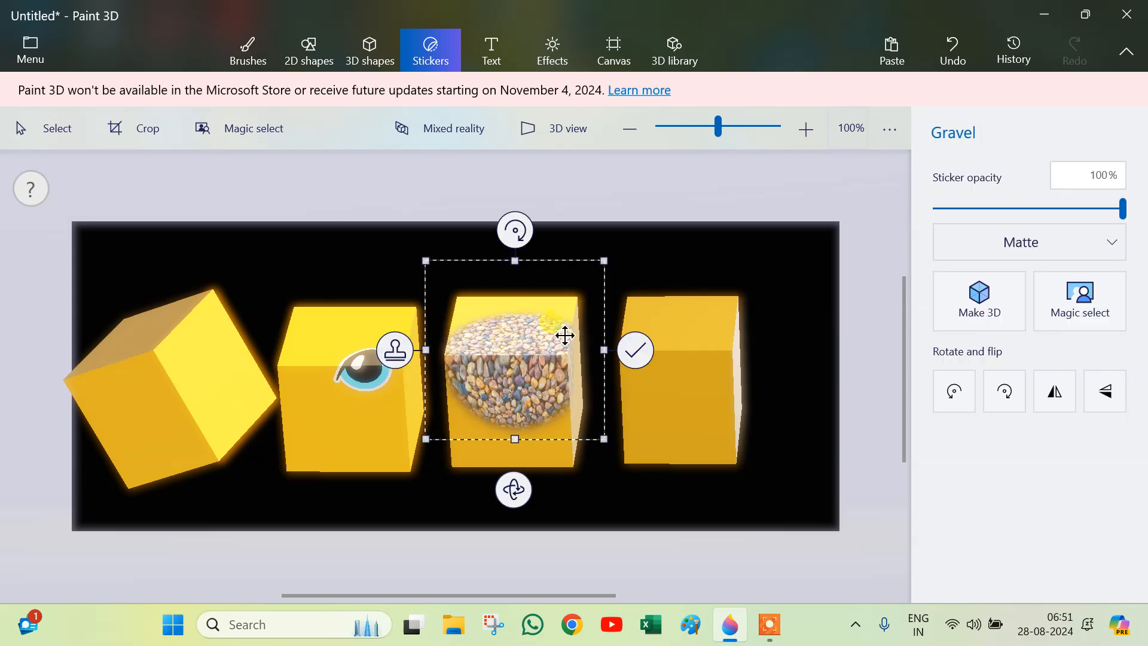
pyautogui.moveTo(621, 233); pyautogui.dragTo(622, 228)
pyautogui.moveTo(543, 319); pyautogui.dragTo(526, 304)
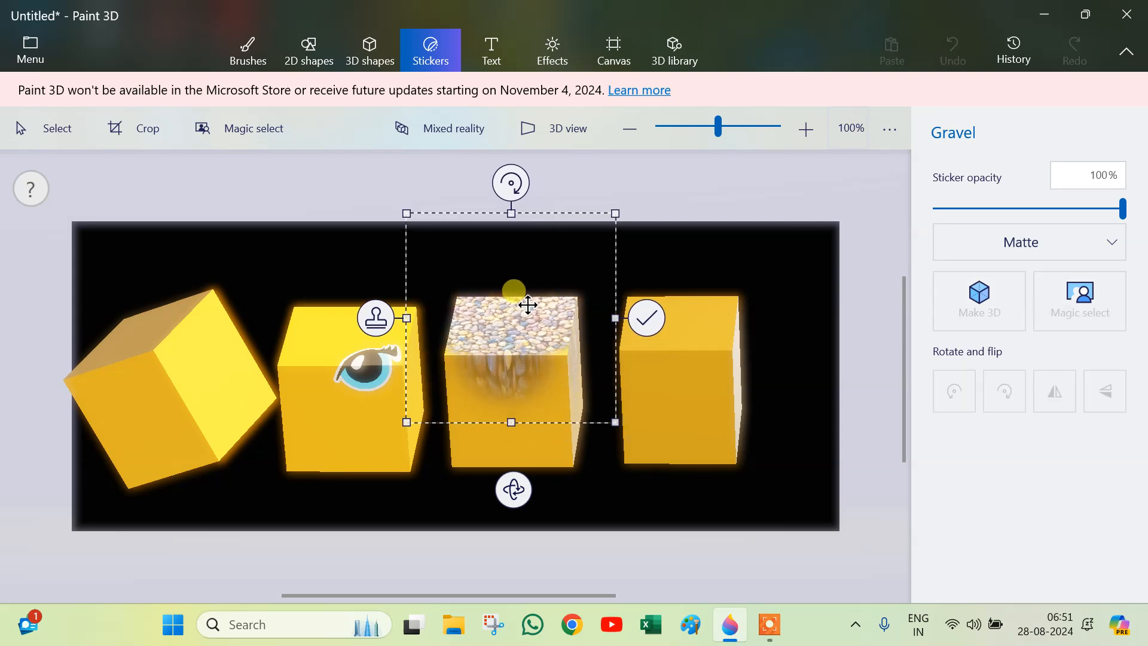
pyautogui.moveTo(623, 411); pyautogui.dragTo(774, 578)
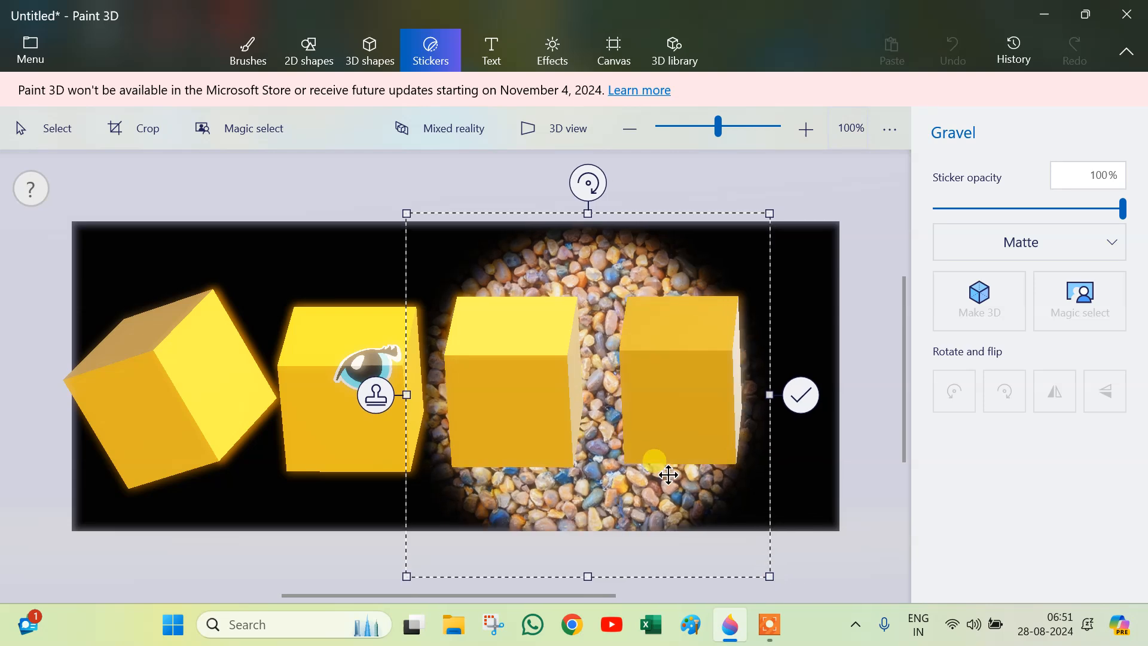
pyautogui.moveTo(635, 477); pyautogui.dragTo(572, 453)
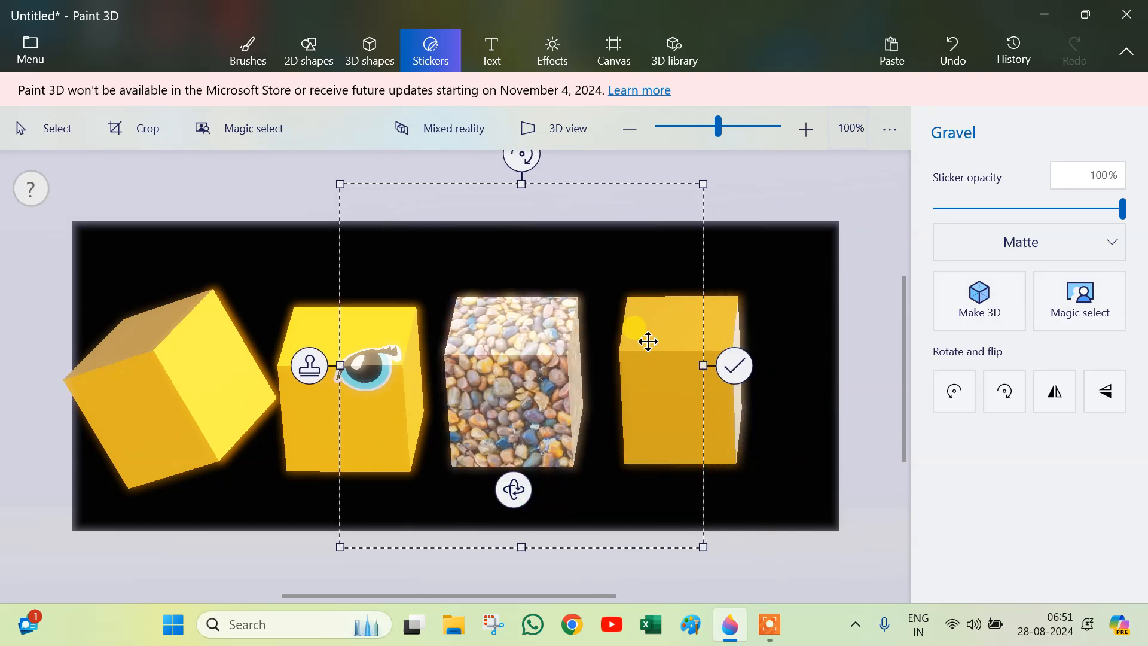
pyautogui.moveTo(510, 489); pyautogui.dragTo(548, 456)
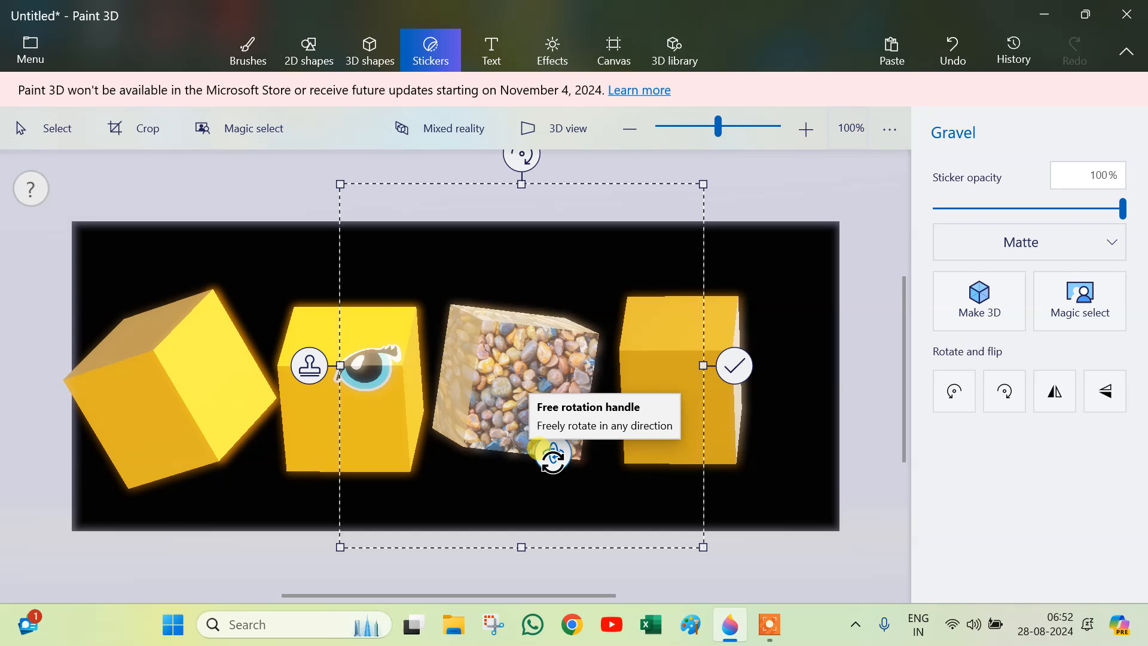
pyautogui.click(735, 366)
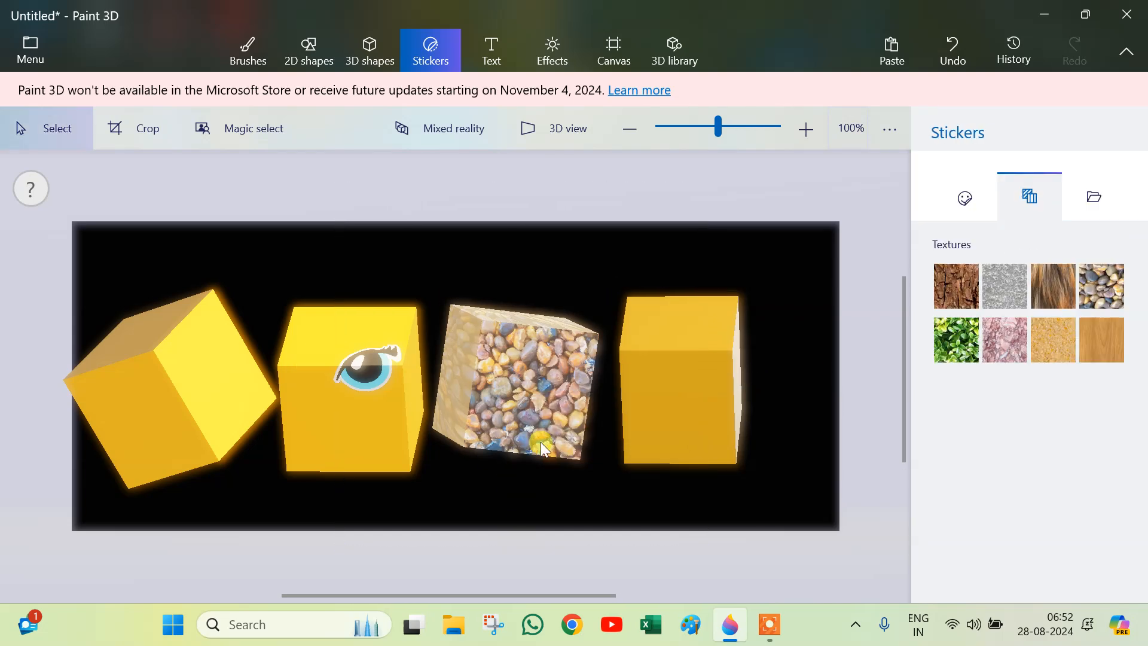
# Step: Turn the third cube to expose another face and cover that face with the Gravel texture as well
pyautogui.click(498, 456)
pyautogui.moveTo(514, 507); pyautogui.dragTo(681, 478)
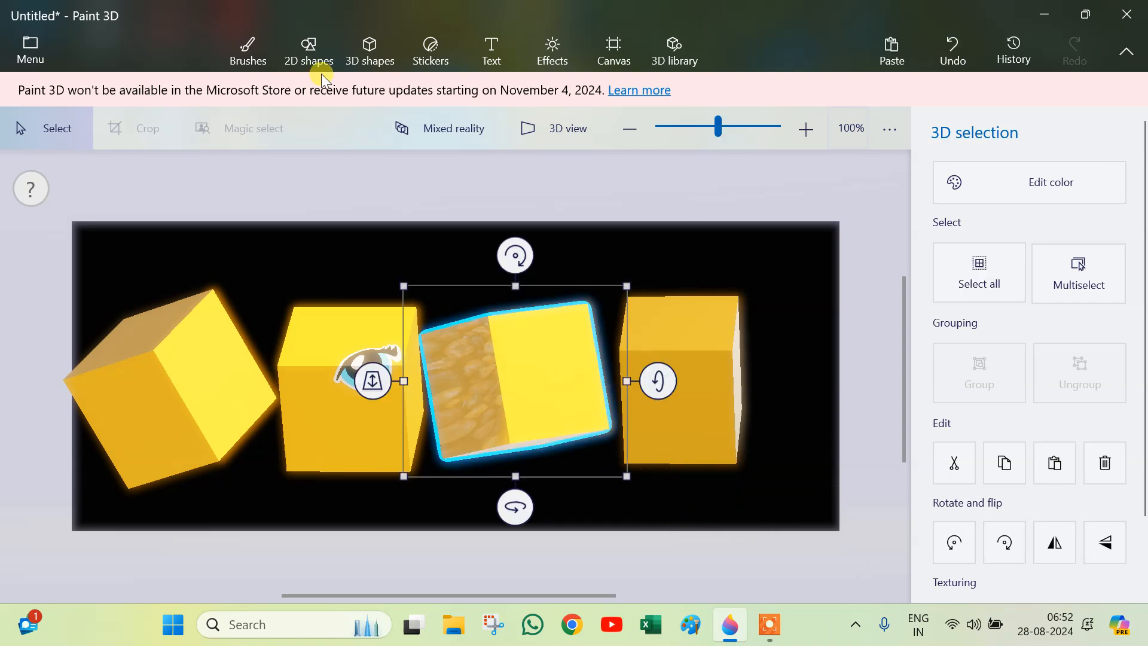
pyautogui.click(443, 53)
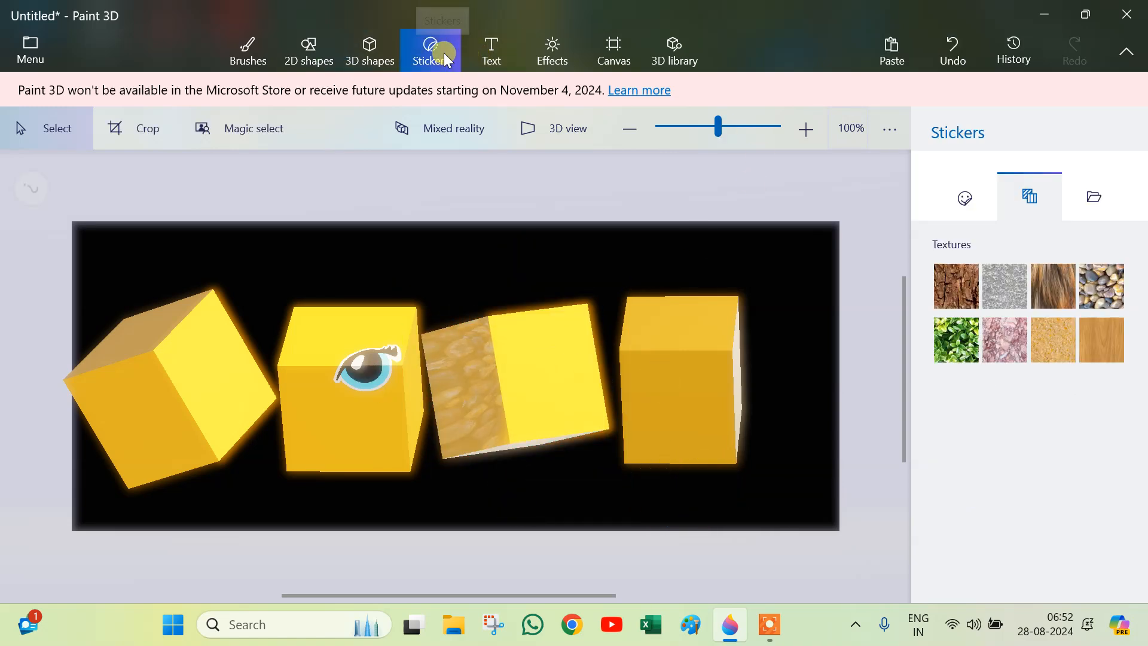
pyautogui.click(582, 356)
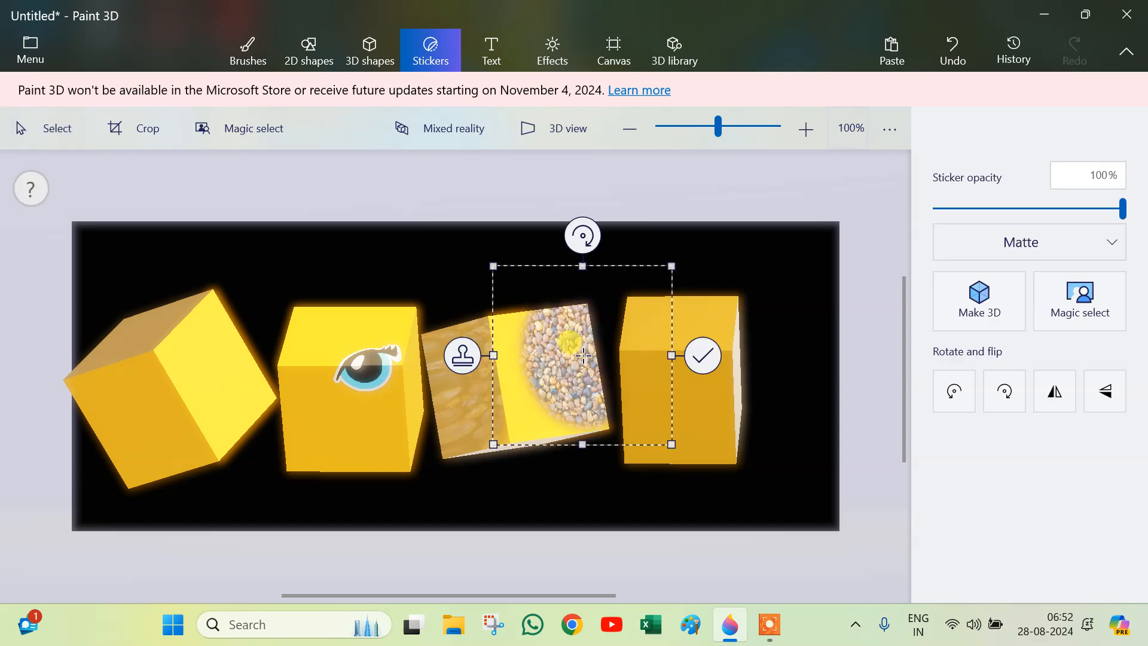
pyautogui.moveTo(566, 371); pyautogui.dragTo(530, 389)
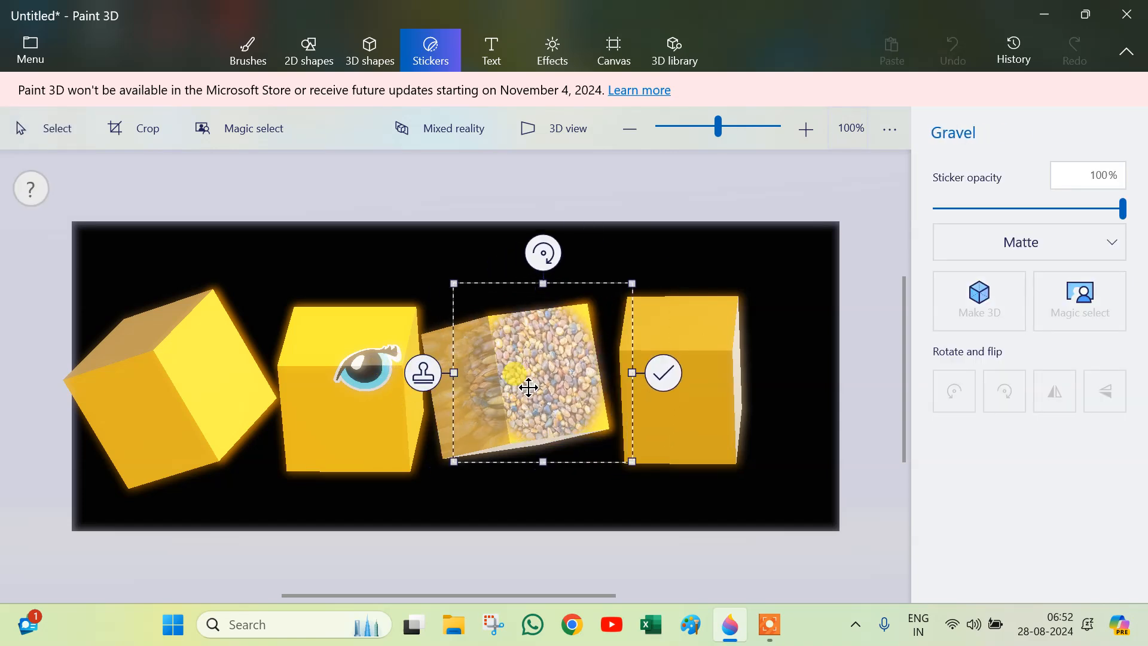
pyautogui.moveTo(637, 282); pyautogui.dragTo(689, 229)
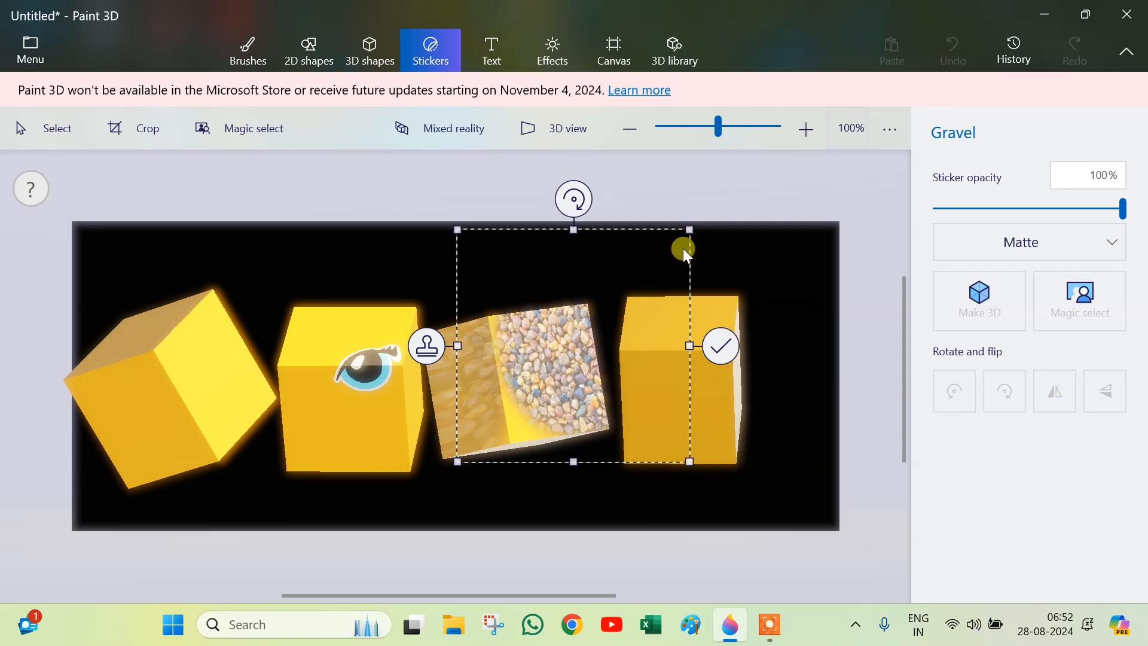
pyautogui.moveTo(453, 466); pyautogui.dragTo(415, 503)
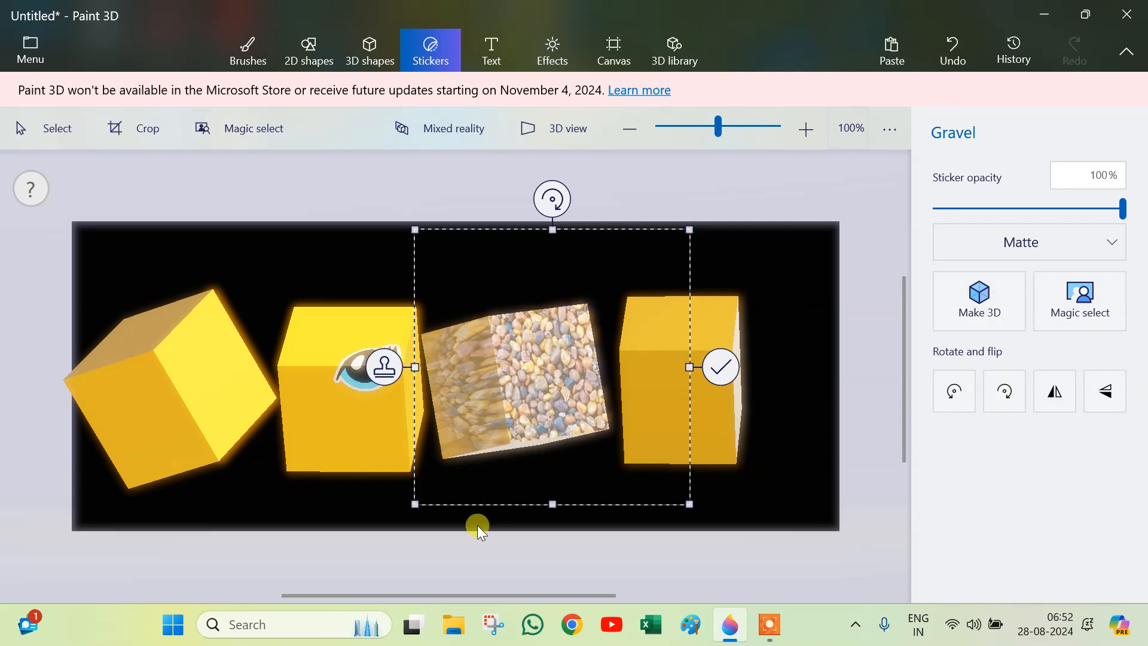
pyautogui.click(720, 366)
# Step: Select the third cube and delete it
pyautogui.moveTo(411, 293); pyautogui.dragTo(558, 521)
pyautogui.moveTo(658, 381); pyautogui.dragTo(504, 433)
pyautogui.press('Delete')
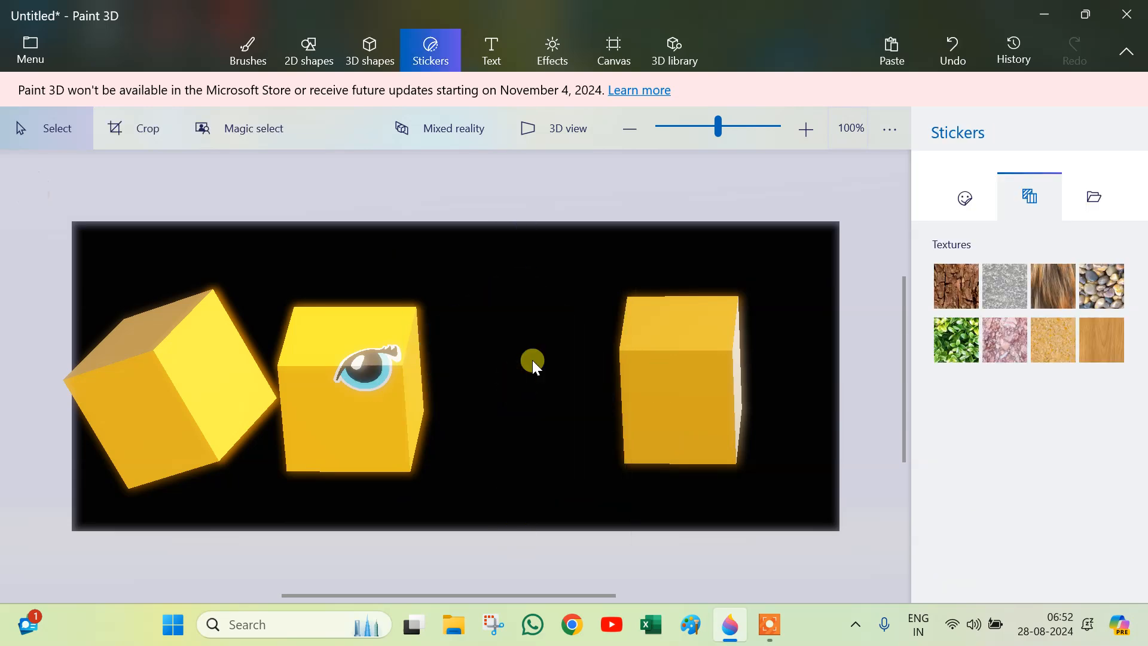
# Step: Select everything on the canvas and delete it
pyautogui.moveTo(787, 272); pyautogui.dragTo(7, 530)
pyautogui.press('Delete')
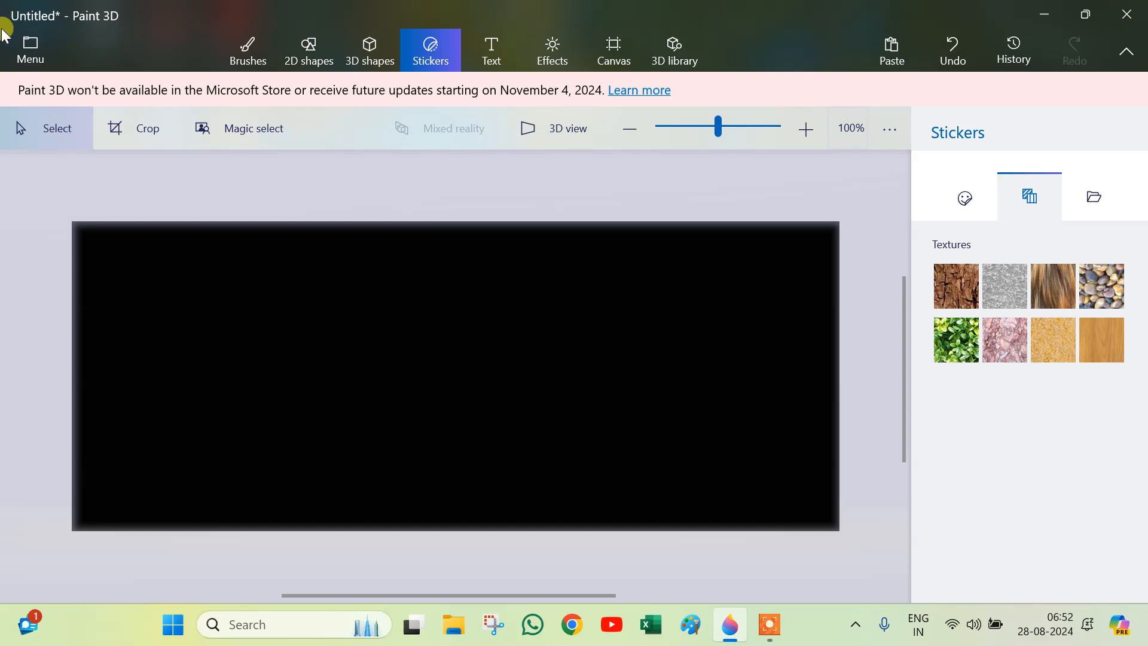
# Step: Draw a wide, flat Polished metal cube shaped like a bar across the lower left of the canvas
pyautogui.click(385, 62)
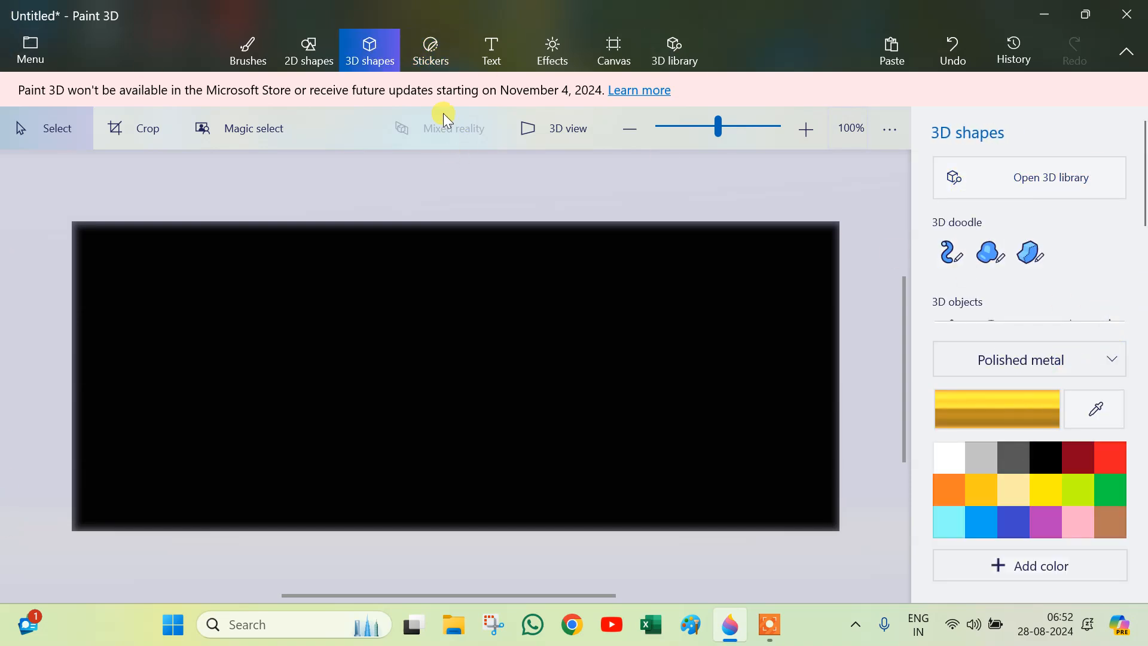
pyautogui.scroll(-1, 1087, 294)
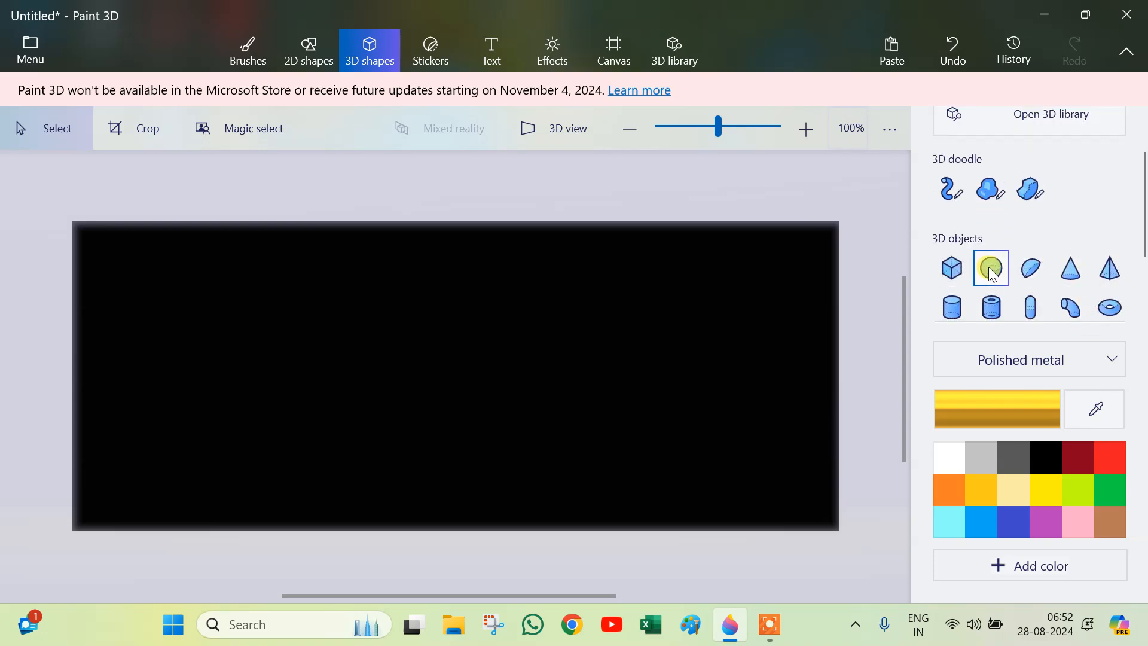
pyautogui.click(951, 268)
pyautogui.moveTo(257, 411); pyautogui.dragTo(456, 446)
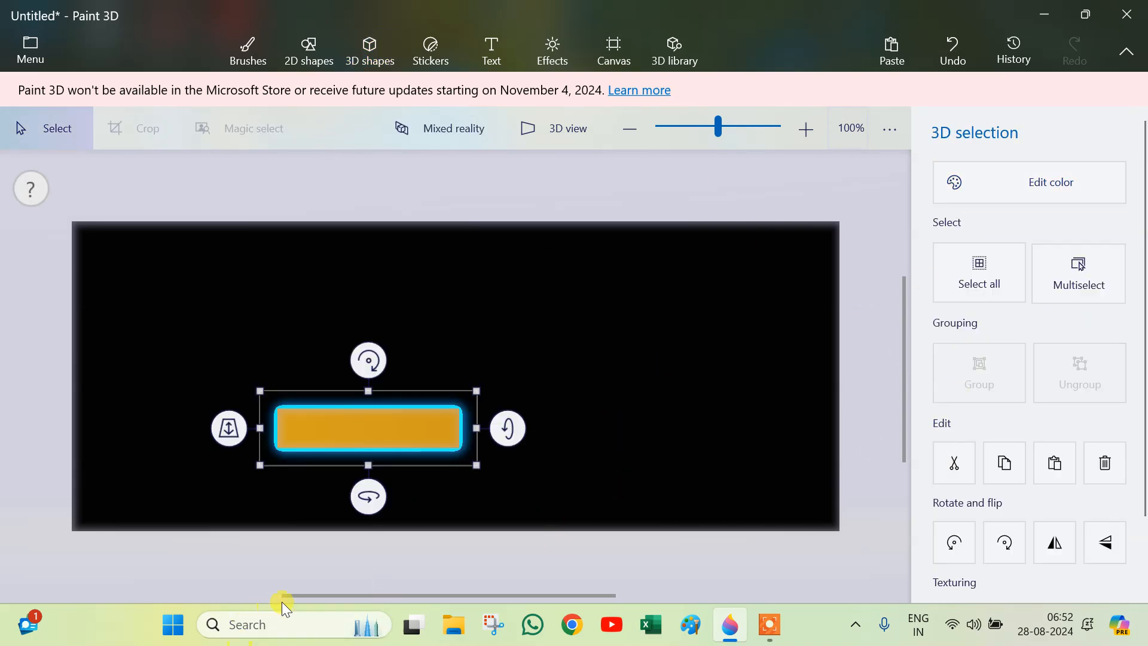
# Step: Tilt the bar slightly and draw a tall Polished metal cylinder standing upright on its left end
pyautogui.moveTo(367, 503); pyautogui.dragTo(368, 550)
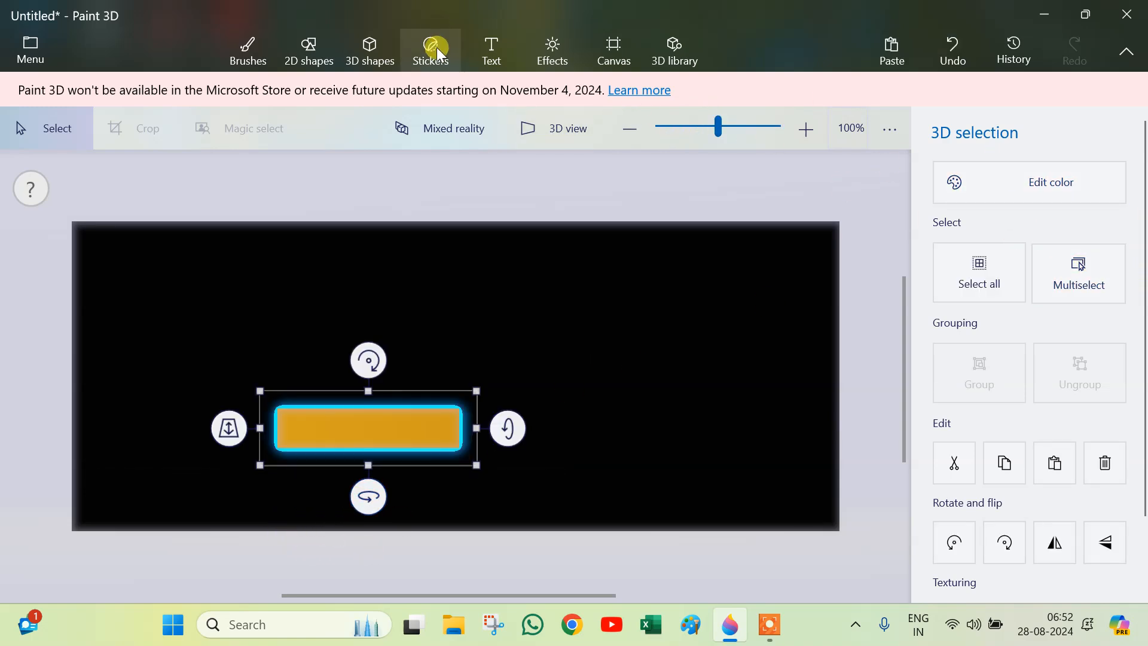
pyautogui.click(378, 51)
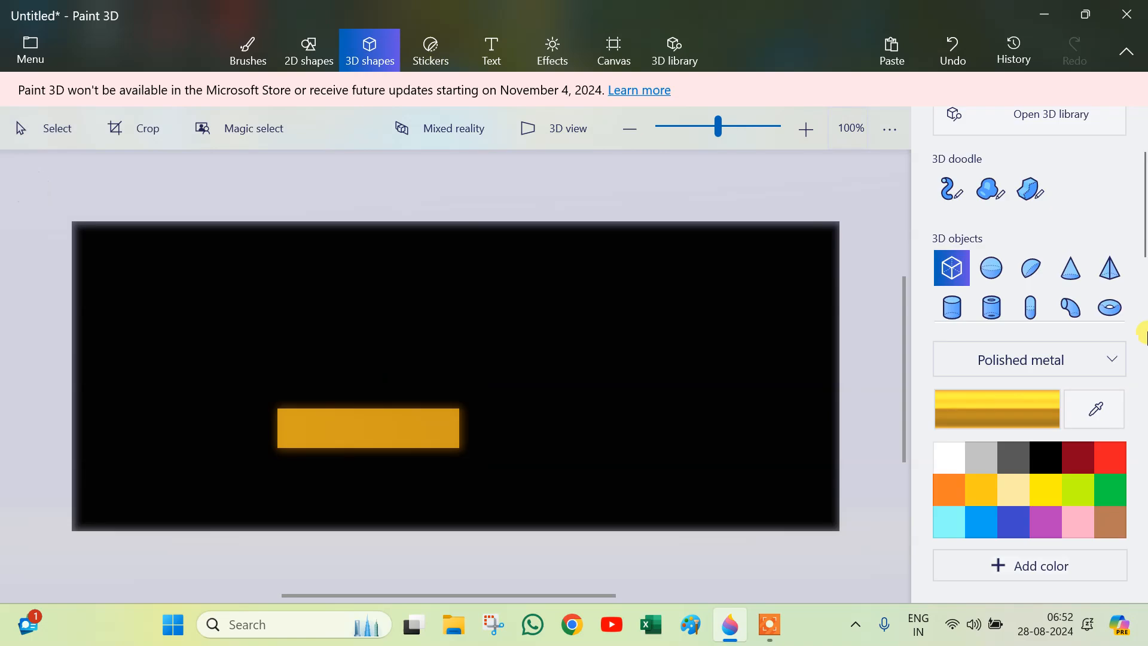
pyautogui.click(949, 308)
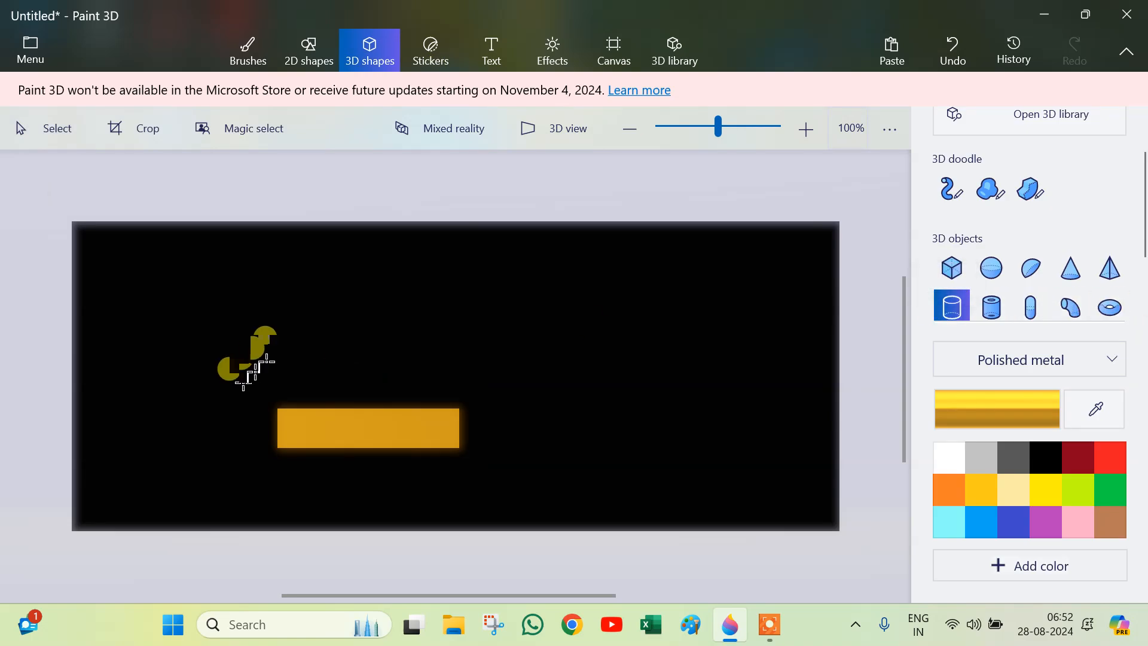
pyautogui.moveTo(293, 317); pyautogui.dragTo(302, 424)
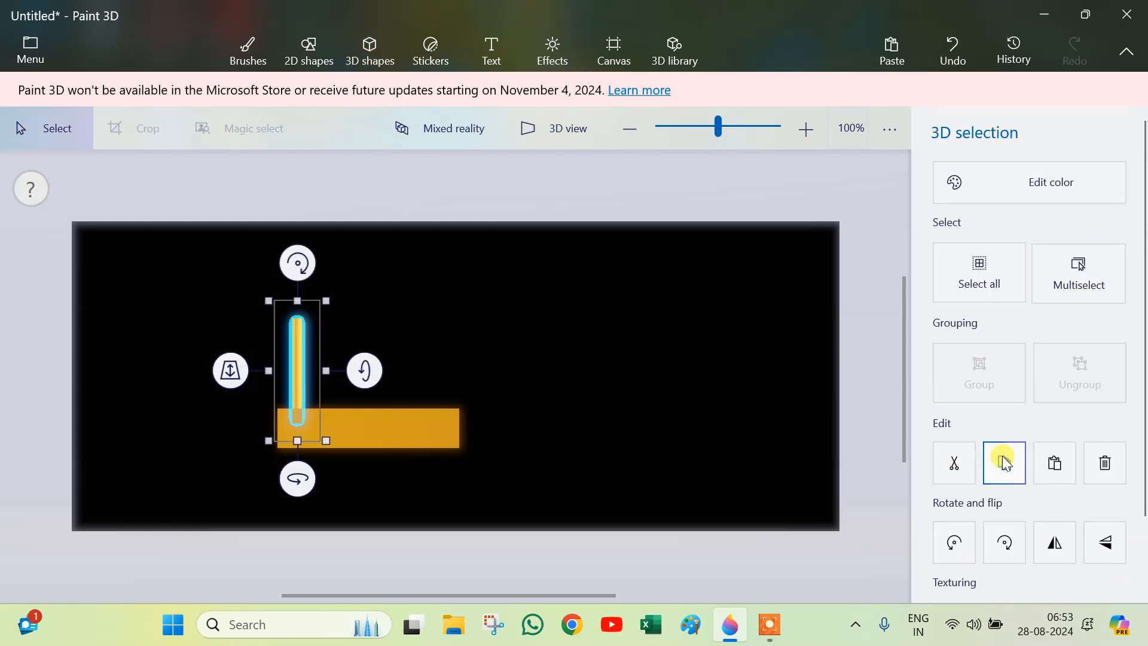
# Step: Paste a copy of the cylinder and move it to the right end of the bar
pyautogui.click(1047, 466)
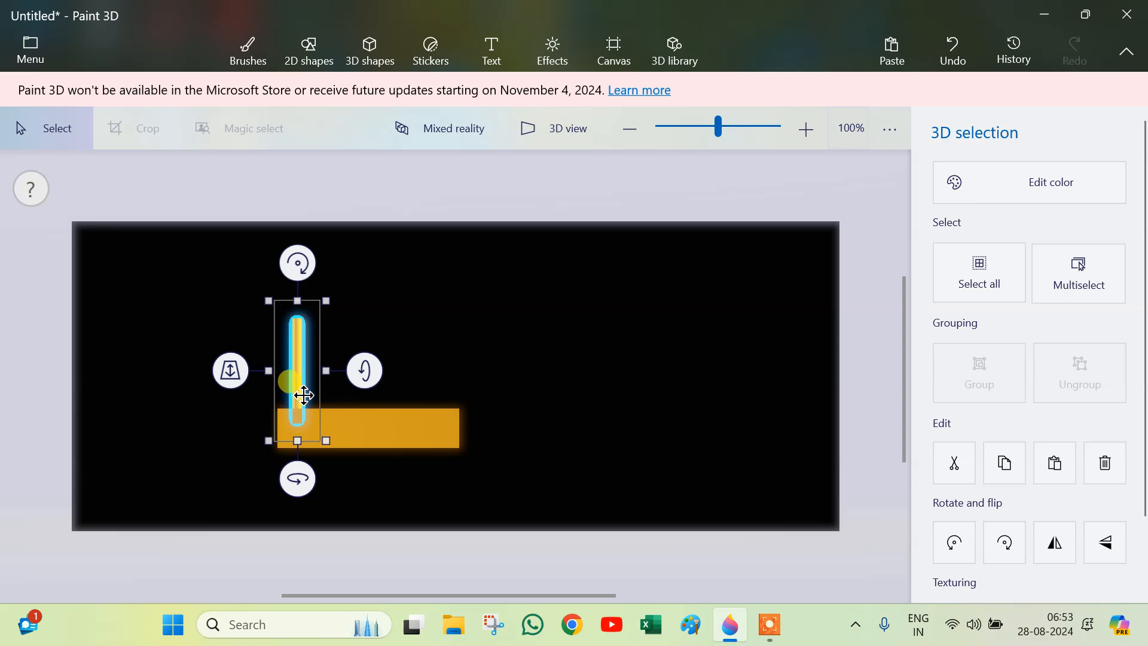
pyautogui.moveTo(302, 393); pyautogui.dragTo(436, 393)
# Step: Select the bar and both cylinders and rotate them together into an angled 3D view
pyautogui.moveTo(231, 292); pyautogui.dragTo(513, 463)
pyautogui.moveTo(369, 499); pyautogui.dragTo(313, 517)
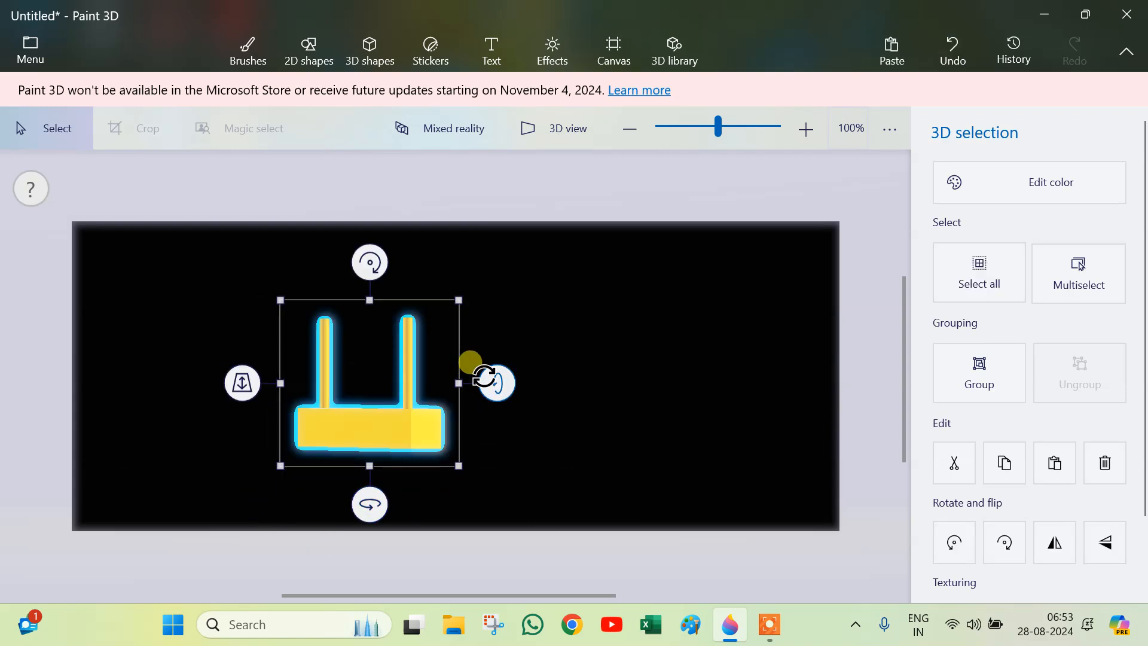
pyautogui.moveTo(501, 386); pyautogui.dragTo(493, 408)
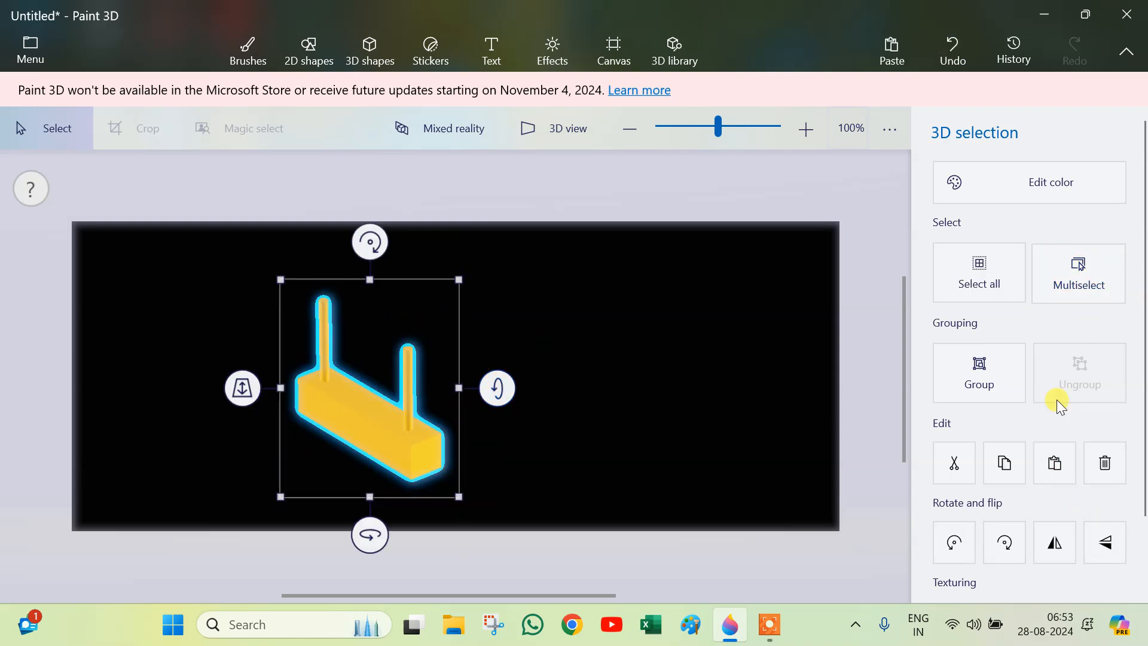
# Step: Group the bar and cylinders, then paste copies and stack them as rising steps behind the original
pyautogui.click(1005, 382)
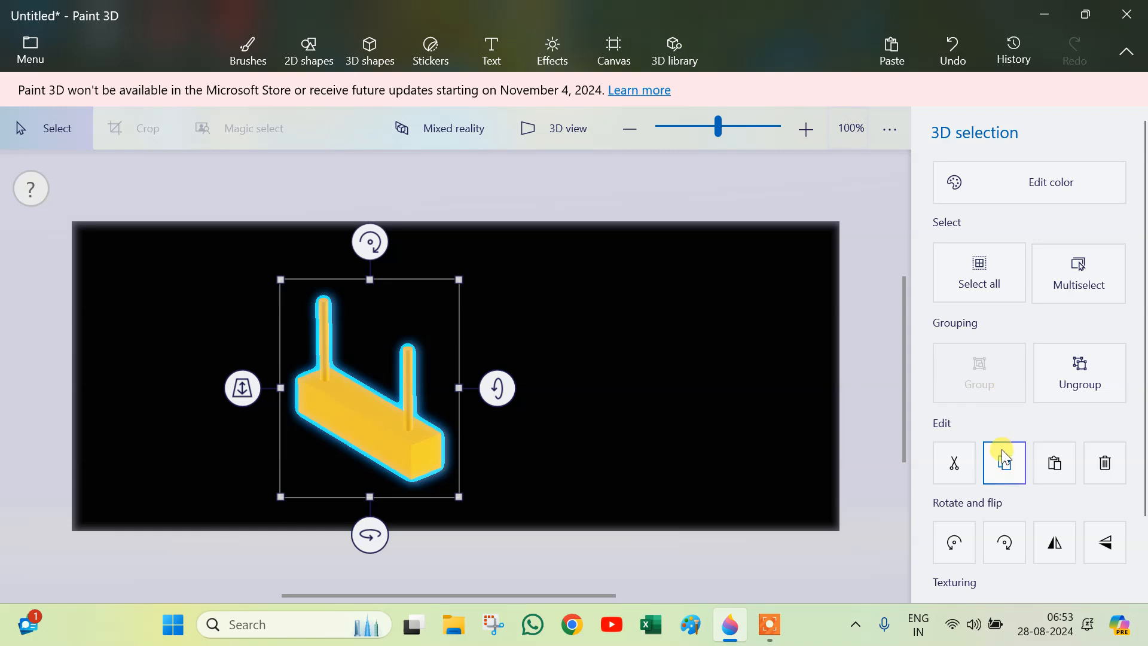
pyautogui.click(1054, 472)
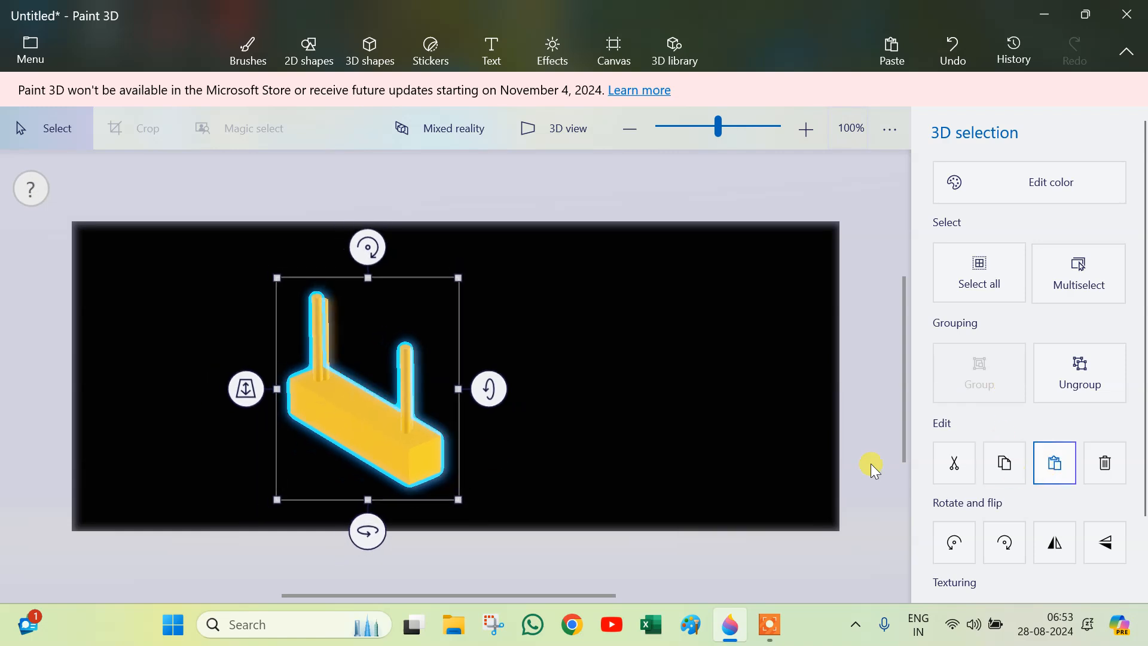
pyautogui.moveTo(410, 441); pyautogui.dragTo(440, 395)
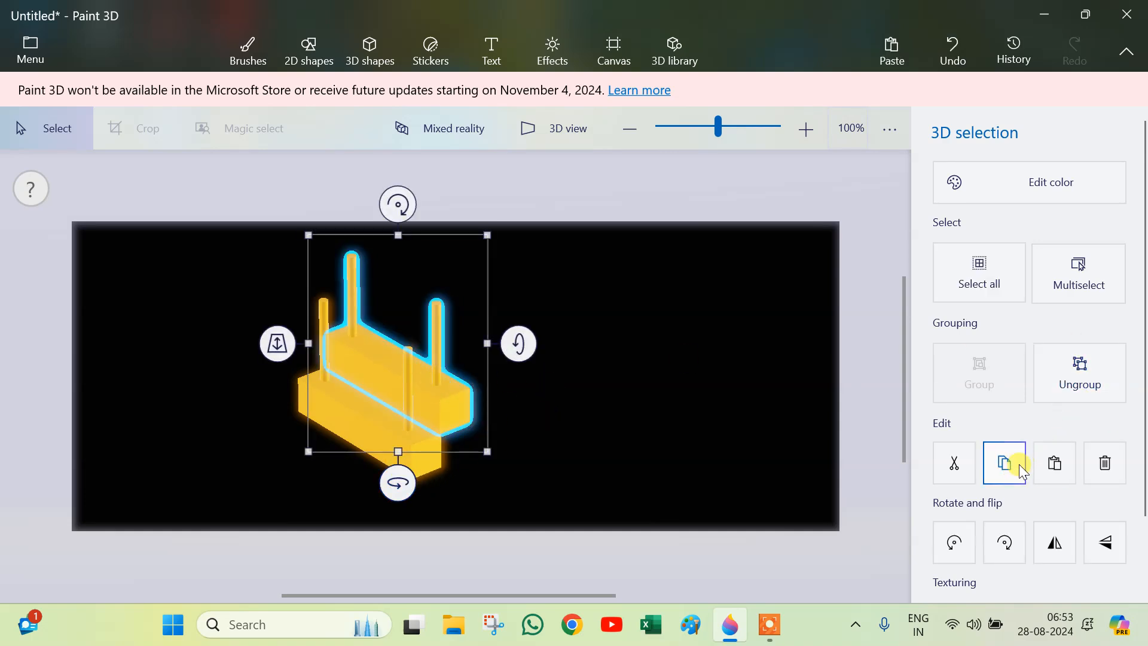
pyautogui.moveTo(390, 392)
pyautogui.mouseDown()
pyautogui.moveTo(444, 348)
pyautogui.moveTo(404, 386)
pyautogui.mouseUp()
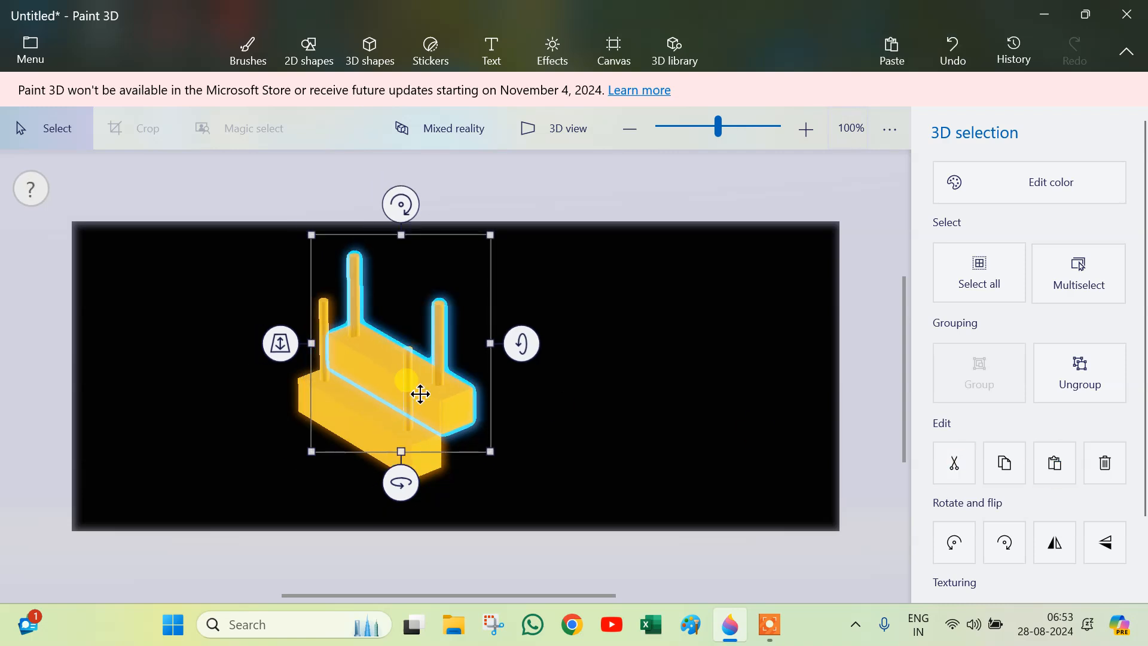
pyautogui.moveTo(440, 402); pyautogui.dragTo(474, 361)
# Step: Select all the step units, group them, and move and rotate the whole staircase toward the canvas centre
pyautogui.moveTo(253, 182); pyautogui.dragTo(562, 587)
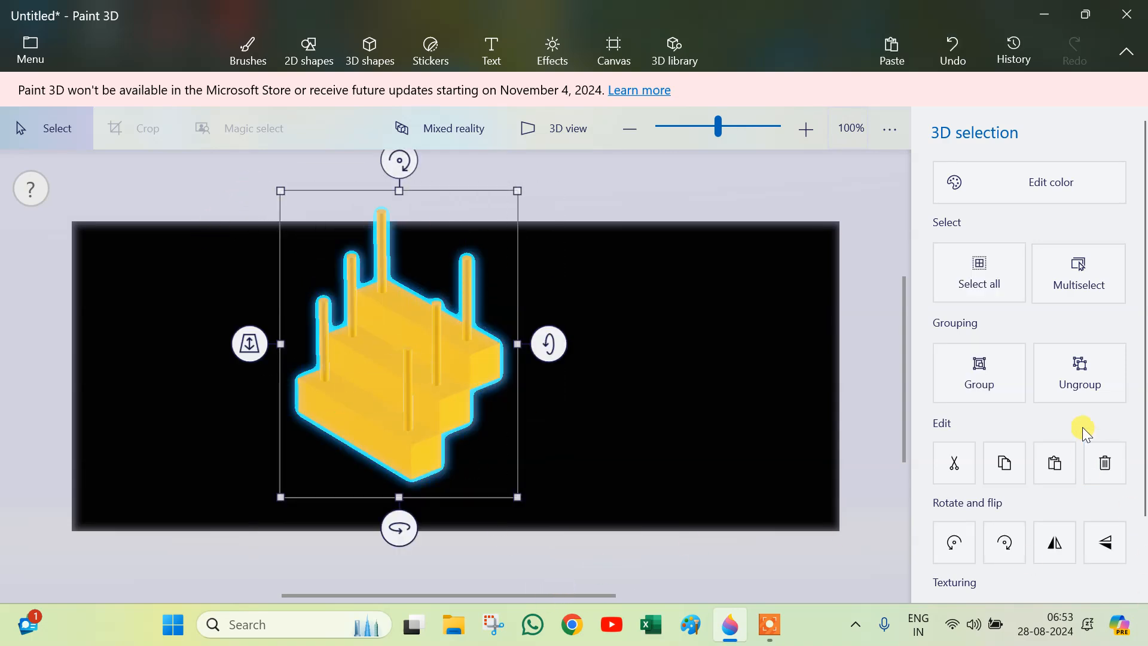
pyautogui.click(985, 379)
pyautogui.moveTo(389, 359); pyautogui.dragTo(440, 391)
pyautogui.moveTo(429, 543); pyautogui.dragTo(839, 545)
pyautogui.moveTo(586, 366); pyautogui.dragTo(618, 310)
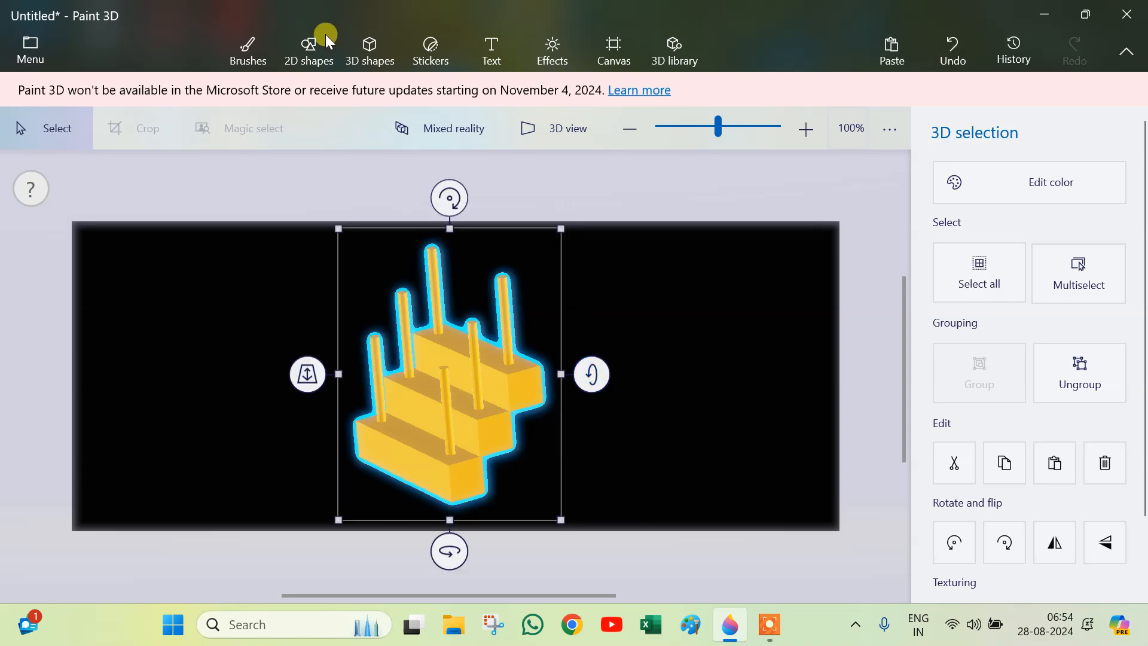
# Step: Try applying the Sand texture sticker to the lowest step's front face
pyautogui.click(448, 59)
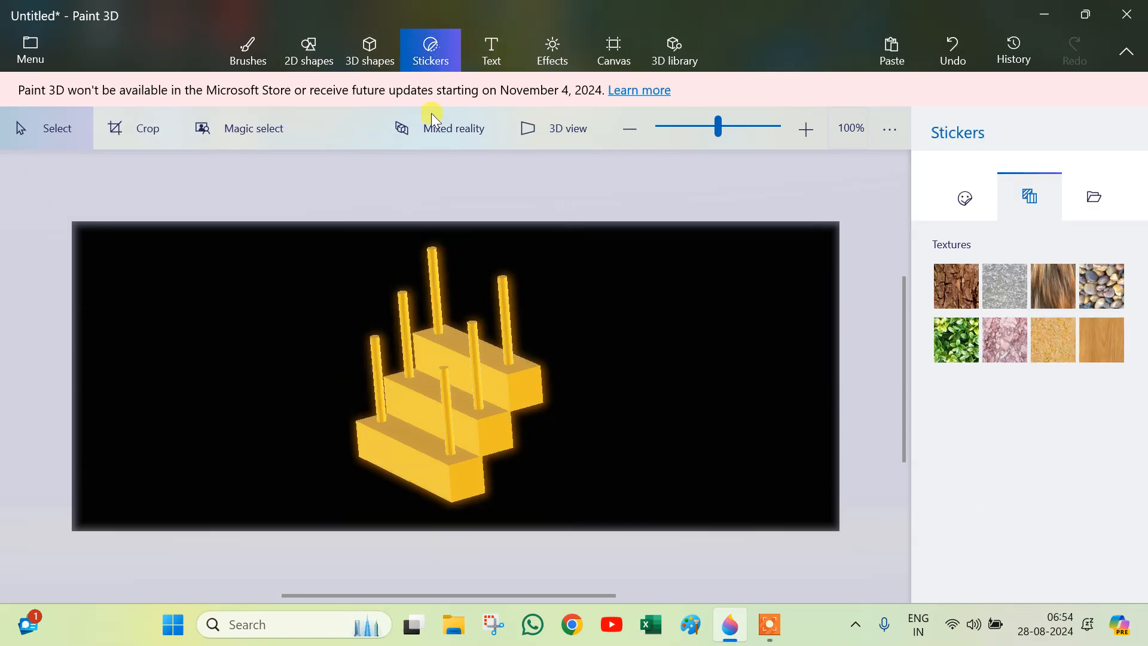
pyautogui.click(1057, 338)
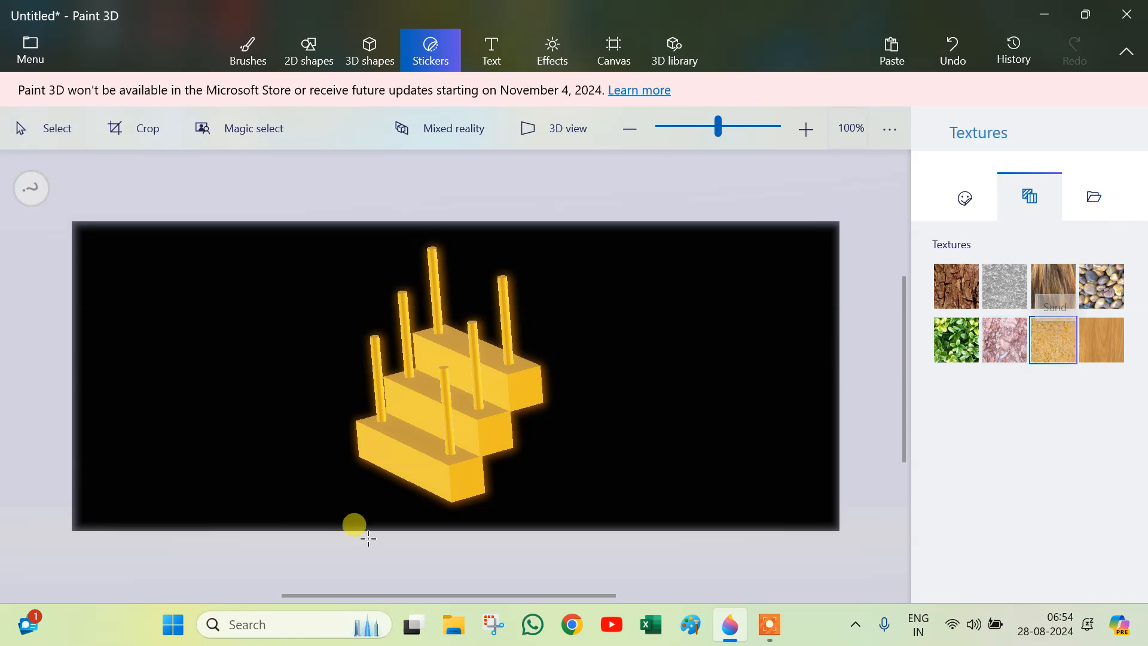
pyautogui.click(411, 459)
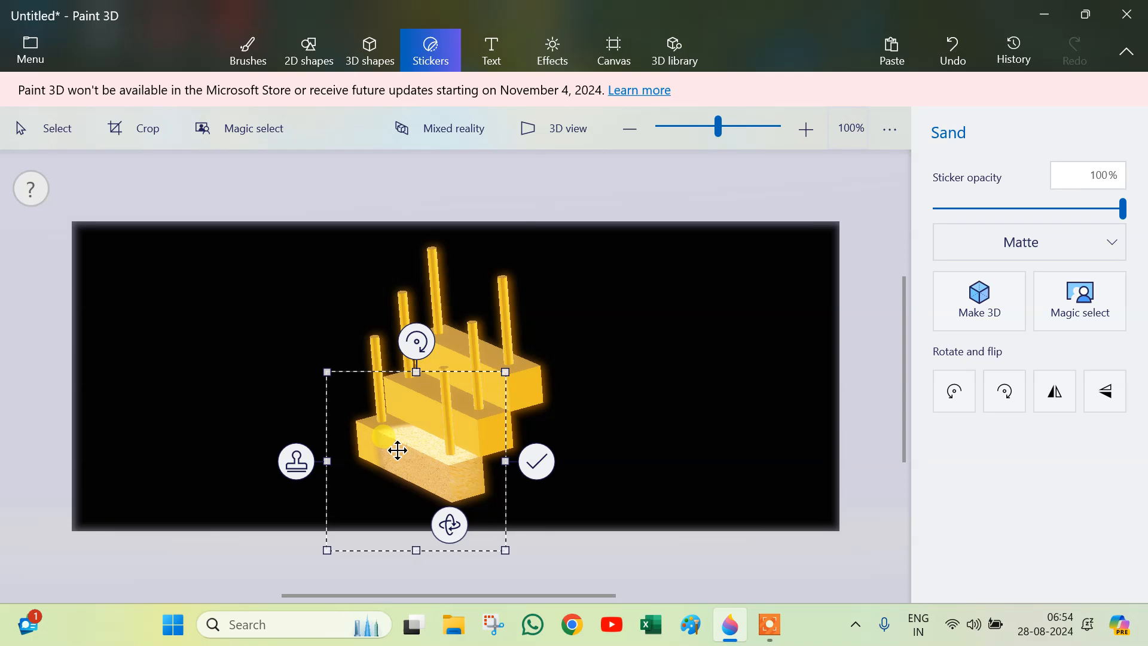
pyautogui.click(943, 51)
# Step: Try applying the Fur texture sticker to the lowest step's front face
pyautogui.click(1067, 293)
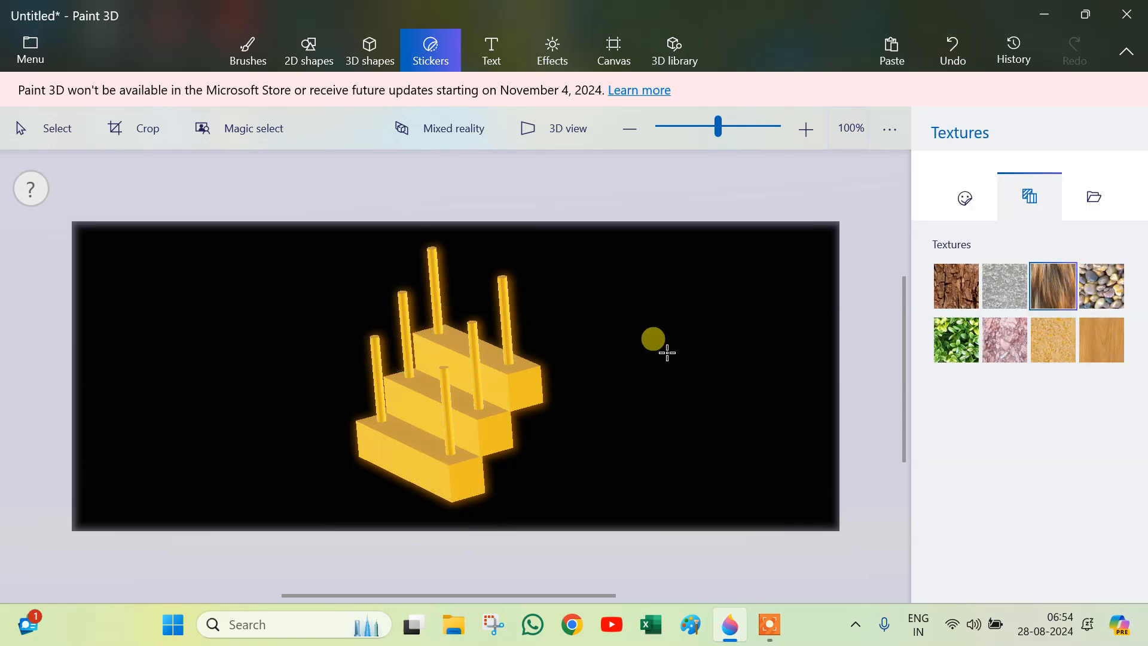
pyautogui.click(410, 453)
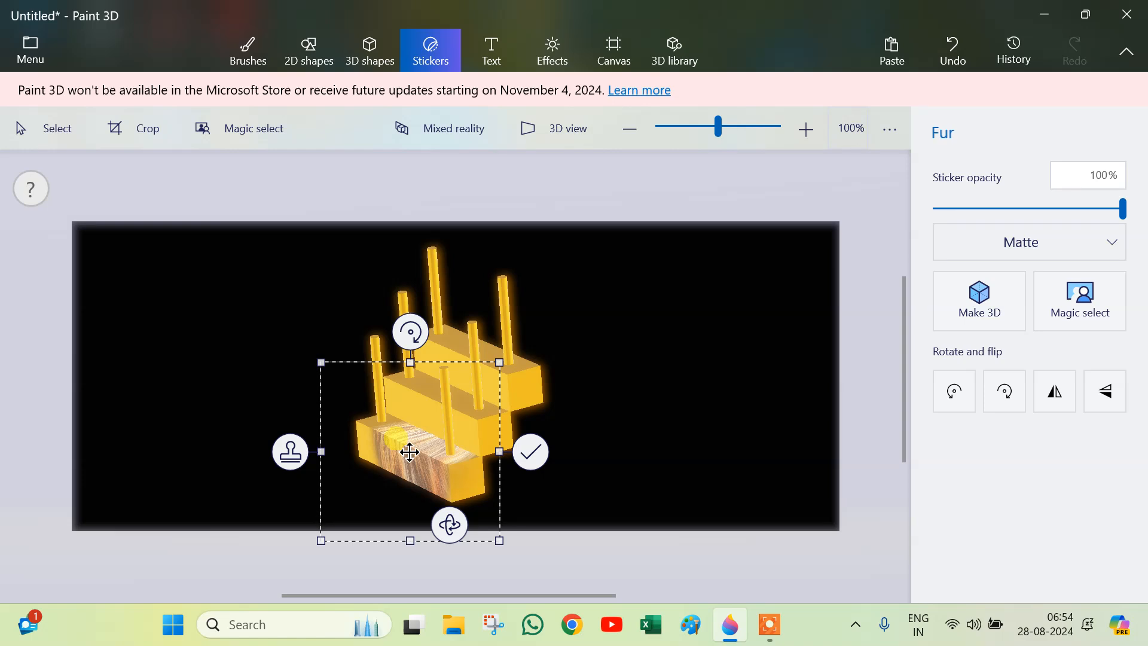
pyautogui.click(411, 396)
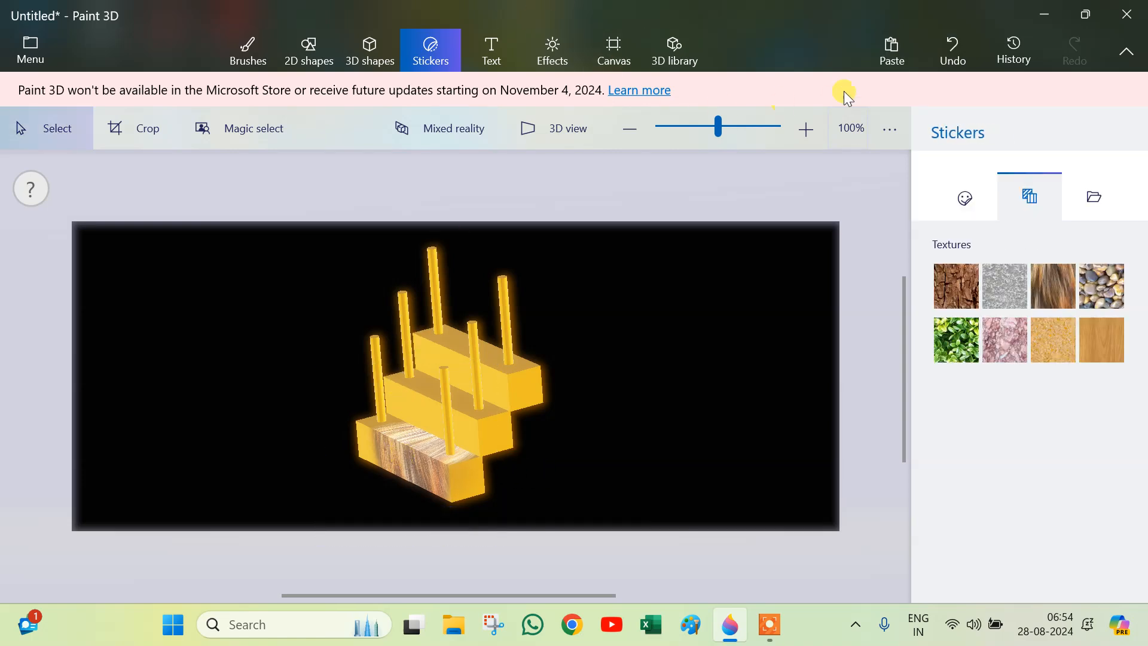
pyautogui.click(967, 49)
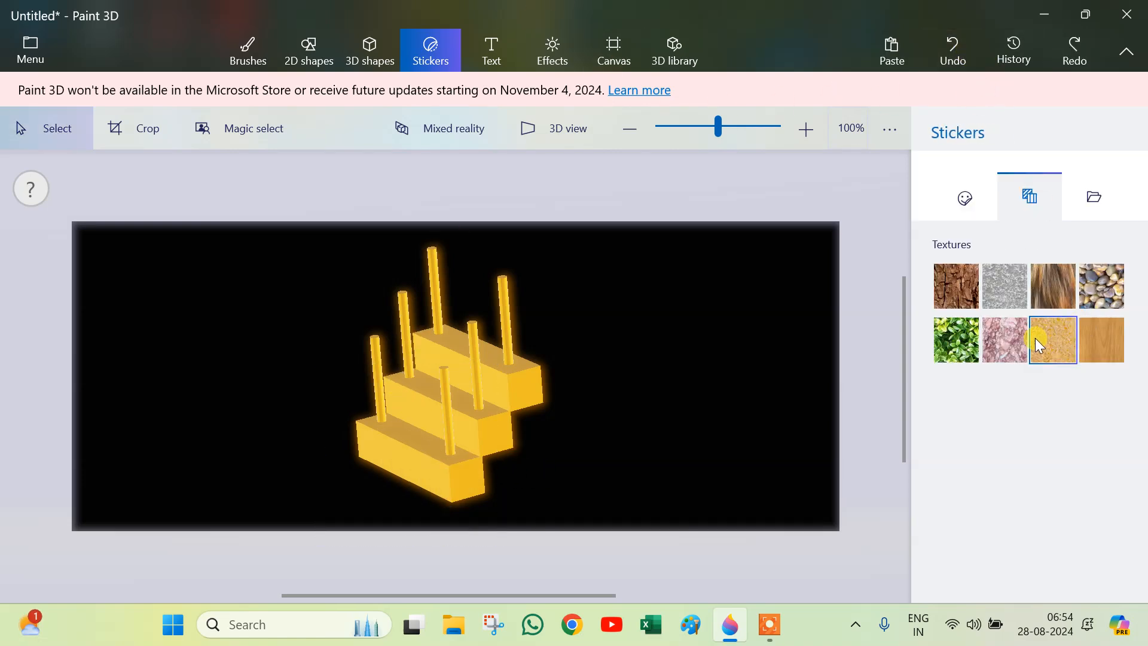
# Step: Stamp Marble texture stickers across the tops and fronts of the upper steps
pyautogui.click(402, 461)
pyautogui.moveTo(434, 456); pyautogui.dragTo(441, 341)
pyautogui.click(314, 416)
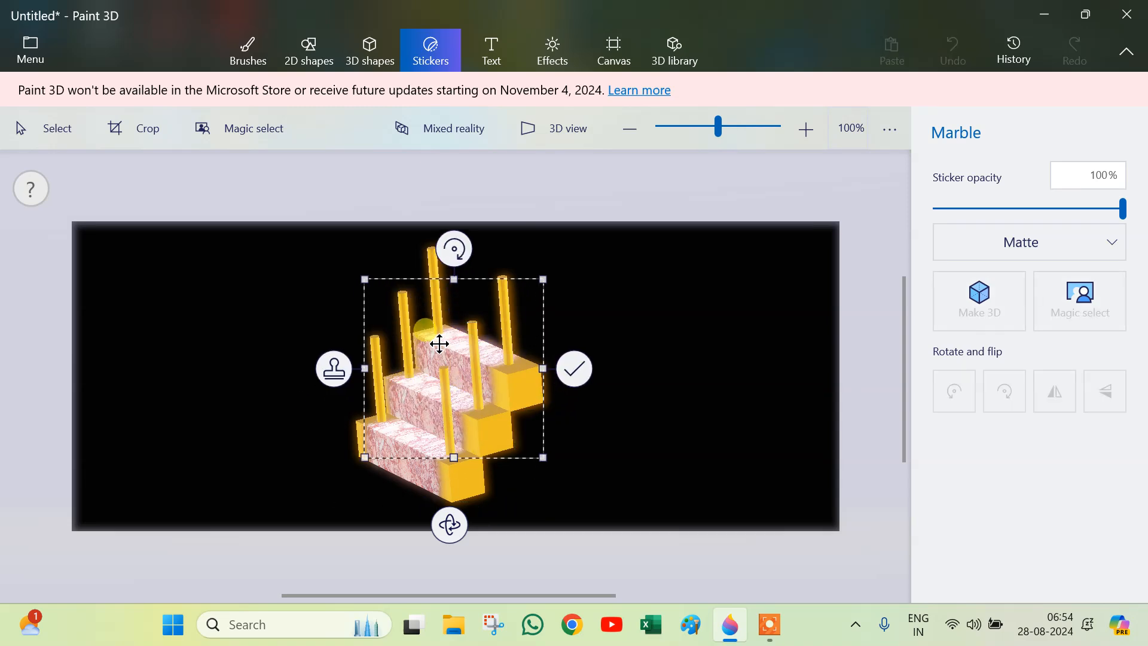
pyautogui.click(345, 358)
pyautogui.moveTo(515, 369); pyautogui.dragTo(402, 333)
pyautogui.click(386, 397)
pyautogui.moveTo(458, 383); pyautogui.dragTo(496, 440)
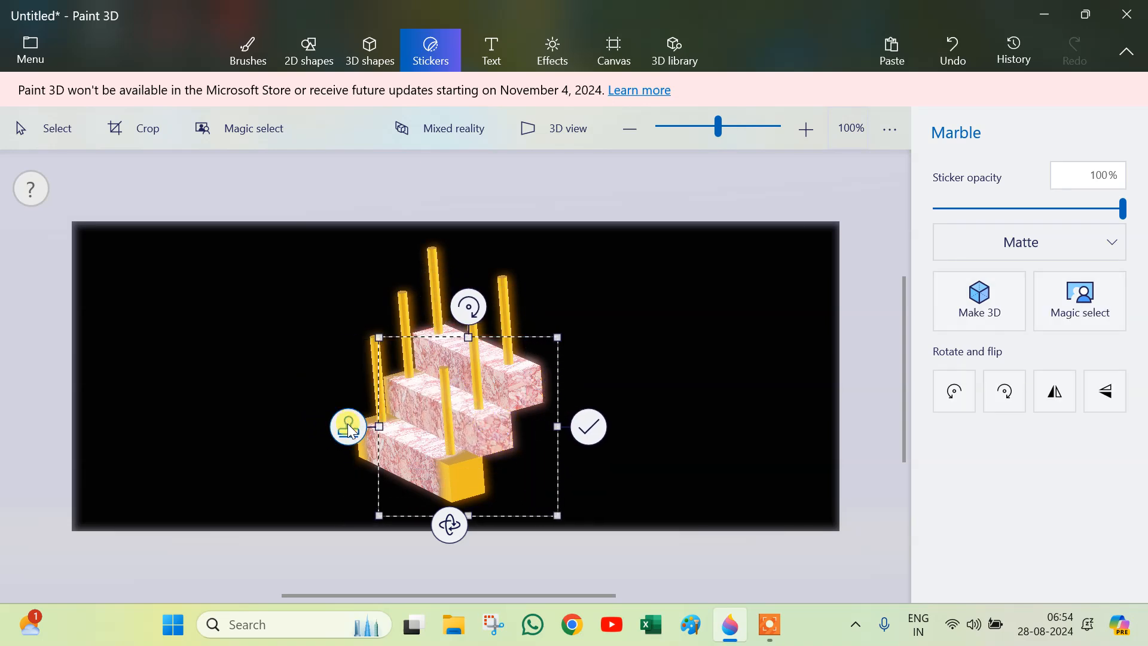
pyautogui.moveTo(423, 430); pyautogui.dragTo(352, 366)
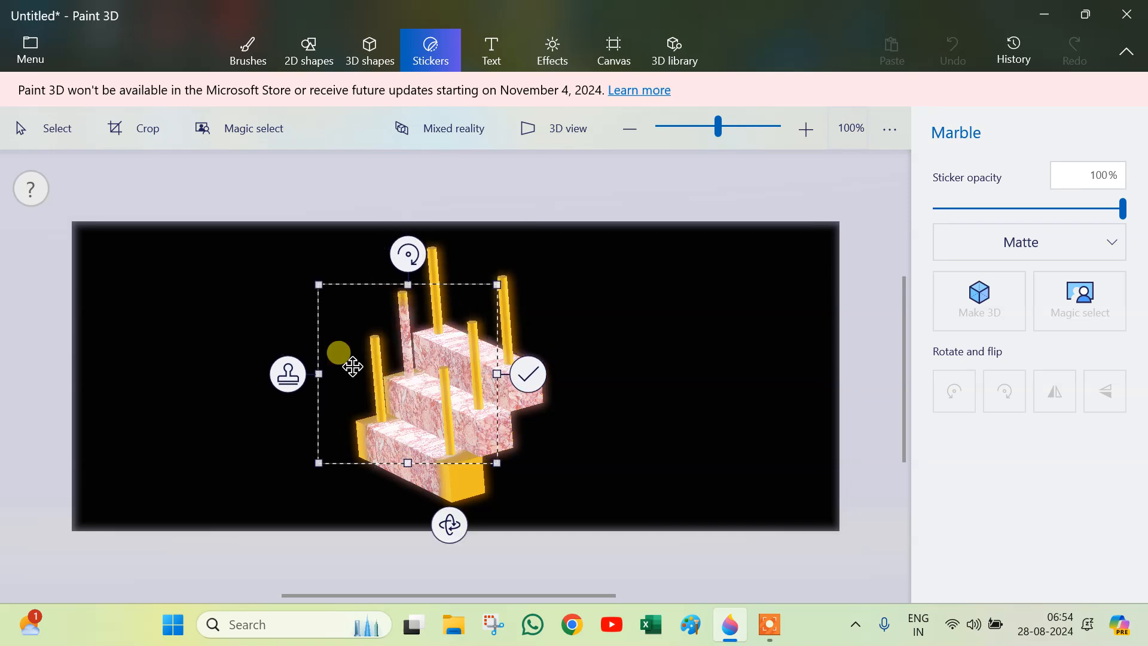
pyautogui.click(289, 375)
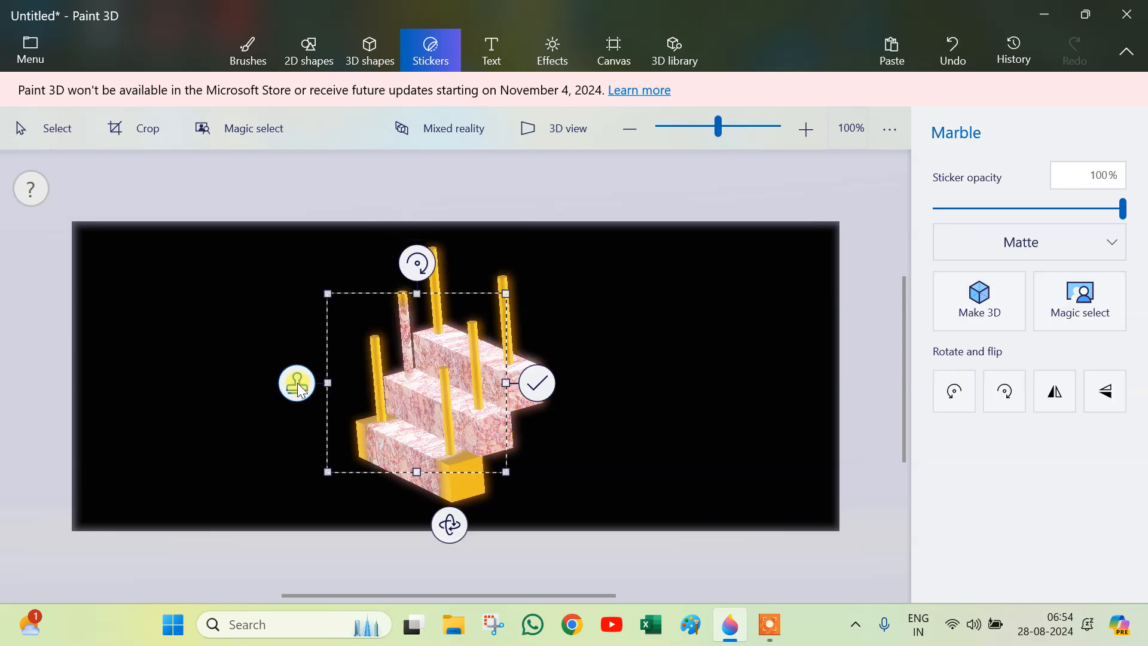
# Step: Keep stamping Marble texture over the lower block and the posts until the whole staircase is covered
pyautogui.moveTo(425, 406); pyautogui.dragTo(389, 428)
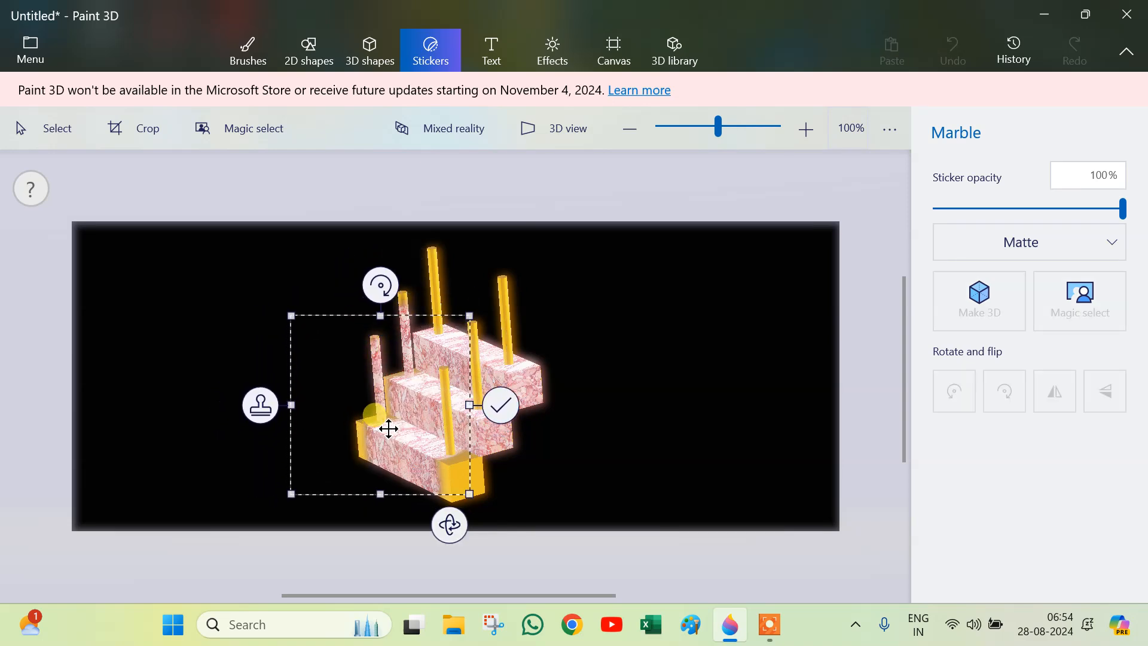
pyautogui.click(270, 412)
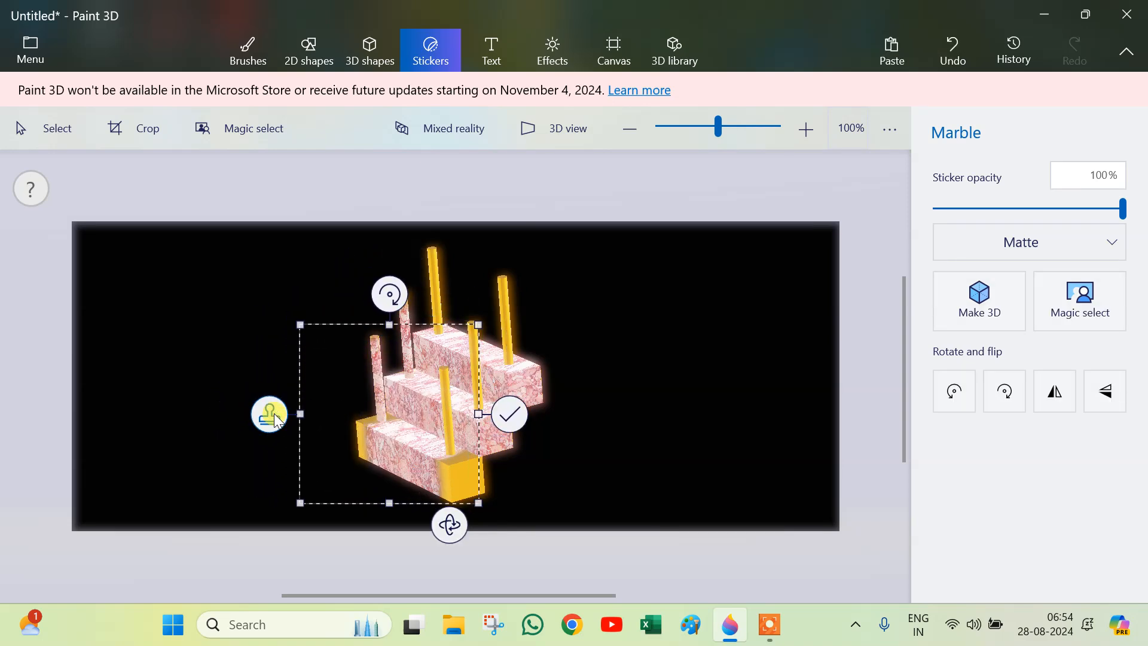
pyautogui.moveTo(397, 417); pyautogui.dragTo(487, 470)
pyautogui.click(260, 442)
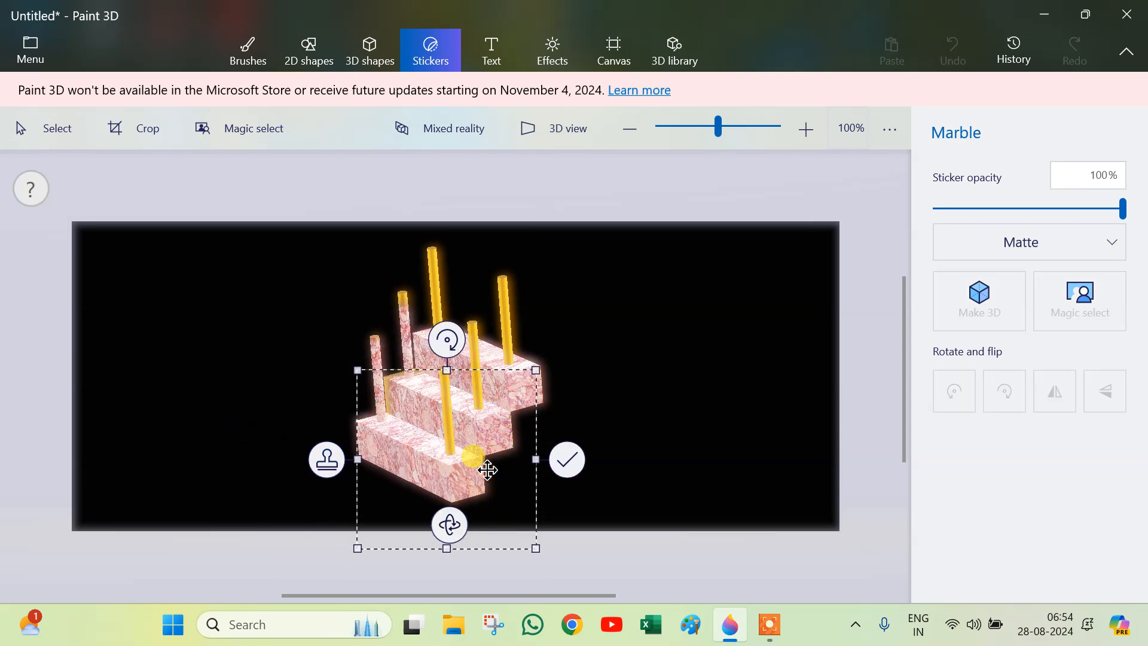
pyautogui.click(326, 459)
pyautogui.moveTo(453, 469); pyautogui.dragTo(402, 296)
pyautogui.click(343, 414)
pyautogui.click(361, 355)
pyautogui.click(383, 327)
pyautogui.click(330, 314)
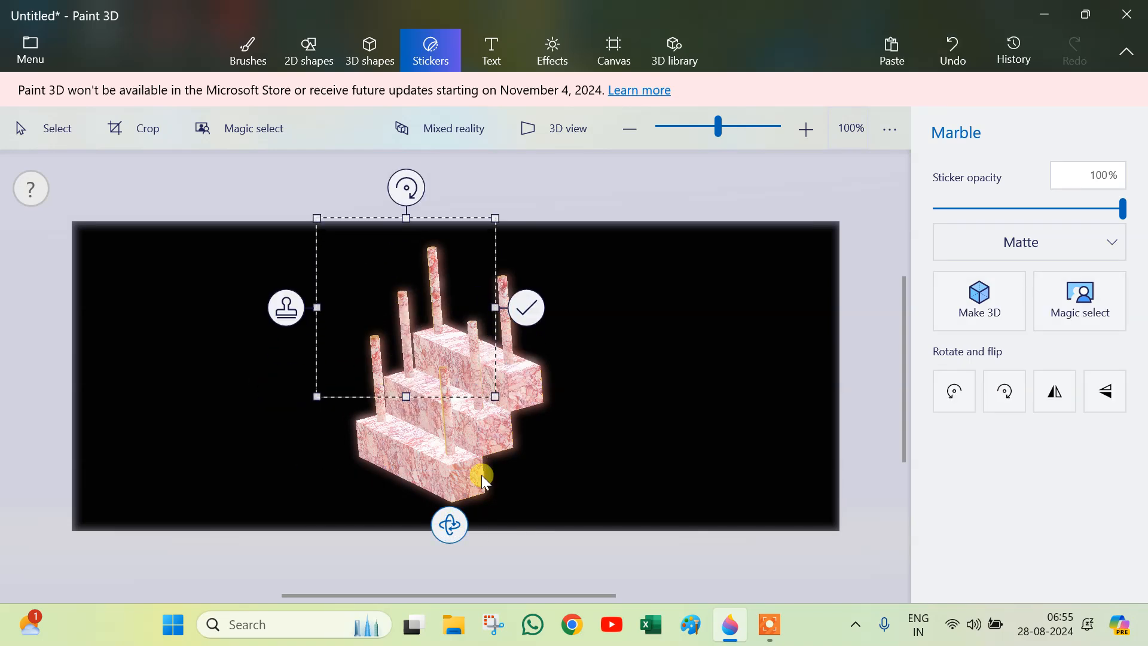
pyautogui.click(527, 308)
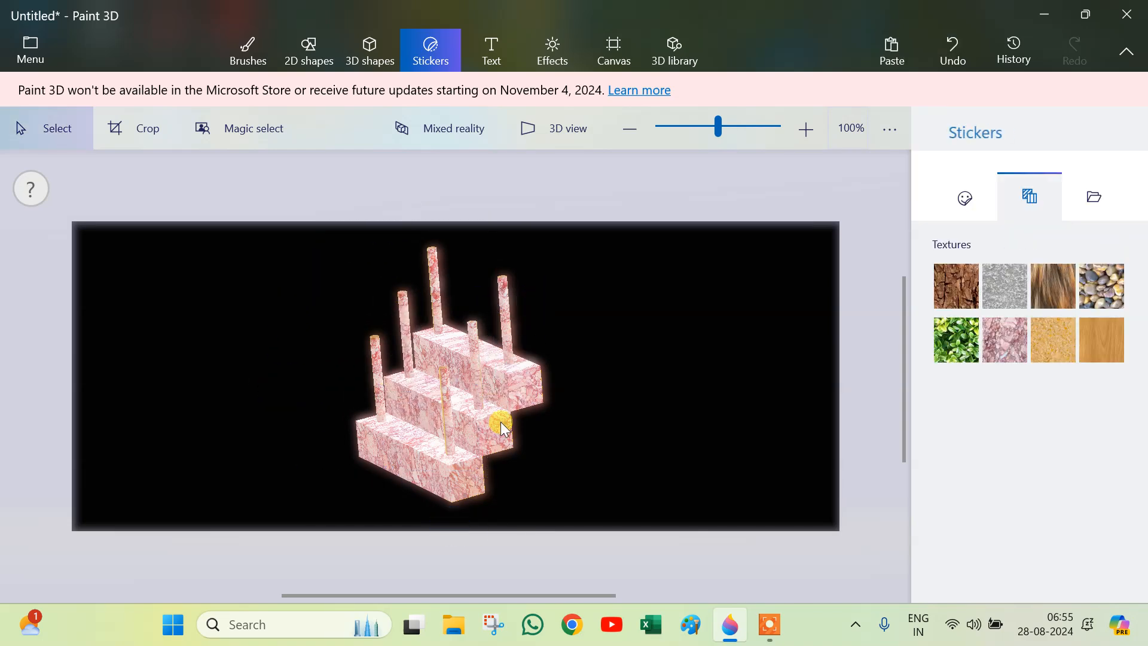
# Step: Select the marble staircase and rotate it to a new viewing angle
pyautogui.click(451, 468)
pyautogui.moveTo(452, 553); pyautogui.dragTo(808, 541)
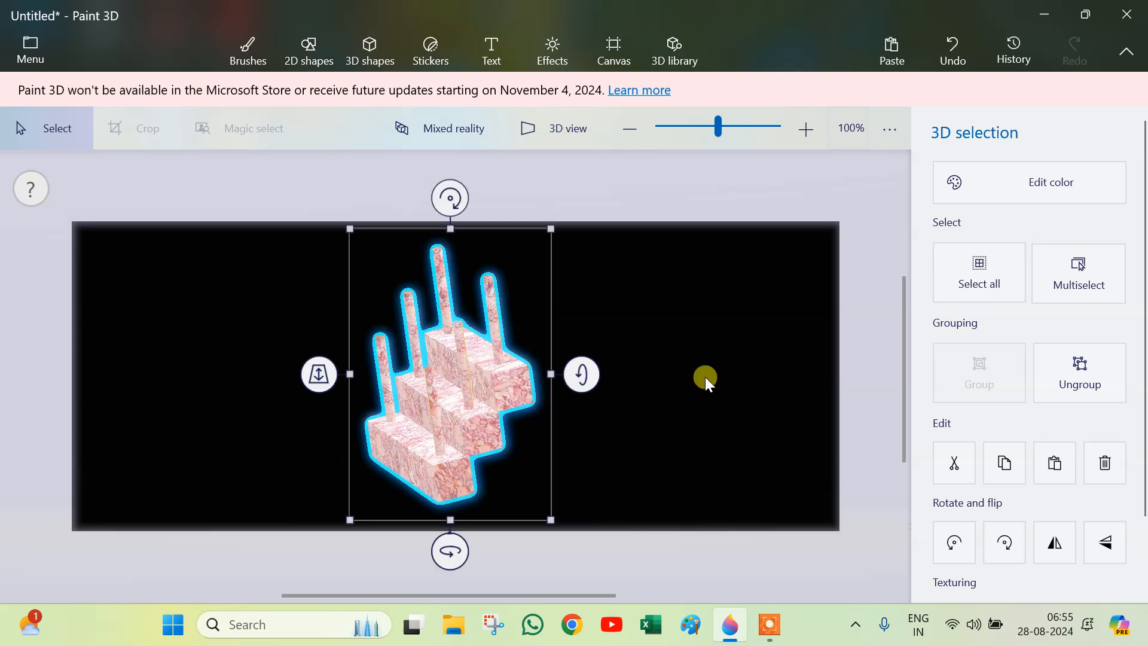
pyautogui.moveTo(582, 374); pyautogui.dragTo(655, 338)
pyautogui.scroll(2, 486, 366)
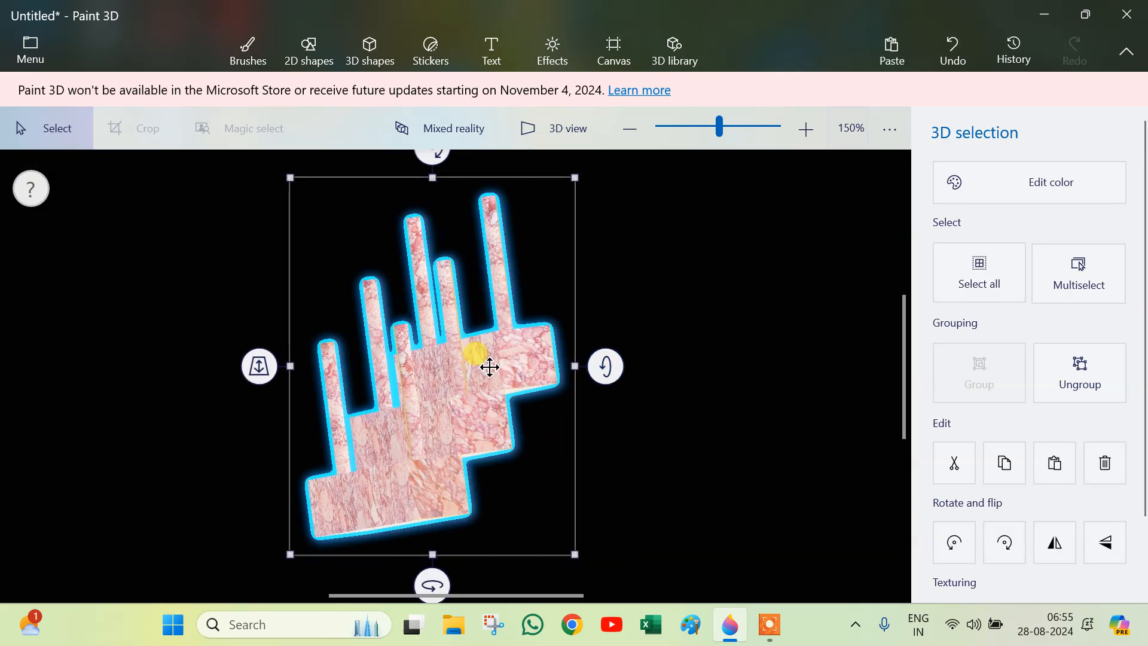
pyautogui.moveTo(592, 360); pyautogui.dragTo(607, 418)
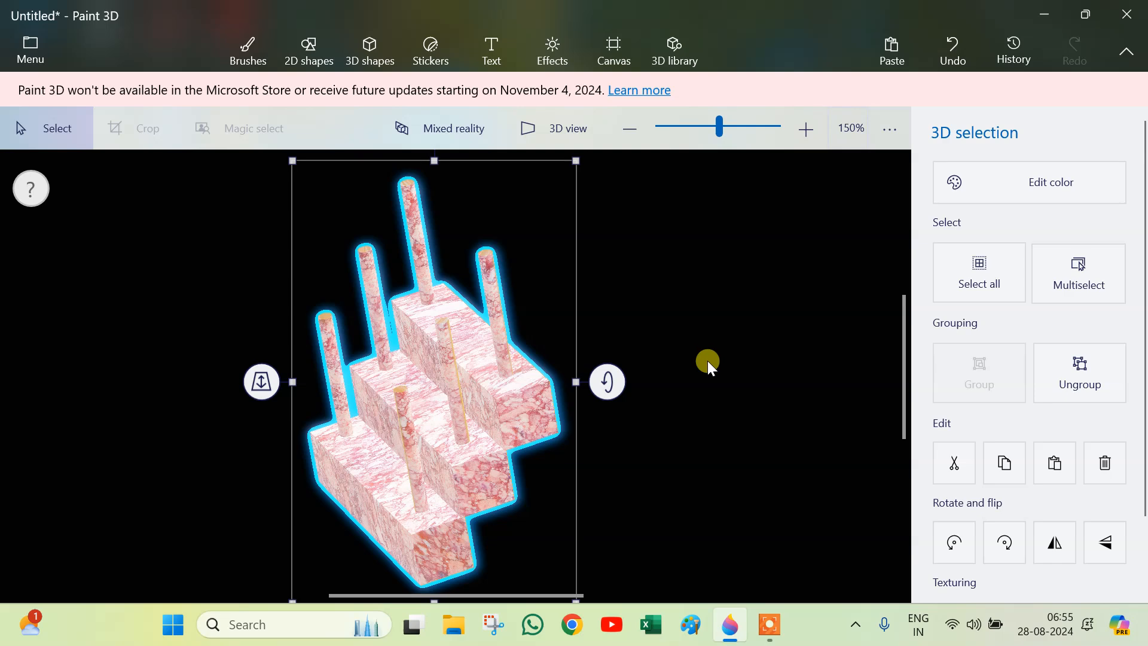
pyautogui.scroll(-1, 703, 366)
pyautogui.moveTo(479, 160); pyautogui.dragTo(549, 171)
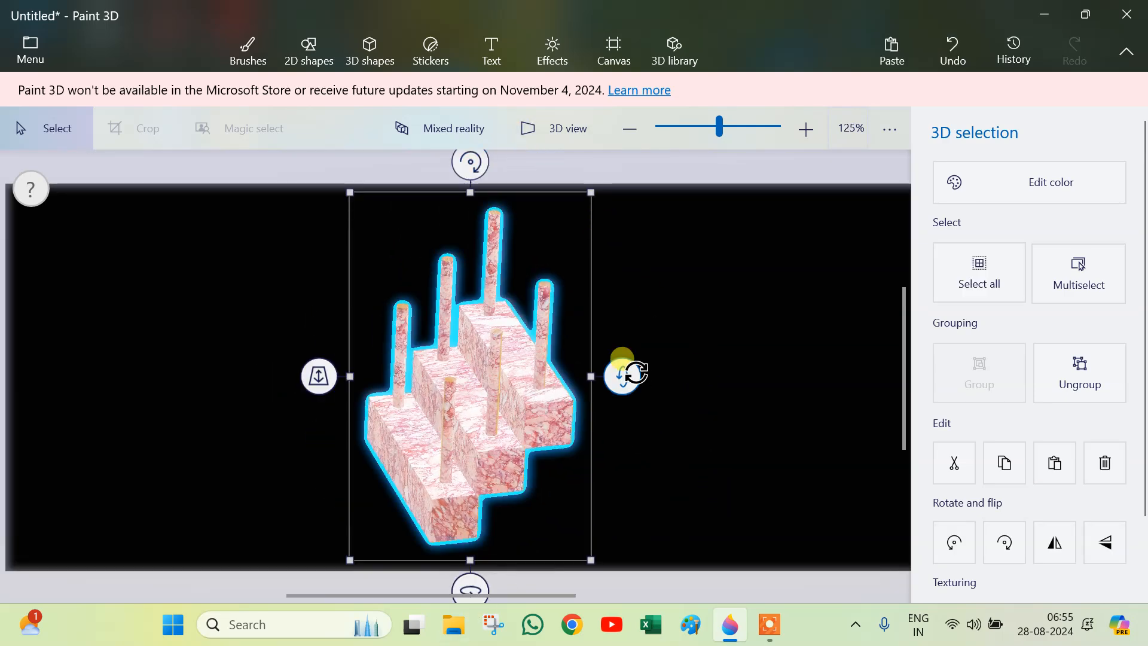
pyautogui.moveTo(622, 374); pyautogui.dragTo(623, 350)
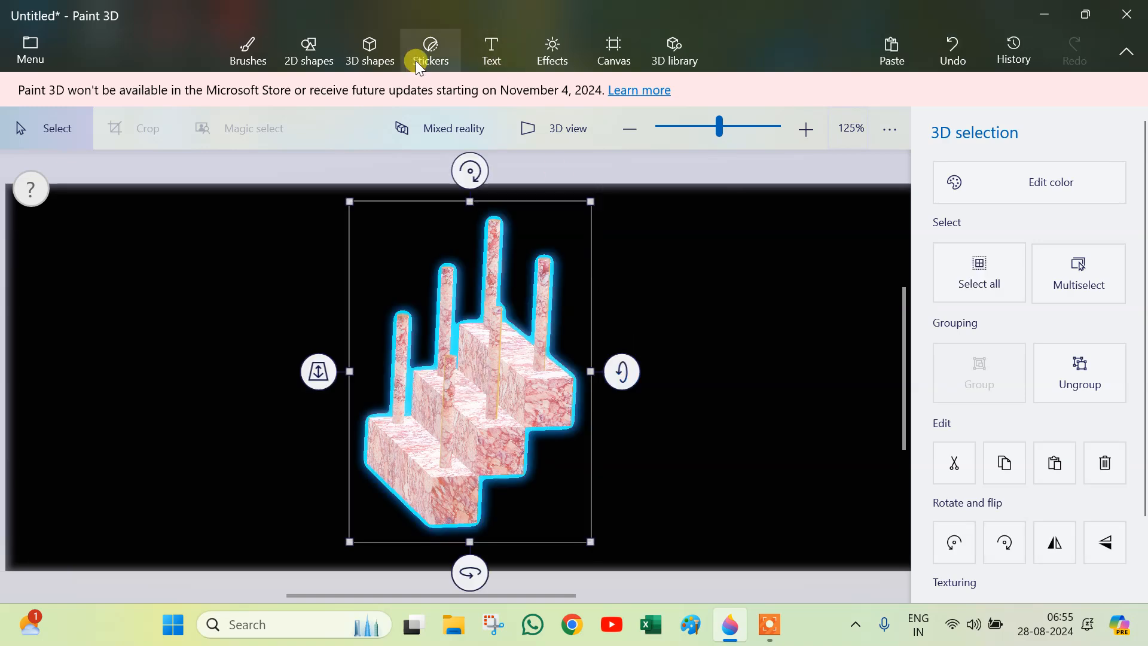
# Step: Apply the Candy effect filter to the scene after trying other filters
pyautogui.click(558, 52)
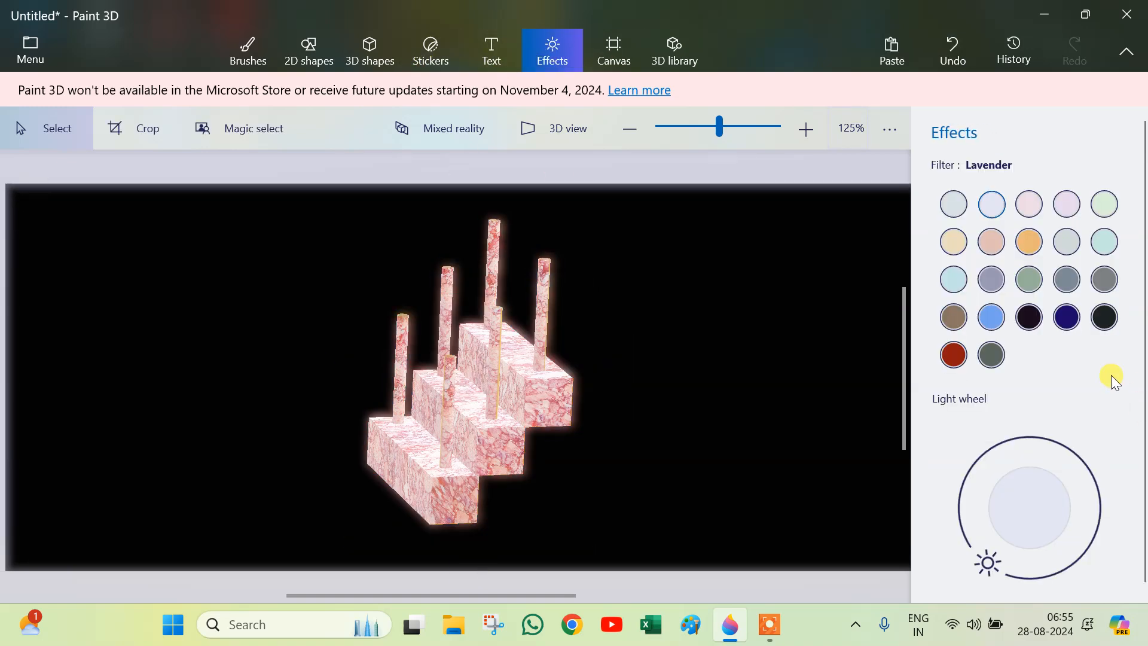
pyautogui.click(1025, 278)
pyautogui.click(1031, 316)
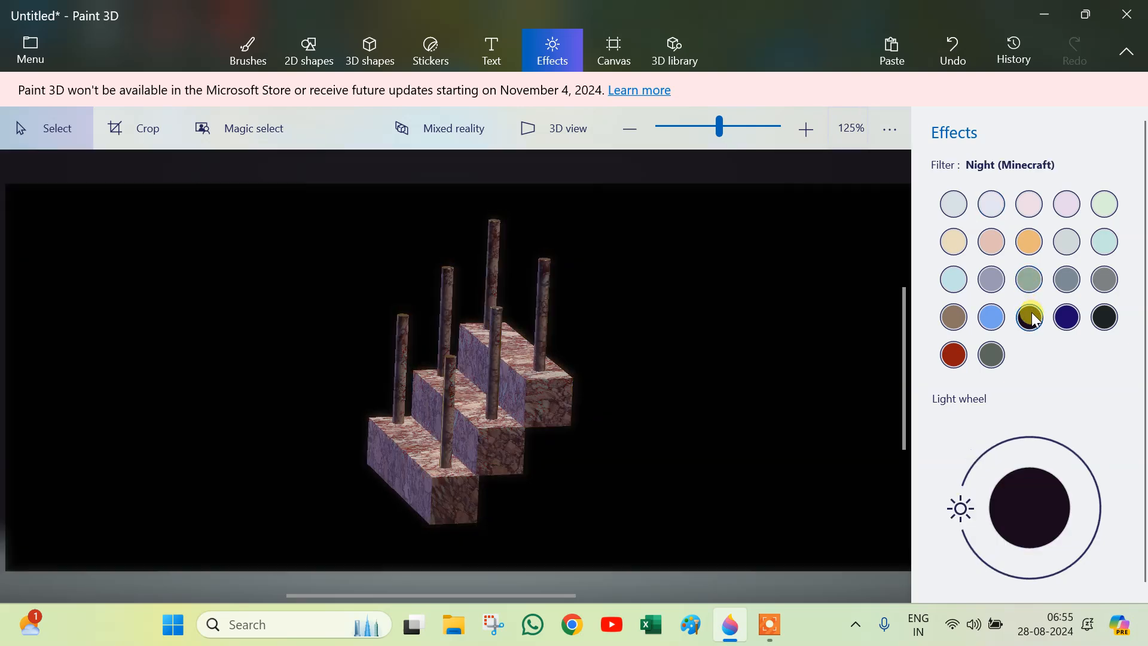
pyautogui.click(1028, 211)
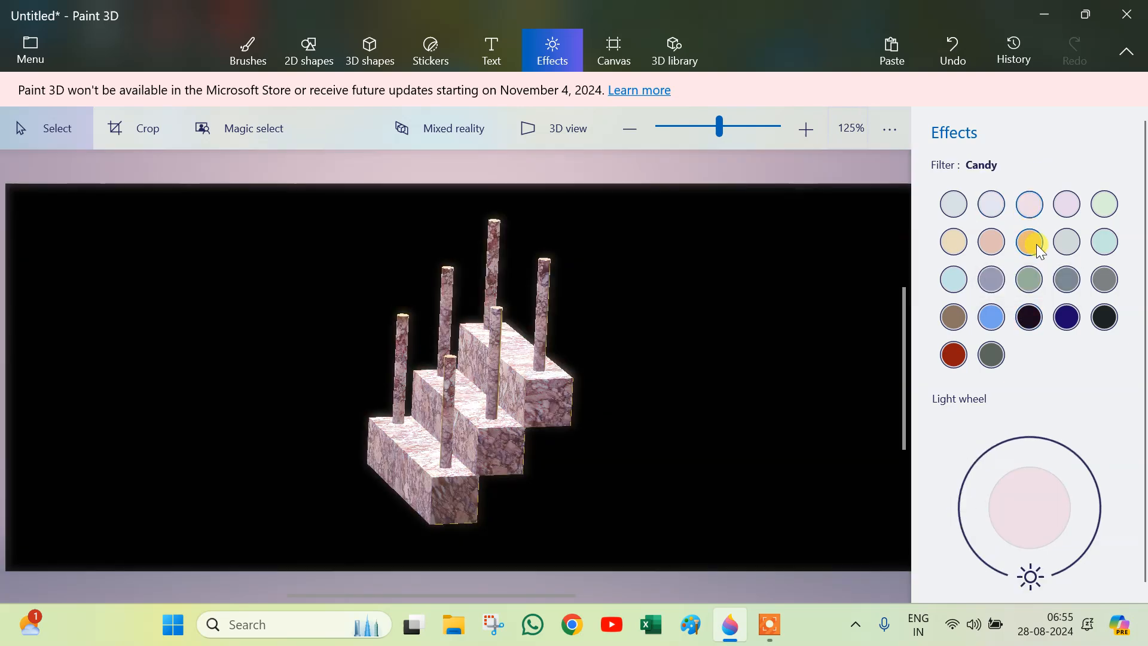
# Step: Select the marble staircase and rotate it to face the front
pyautogui.click(461, 436)
pyautogui.moveTo(627, 369); pyautogui.dragTo(502, 446)
pyautogui.moveTo(461, 536); pyautogui.dragTo(478, 546)
pyautogui.moveTo(487, 182)
pyautogui.mouseDown()
pyautogui.moveTo(472, 178)
pyautogui.moveTo(483, 193)
pyautogui.mouseUp()
pyautogui.moveTo(476, 550); pyautogui.dragTo(493, 600)
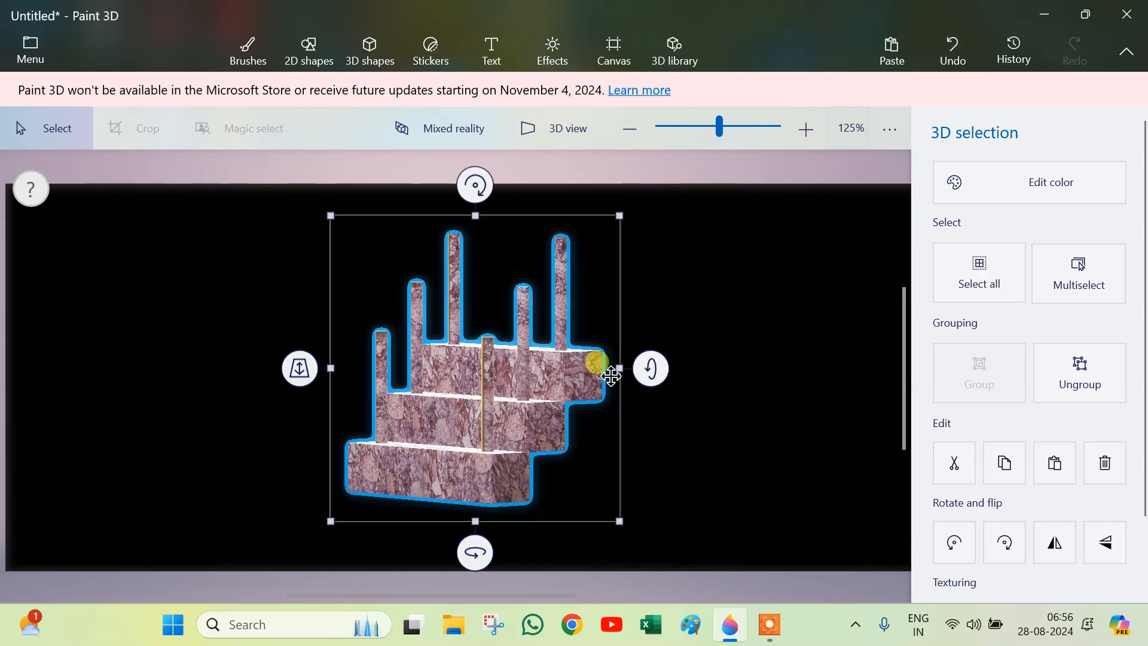
pyautogui.moveTo(476, 554); pyautogui.dragTo(505, 575)
# Step: Inspect the staircase and canvas from different angles in 3D view, then return to the flat view
pyautogui.click(550, 137)
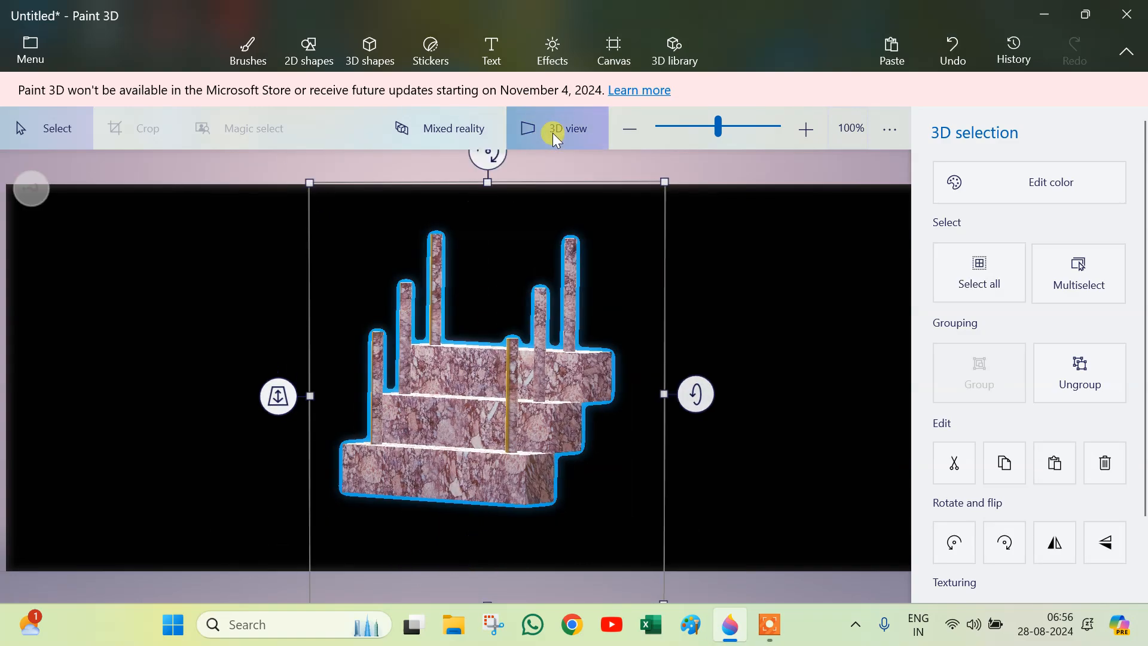
pyautogui.moveTo(331, 456); pyautogui.dragTo(399, 375)
pyautogui.moveTo(311, 436); pyautogui.dragTo(293, 455)
pyautogui.moveTo(357, 487); pyautogui.dragTo(356, 538)
pyautogui.click(563, 123)
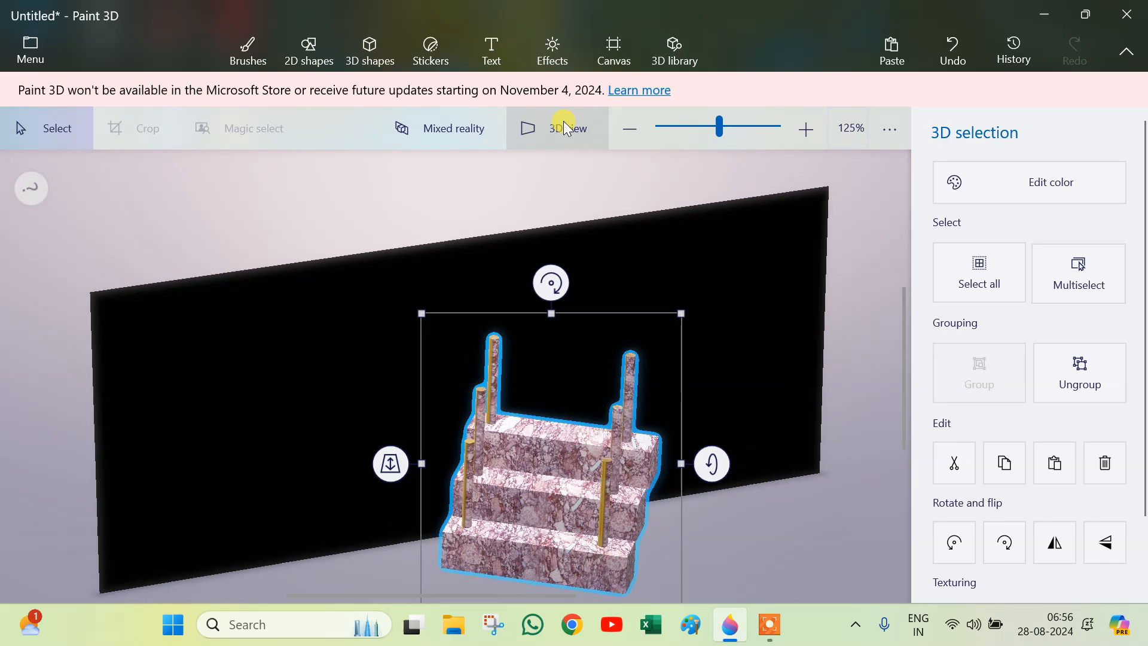
# Step: Select the staircase and delete it from the canvas
pyautogui.moveTo(513, 411); pyautogui.dragTo(560, 438)
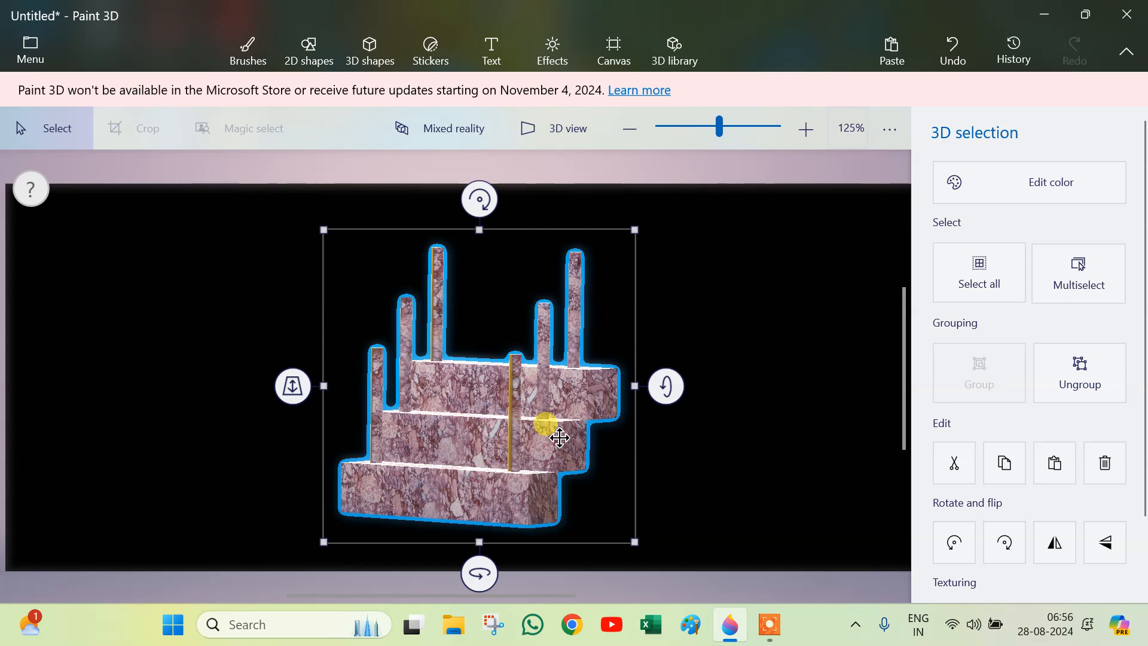
pyautogui.press('Delete')
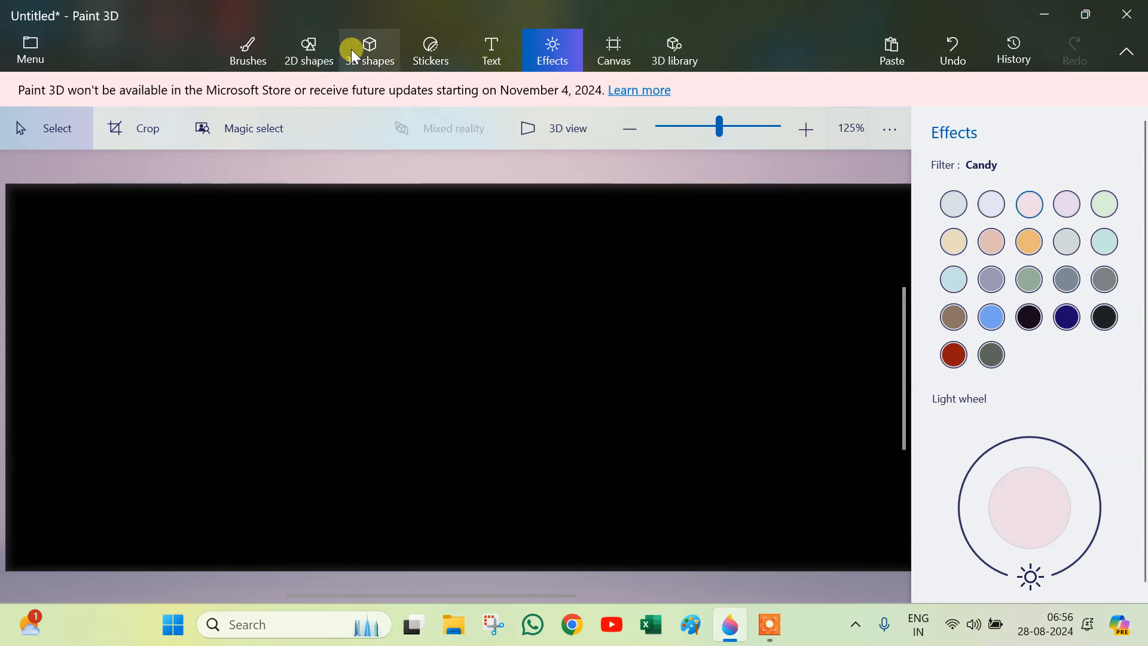
# Step: Resize the canvas to about 772 by 705 px by its handles
pyautogui.click(625, 54)
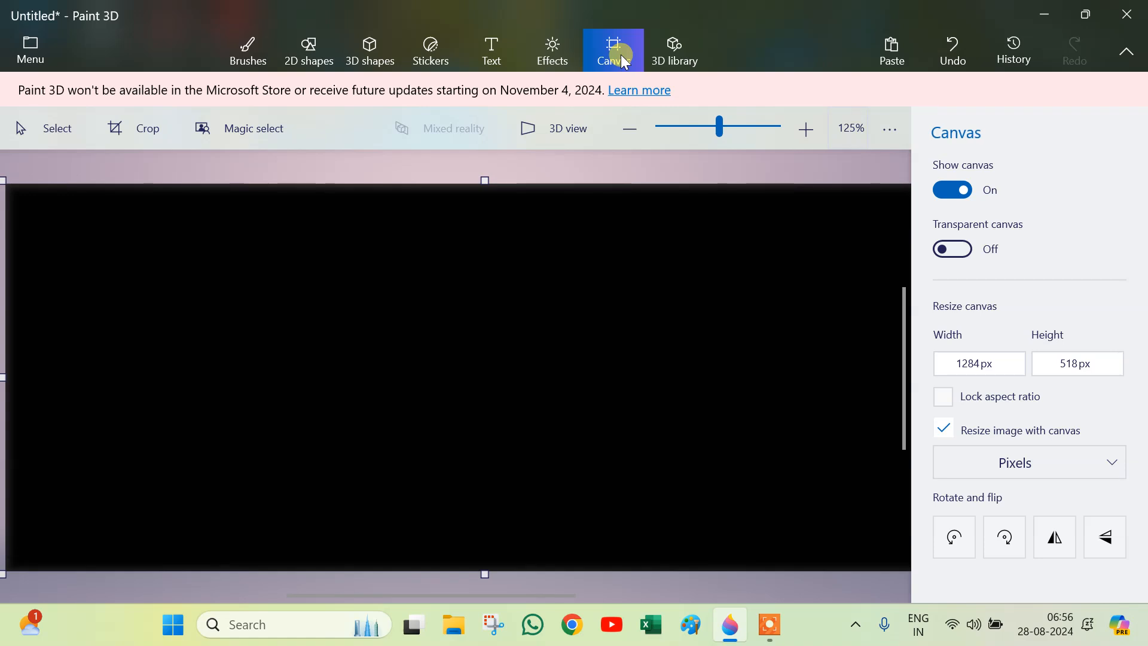
pyautogui.keyDown('ctrl'); pyautogui.scroll(-3, 481, 407); pyautogui.keyUp('ctrl')
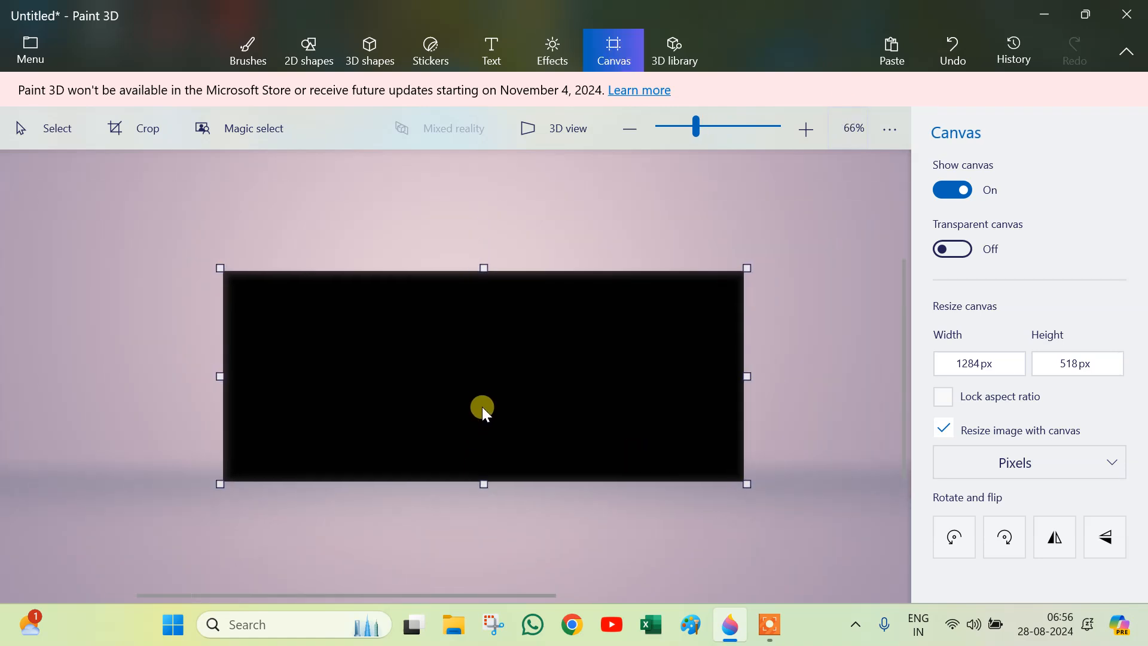
pyautogui.moveTo(739, 374); pyautogui.dragTo(652, 382)
pyautogui.moveTo(483, 482)
pyautogui.mouseDown()
pyautogui.moveTo(449, 469)
pyautogui.moveTo(453, 405)
pyautogui.moveTo(477, 489)
pyautogui.mouseUp()
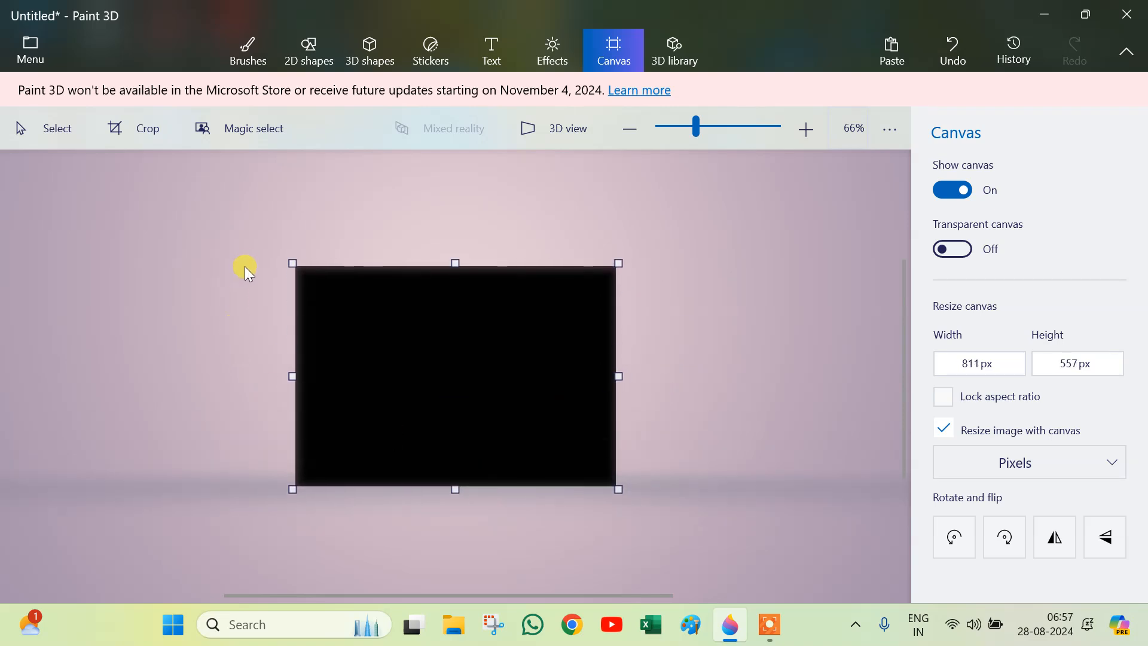
pyautogui.moveTo(297, 265); pyautogui.dragTo(276, 226)
pyautogui.moveTo(277, 381); pyautogui.dragTo(299, 385)
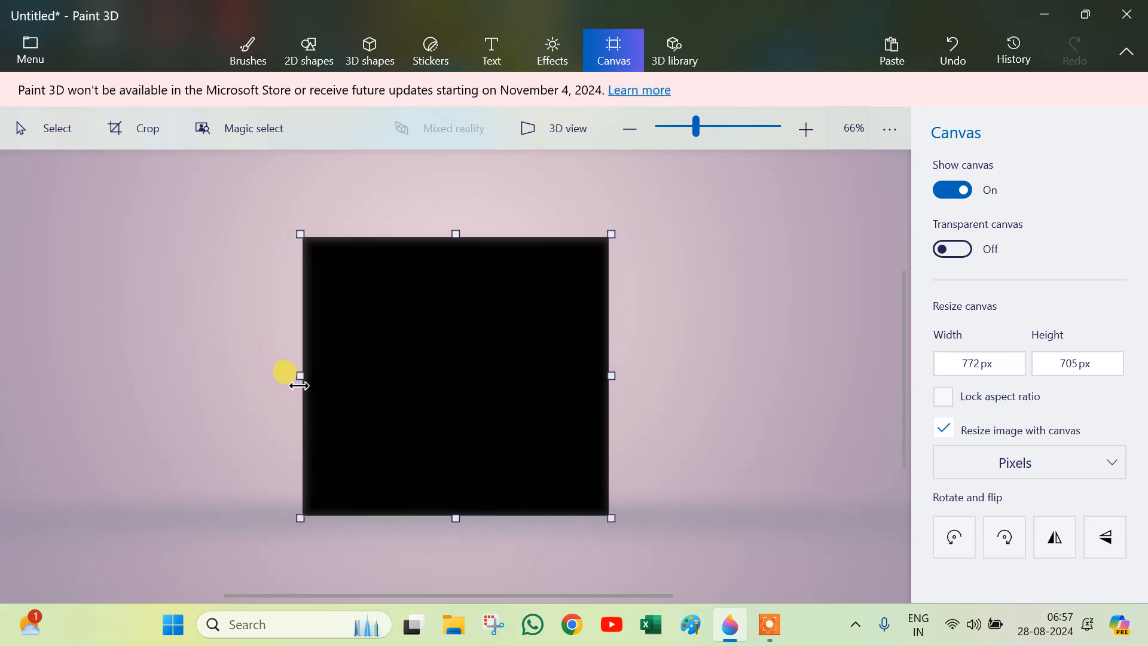
# Step: Fill the canvas with Matte paint, first in white and then in grey
pyautogui.click(250, 60)
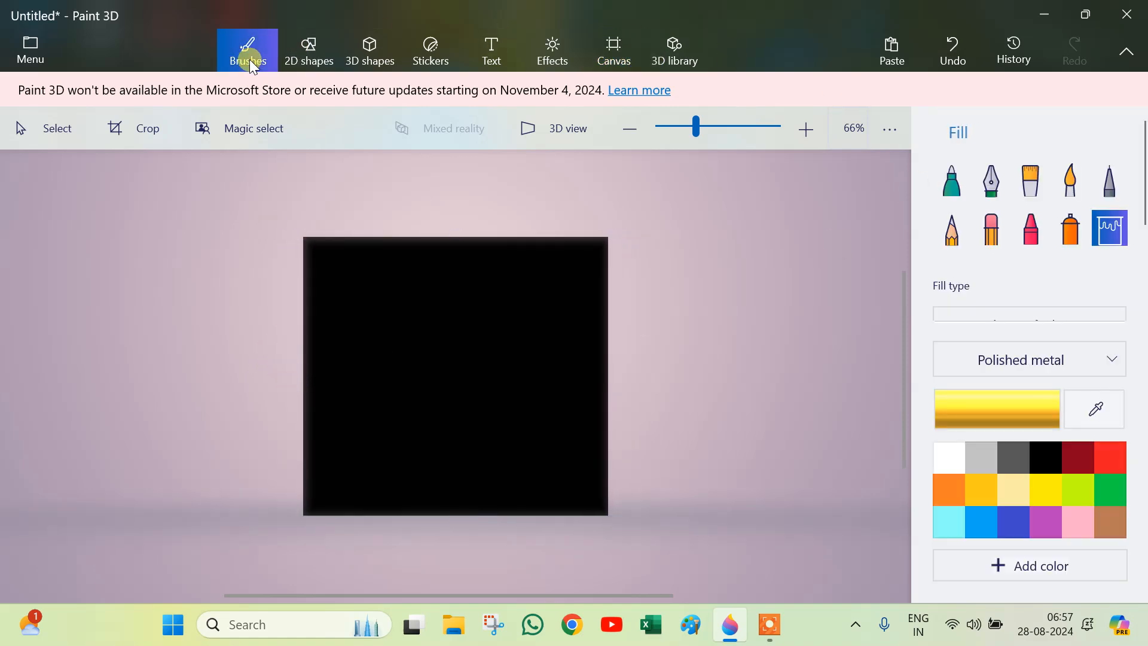
pyautogui.click(949, 455)
pyautogui.click(1056, 365)
pyautogui.click(1040, 258)
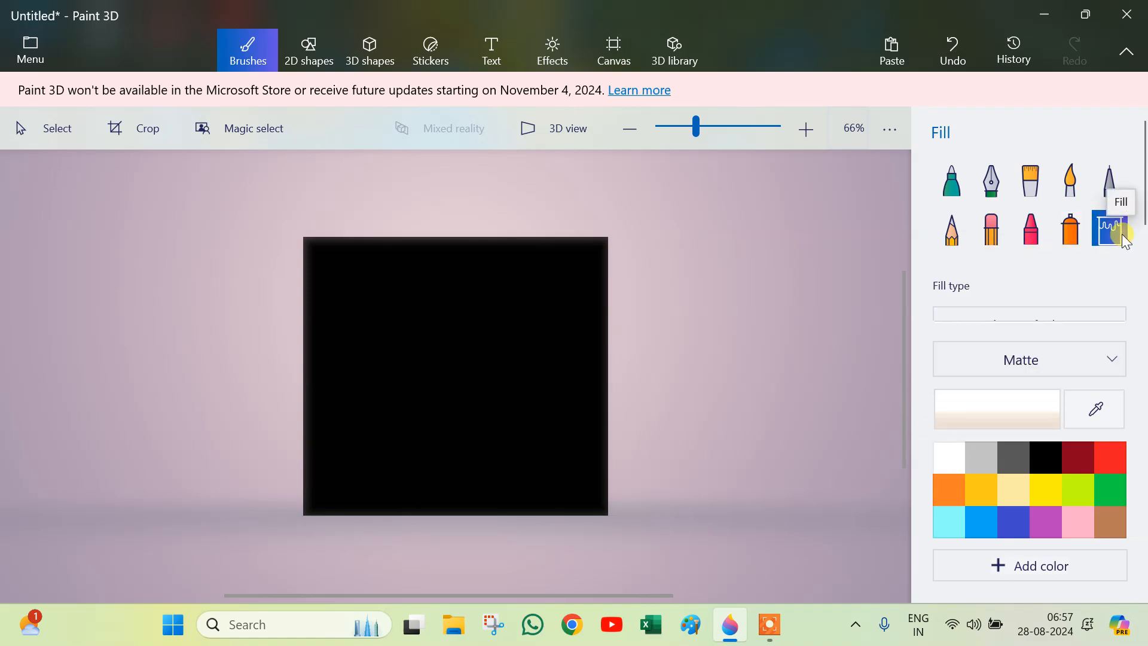
pyautogui.click(477, 321)
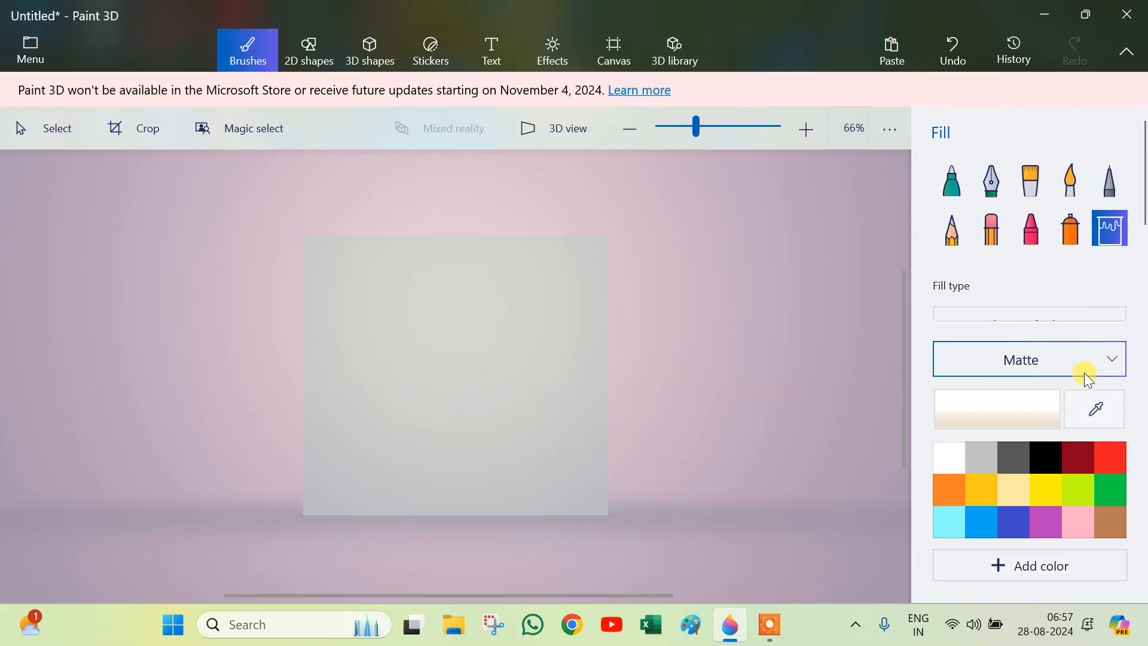
pyautogui.click(979, 458)
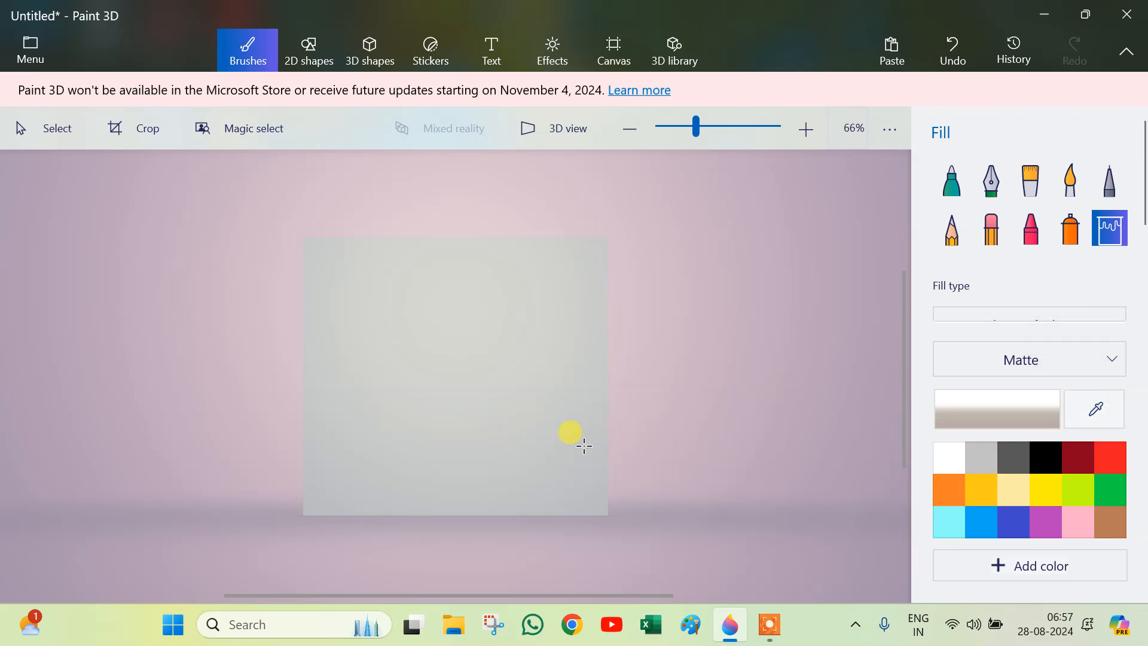
pyautogui.click(561, 426)
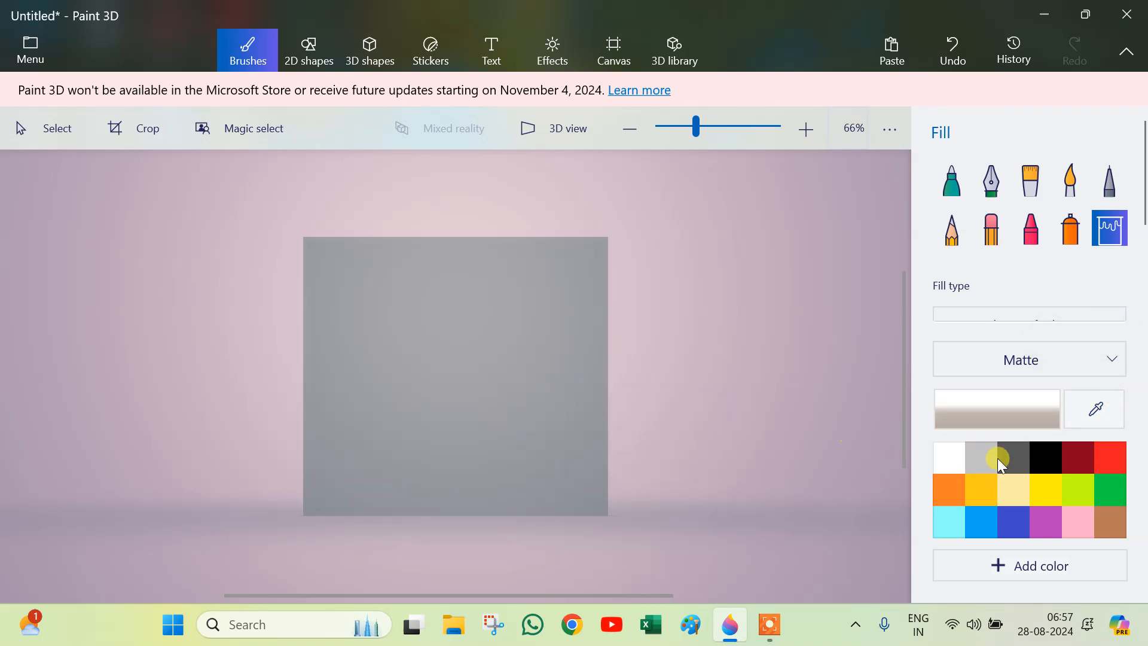
# Step: Fill the canvas with pale yellow Matte paint
pyautogui.click(1028, 496)
pyautogui.click(544, 395)
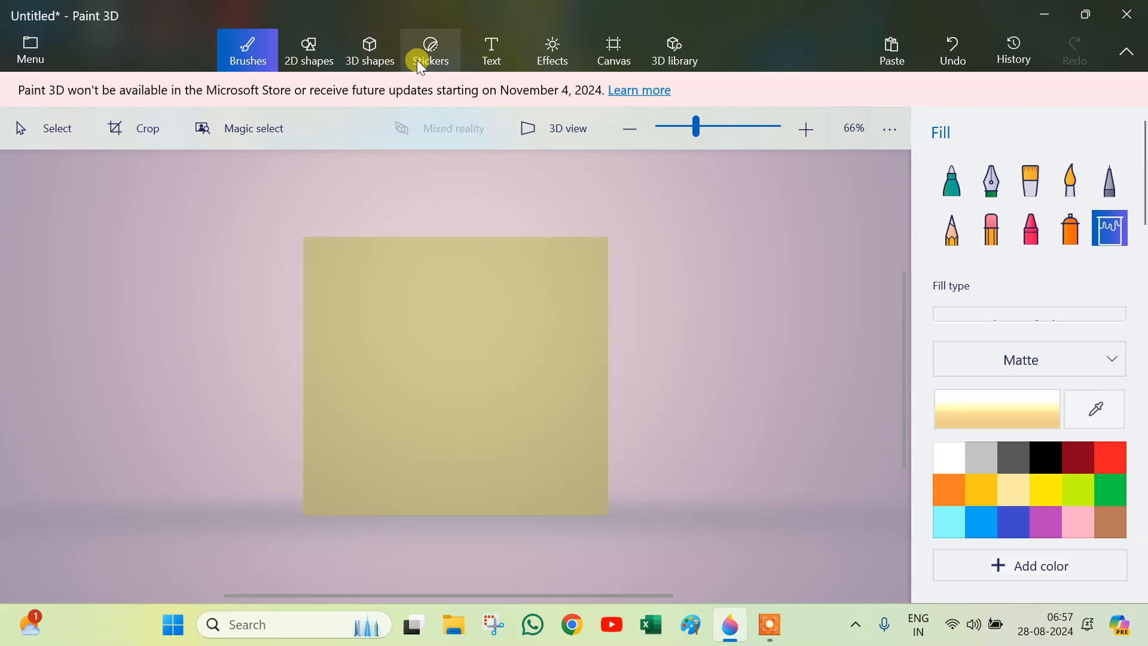
# Step: Resize the canvas to about 1460 by 796 px by its handles
pyautogui.click(493, 58)
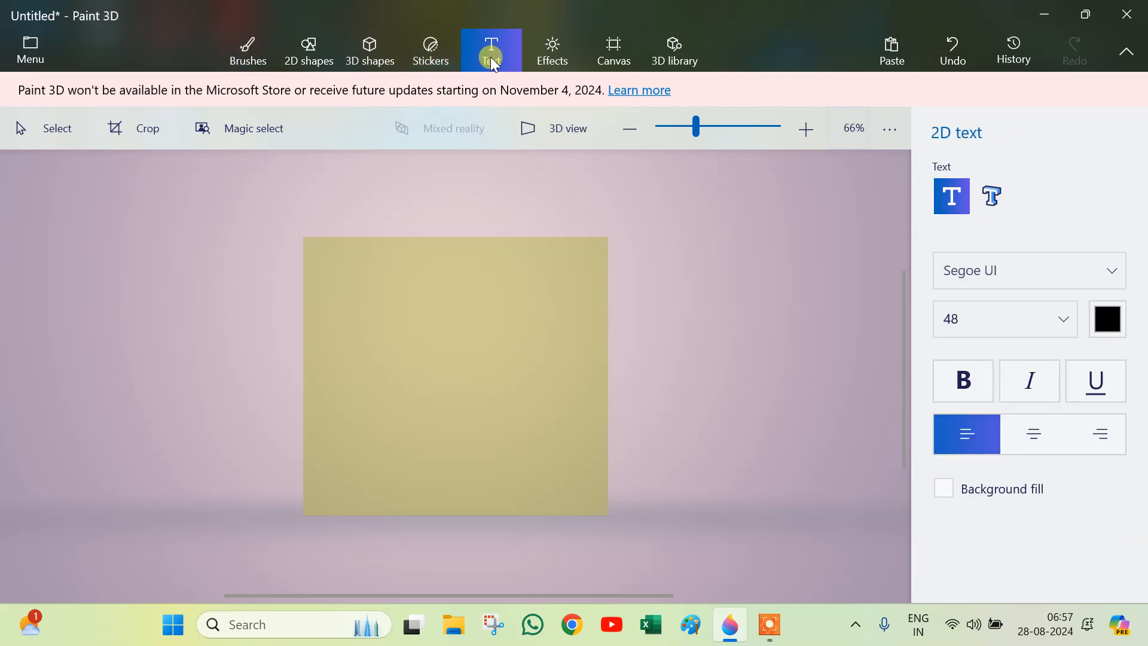
pyautogui.click(603, 63)
pyautogui.moveTo(610, 375); pyautogui.dragTo(753, 380)
pyautogui.moveTo(458, 238)
pyautogui.mouseDown()
pyautogui.moveTo(464, 207)
pyautogui.moveTo(469, 219)
pyautogui.mouseUp()
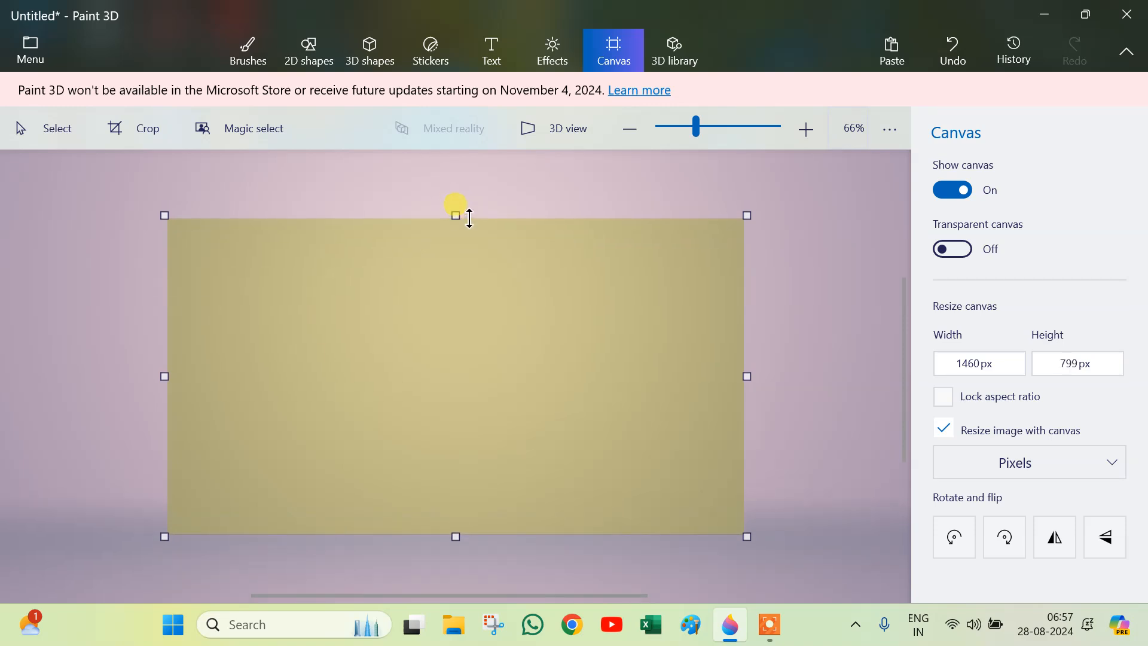
# Step: Add 2D text reading JAIPUR near the canvas's upper left
pyautogui.click(492, 55)
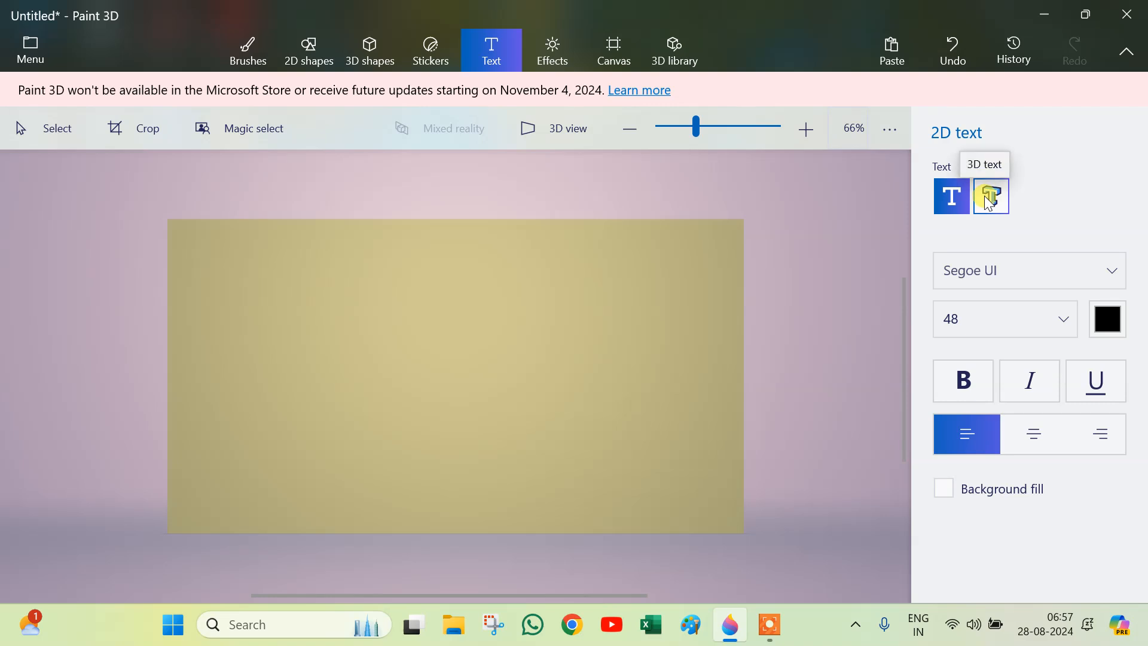
pyautogui.click(247, 284)
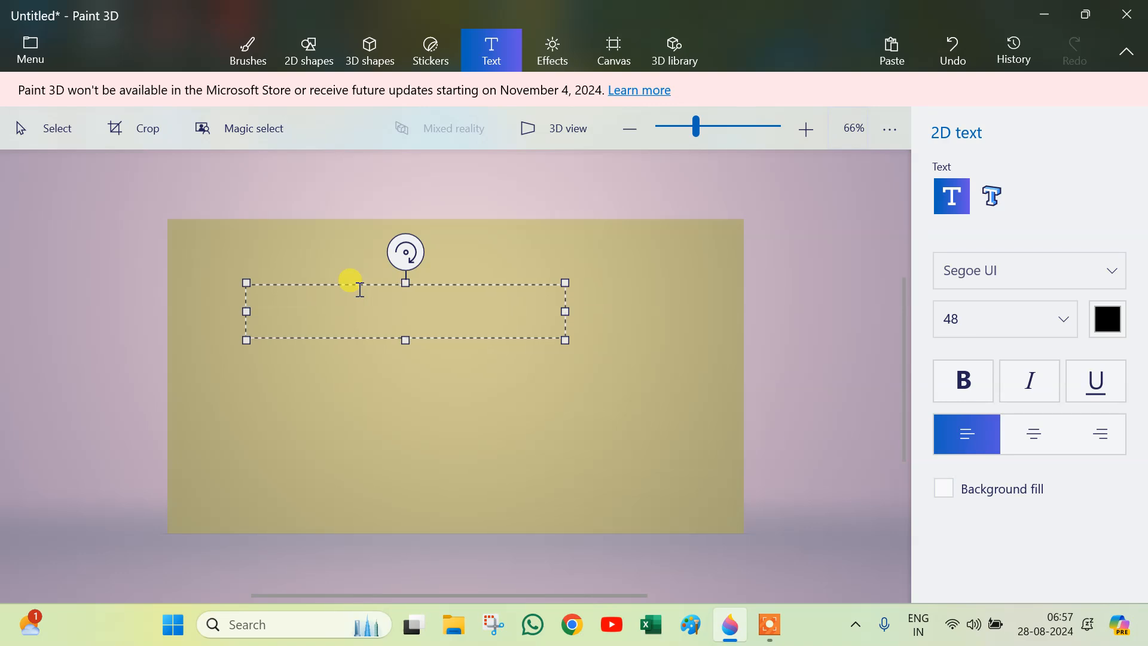
pyautogui.write('JAIP')
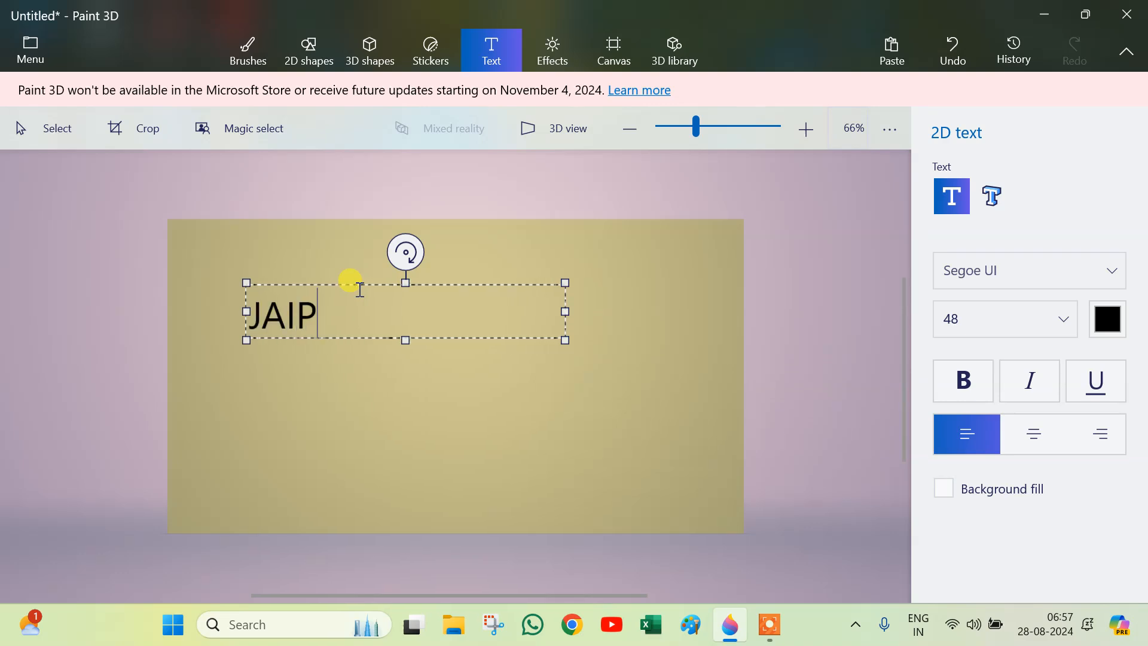
pyautogui.write('UR')
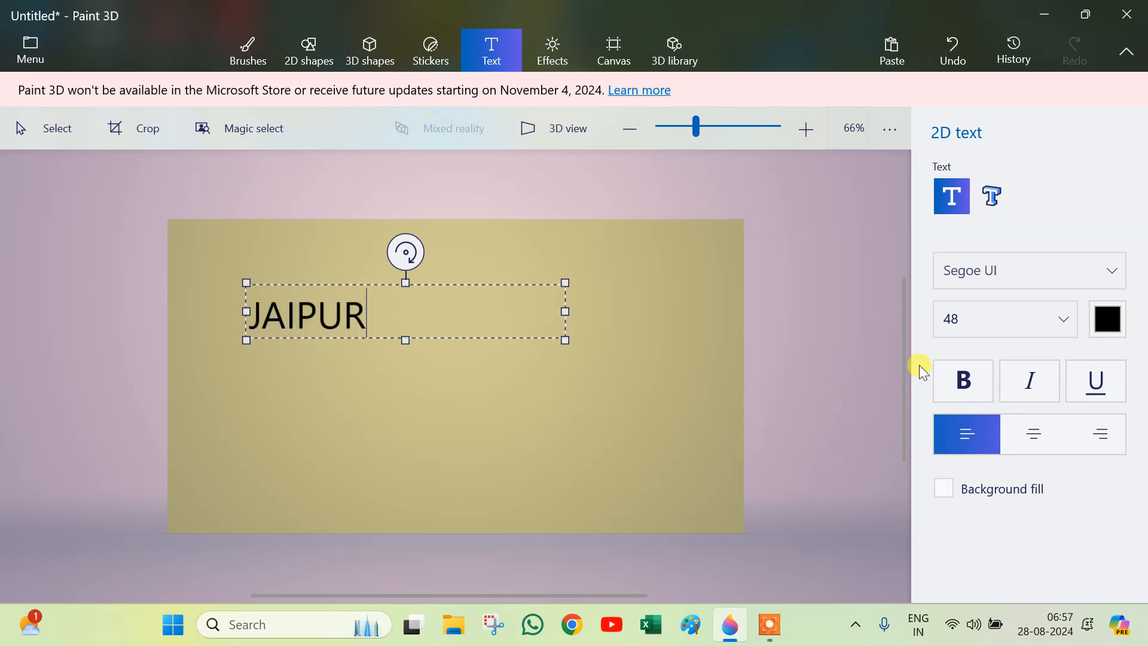
# Step: Set the JAIPUR text's font to Serpentine-Bold, narrow its text box, and commit it
pyautogui.hotkey('ctrl', 'a')
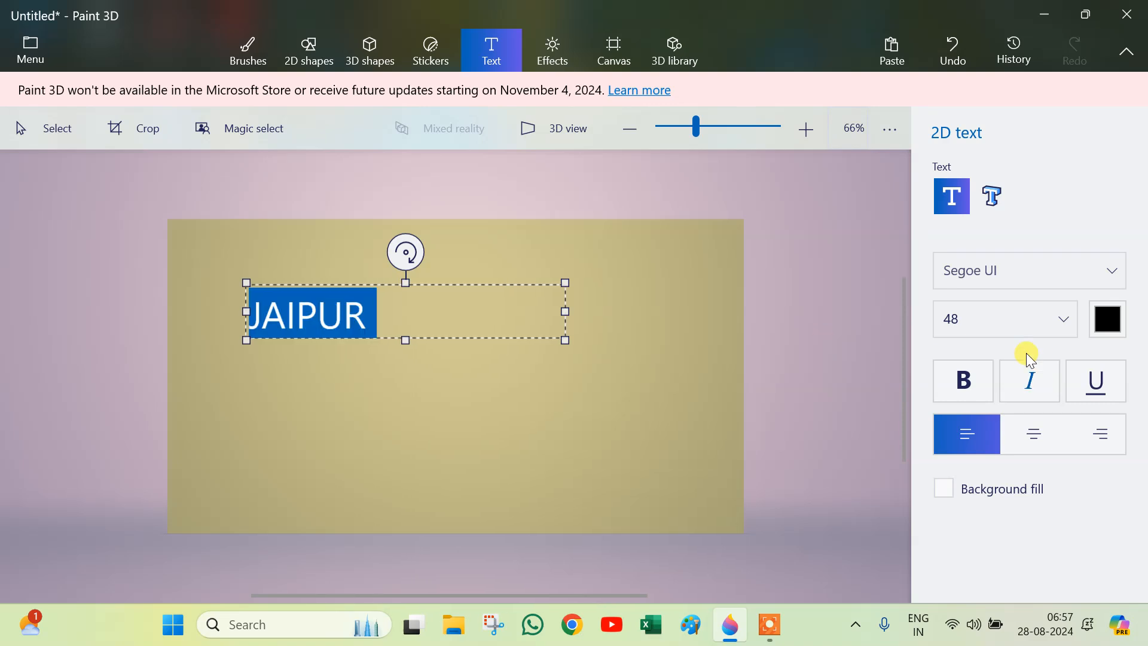
pyautogui.click(1098, 276)
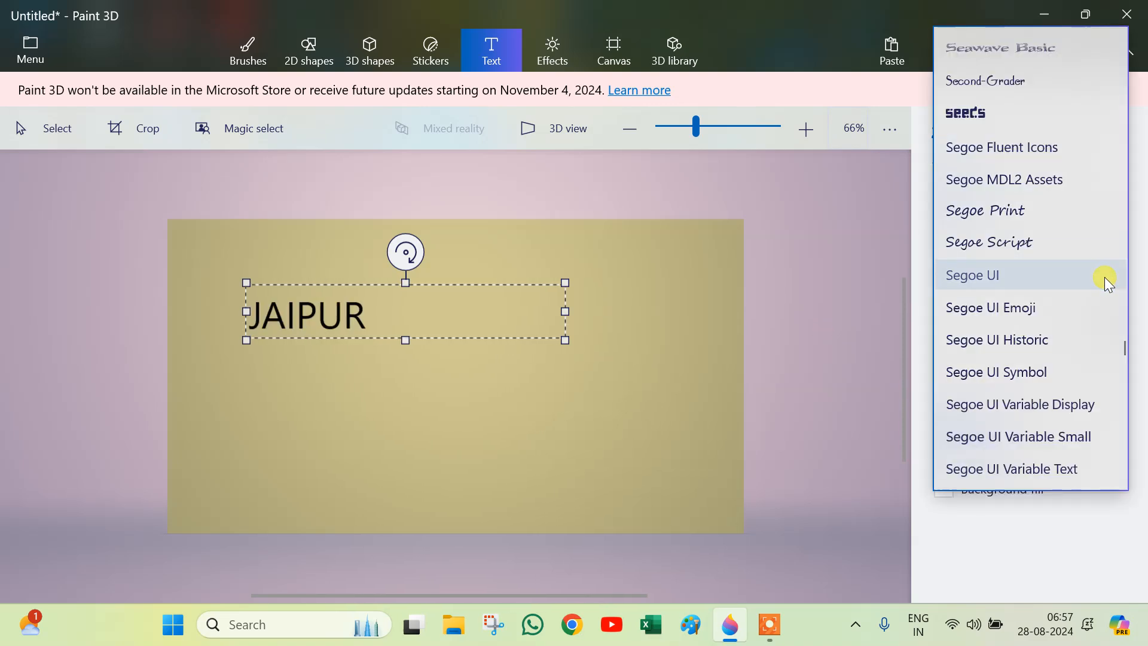
pyautogui.scroll(-5, 1042, 206)
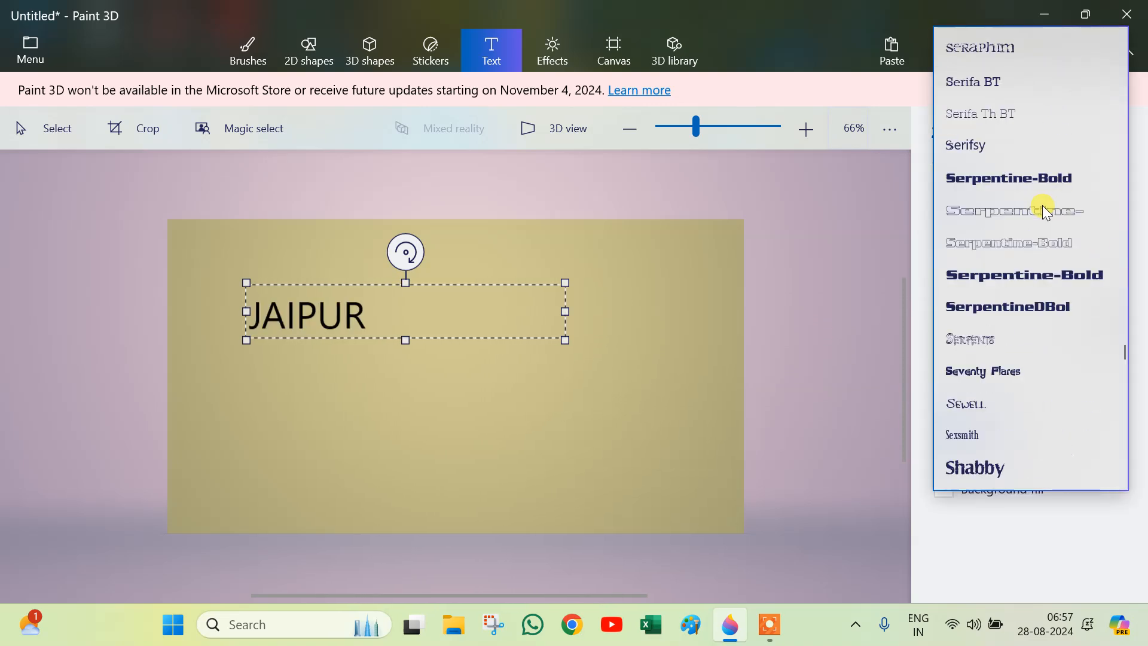
pyautogui.scroll(2, 1042, 206)
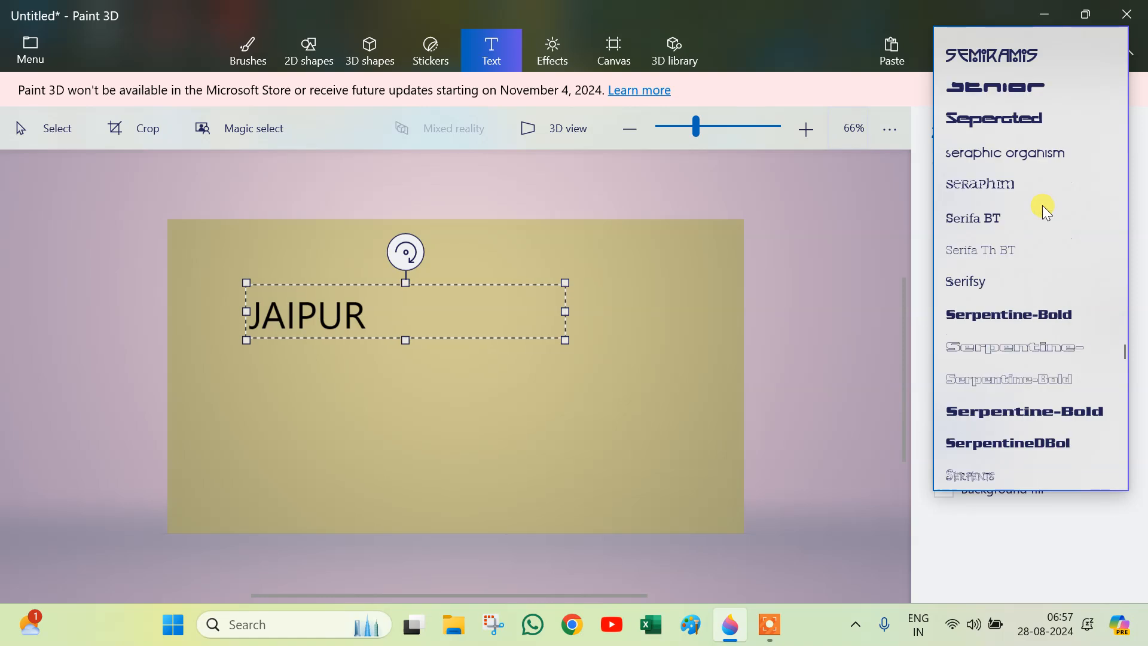
pyautogui.click(1045, 315)
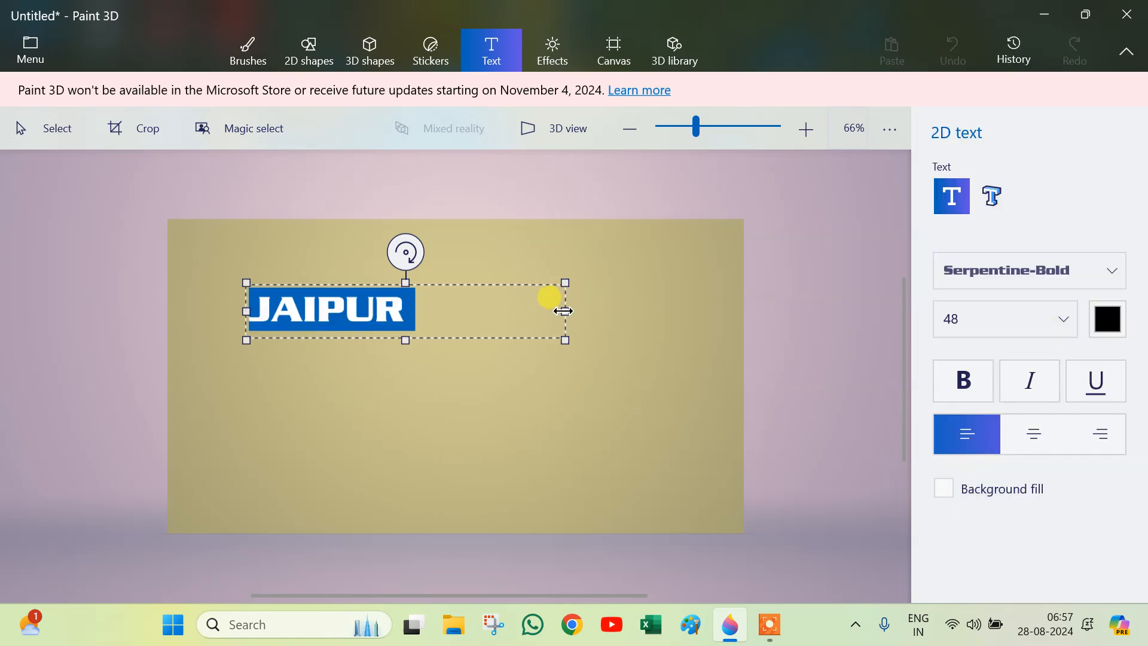
pyautogui.moveTo(566, 310); pyautogui.dragTo(439, 320)
pyautogui.click(533, 344)
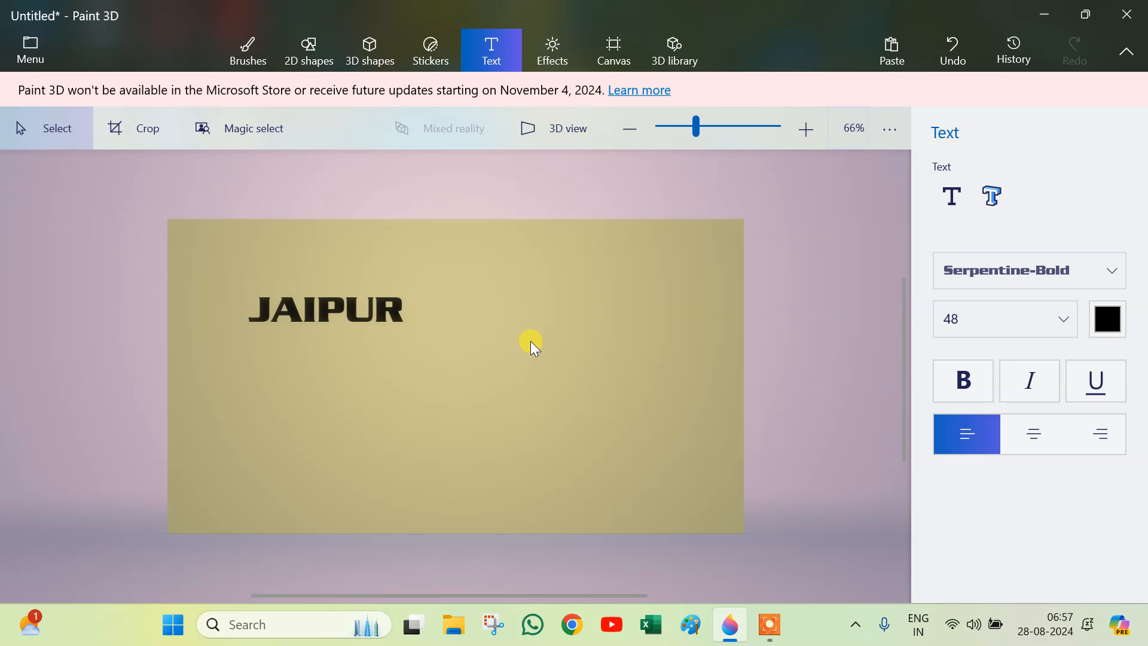
# Step: Try moving the JAIPUR text to the right, then undo the move
pyautogui.moveTo(240, 277); pyautogui.dragTo(460, 361)
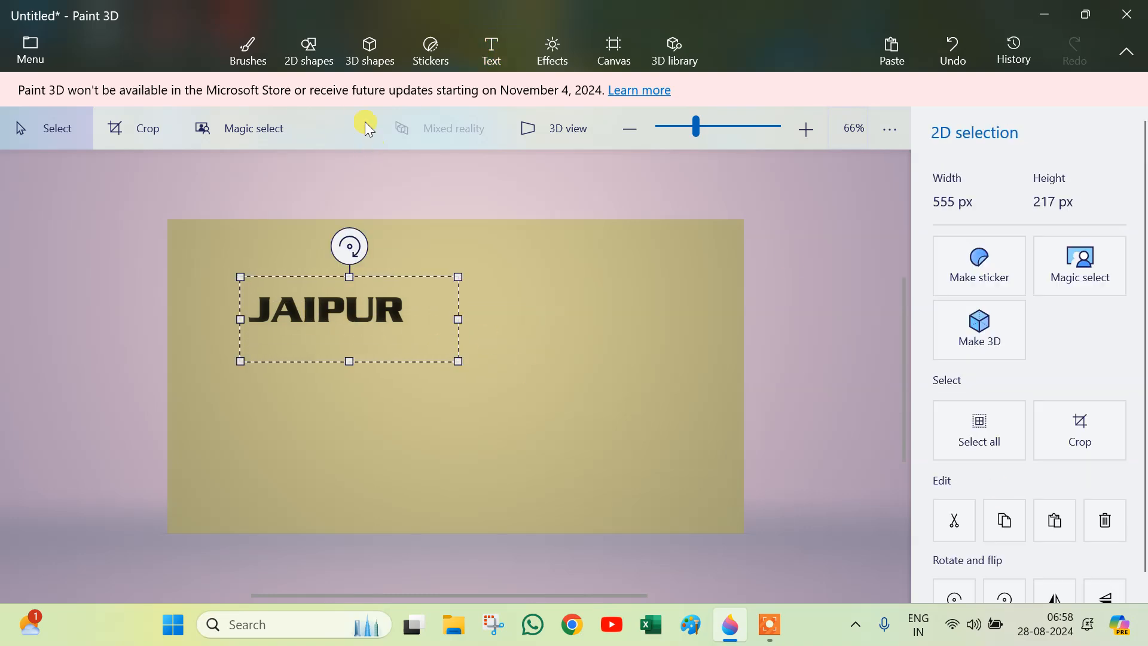
pyautogui.click(314, 57)
pyautogui.moveTo(245, 257); pyautogui.dragTo(453, 347)
pyautogui.moveTo(367, 291); pyautogui.dragTo(528, 318)
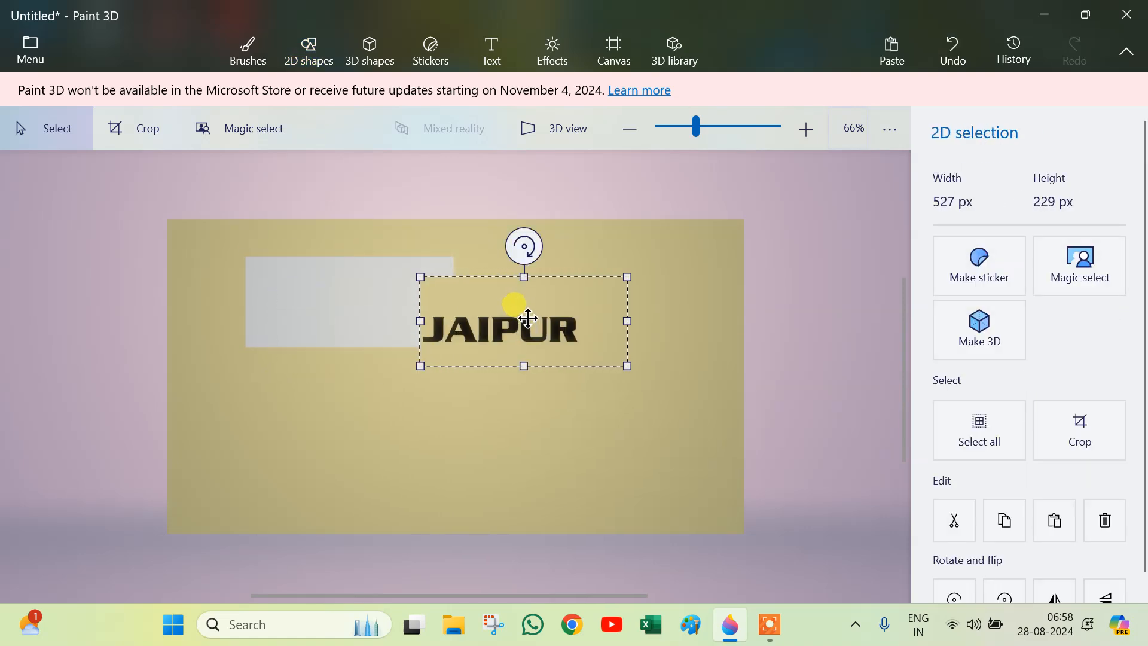
pyautogui.hotkey('ctrl', 'z')
# Step: Add 3D text reading JAIPUR below the 2D JAIPUR text
pyautogui.click(370, 48)
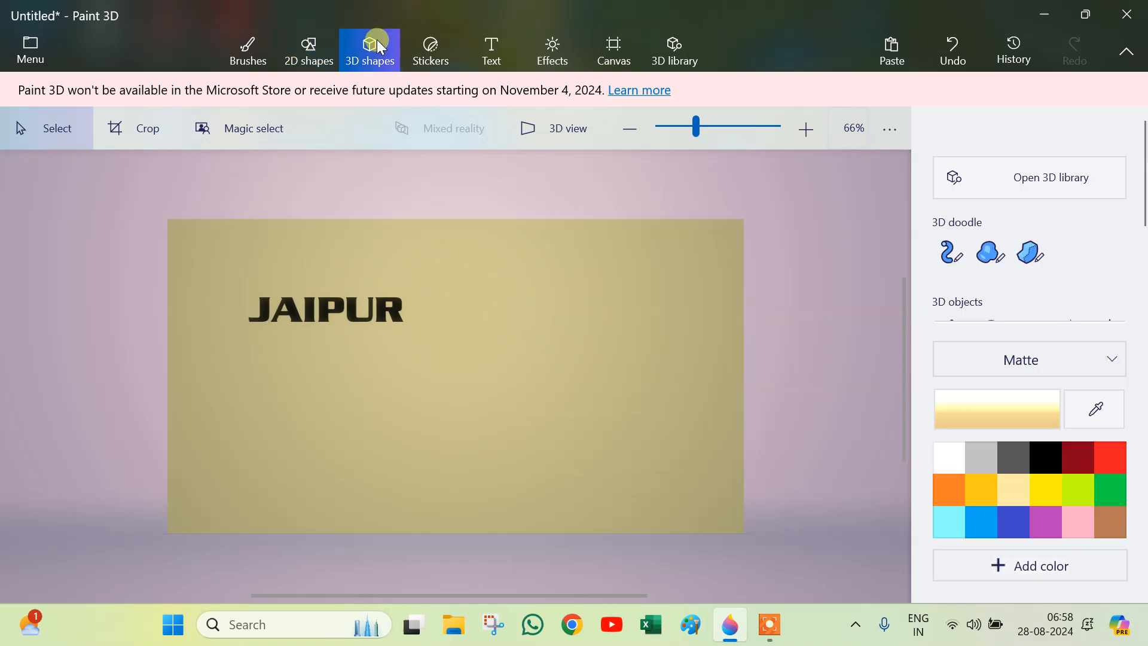
pyautogui.click(501, 54)
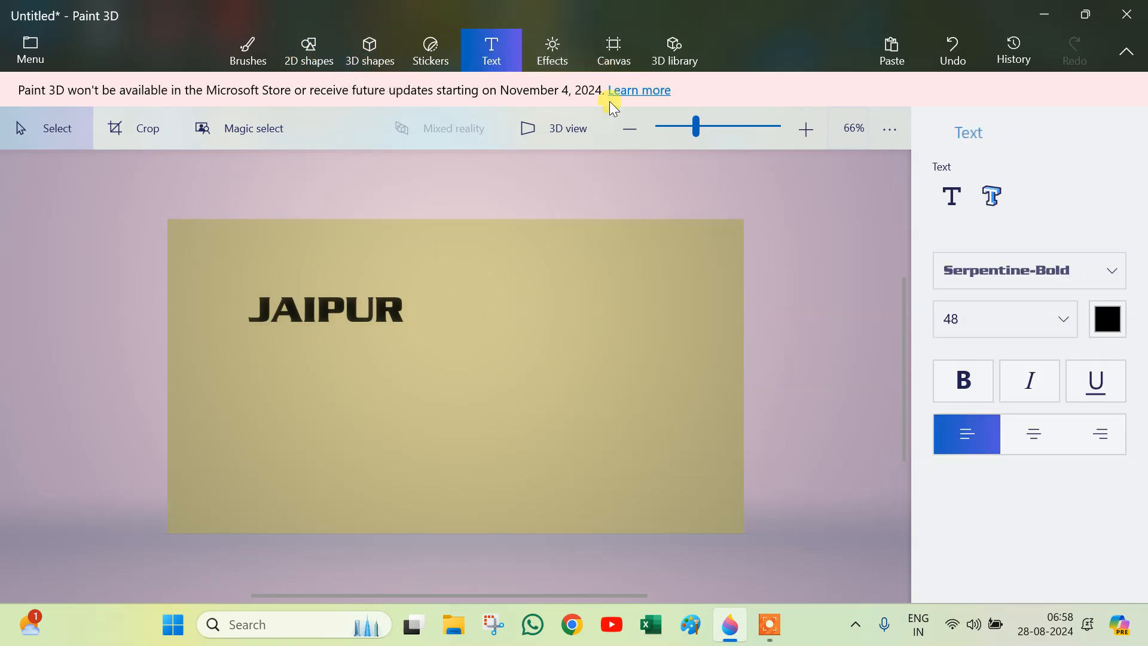
pyautogui.click(993, 205)
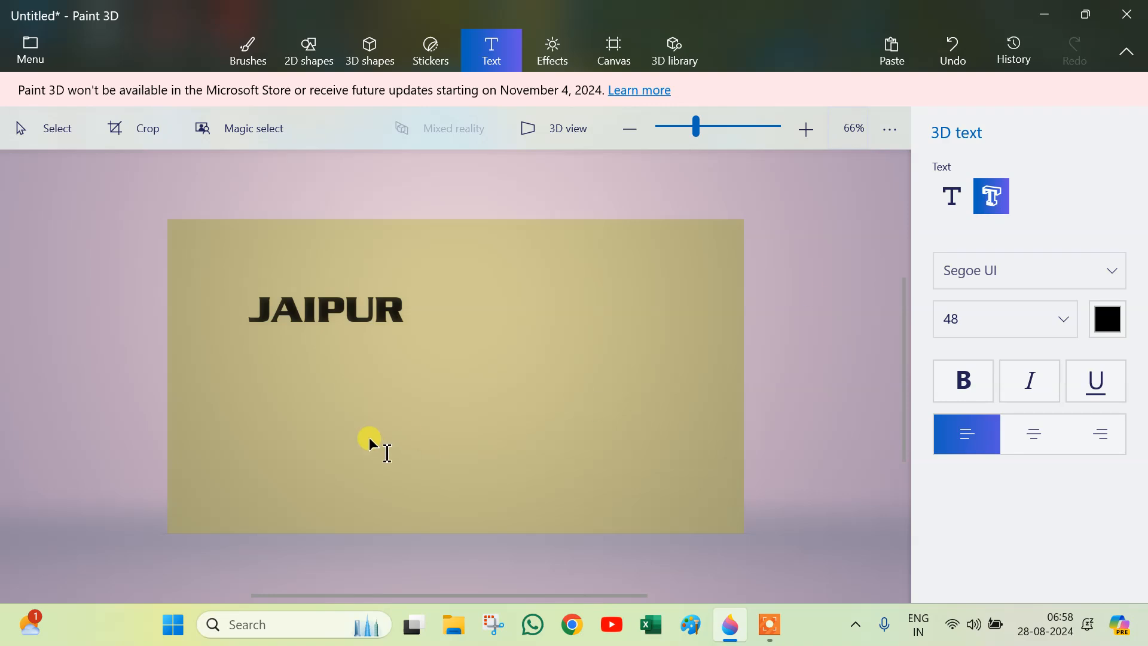
pyautogui.click(324, 376)
pyautogui.write('J')
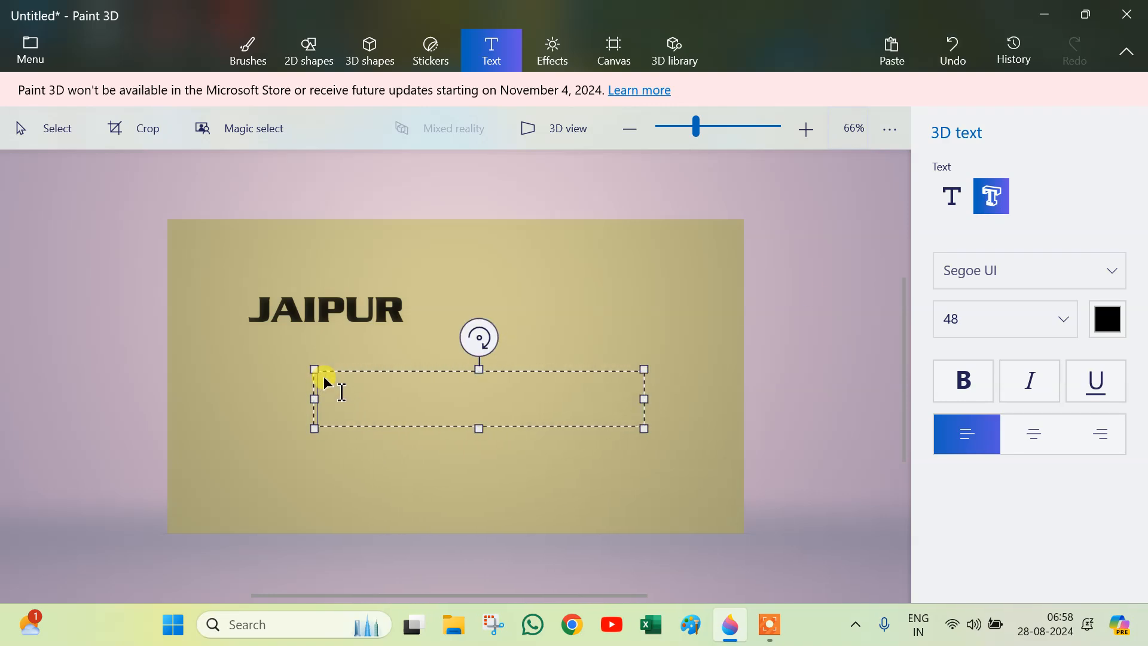
pyautogui.write('AIPUR')
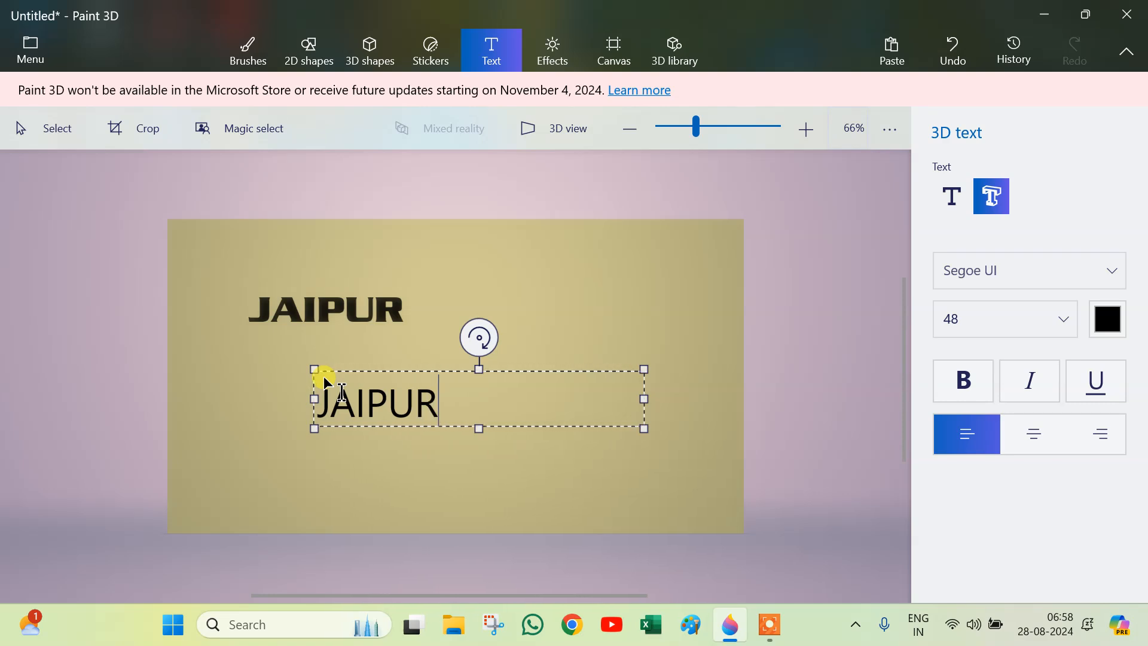
# Step: Set the 3D text's font to Serpentine-Bold and narrow its text box
pyautogui.hotkey('ctrl', 'a')
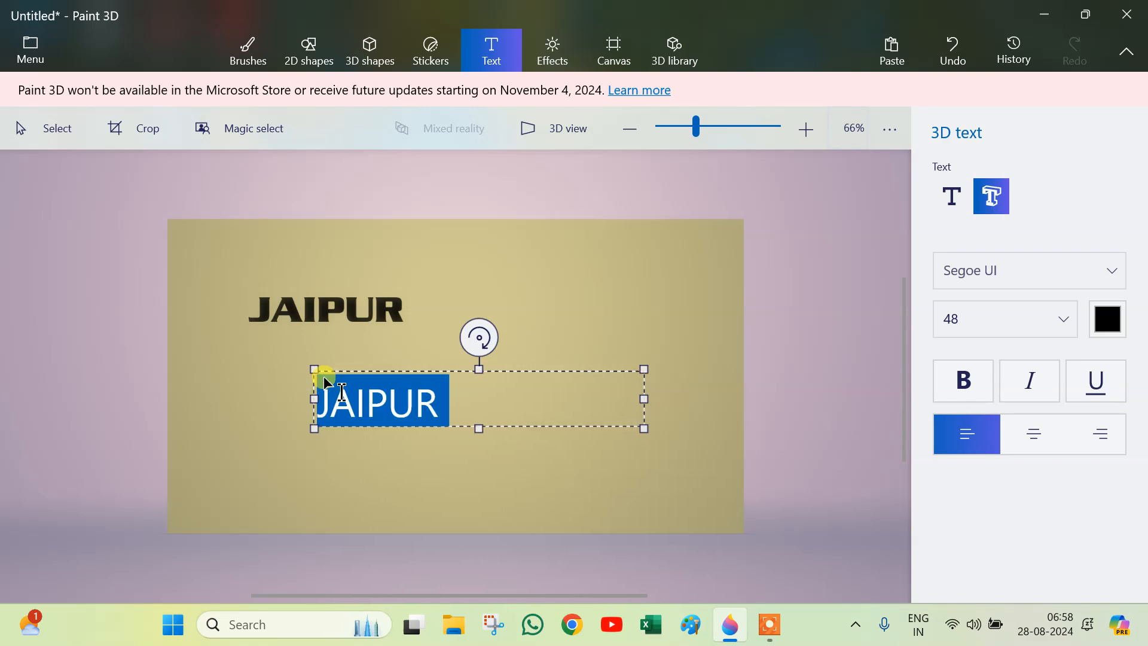
pyautogui.click(1111, 269)
pyautogui.scroll(-3, 1061, 210)
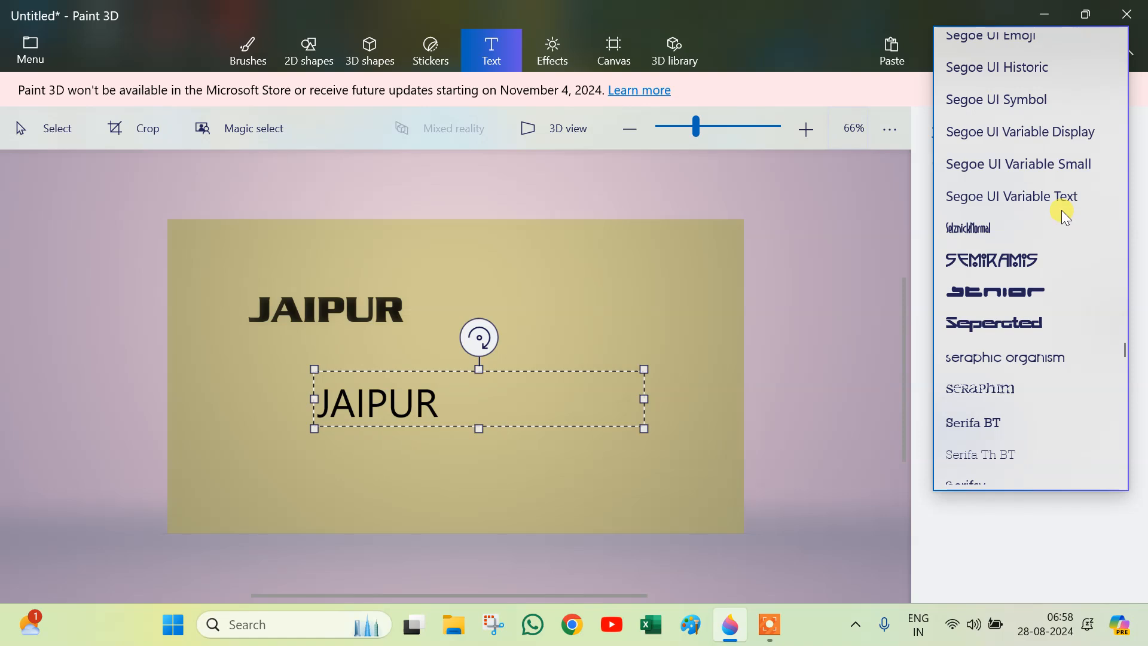
pyautogui.scroll(-3, 1049, 310)
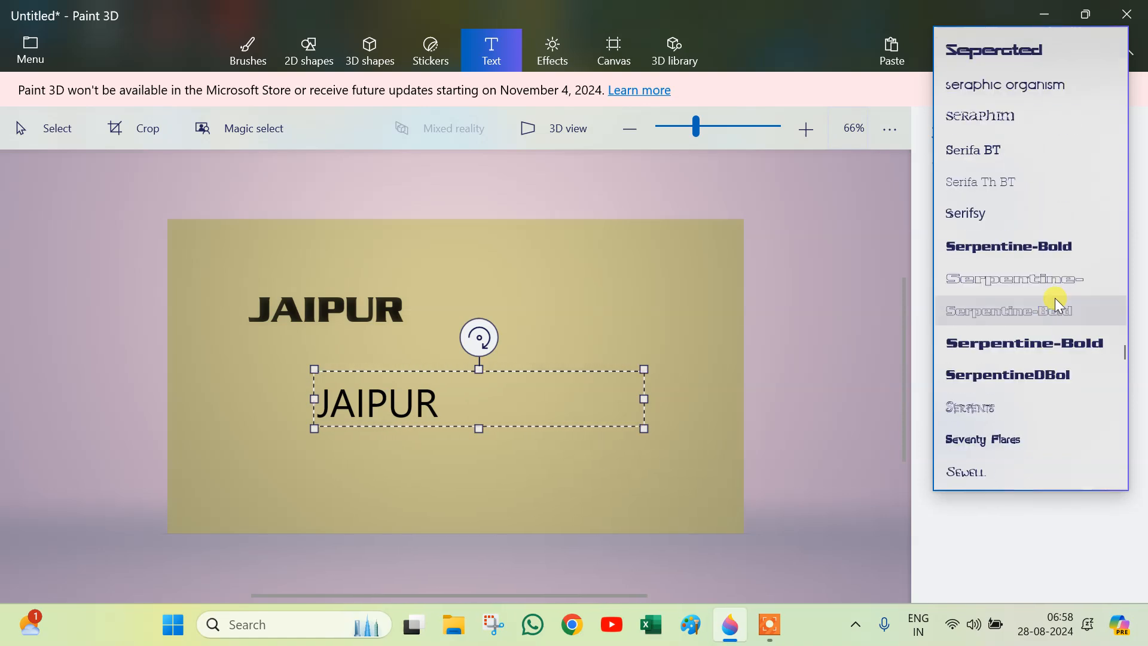
pyautogui.click(1049, 340)
pyautogui.moveTo(645, 401); pyautogui.dragTo(579, 405)
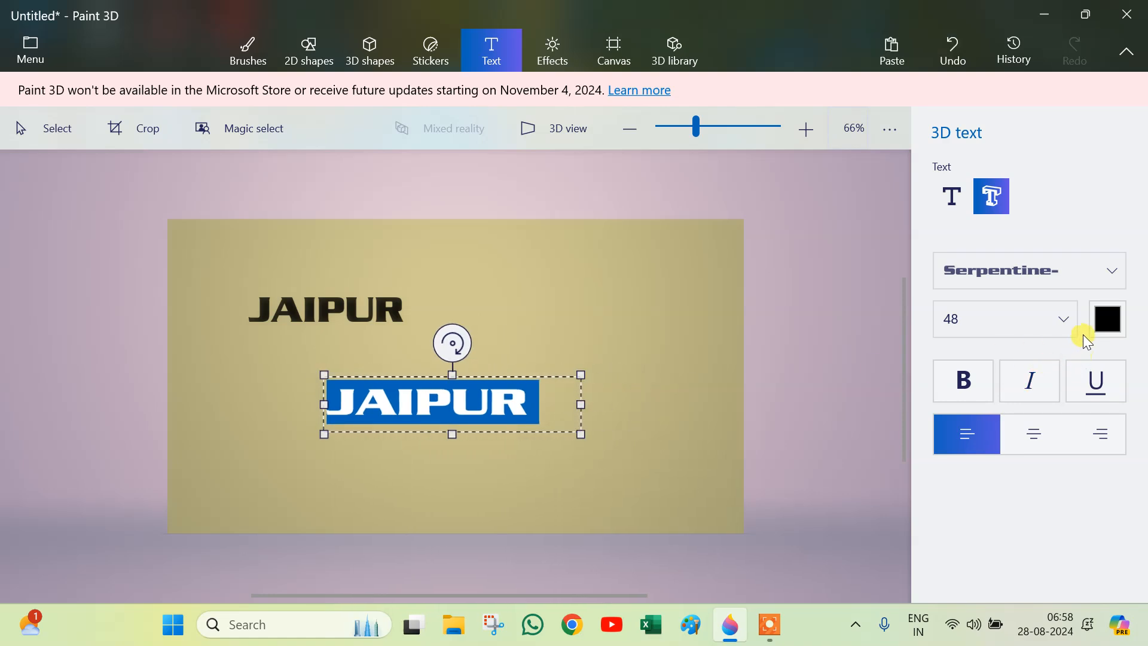
# Step: Color the 3D text dark red and commit it as a 3D object
pyautogui.click(1105, 322)
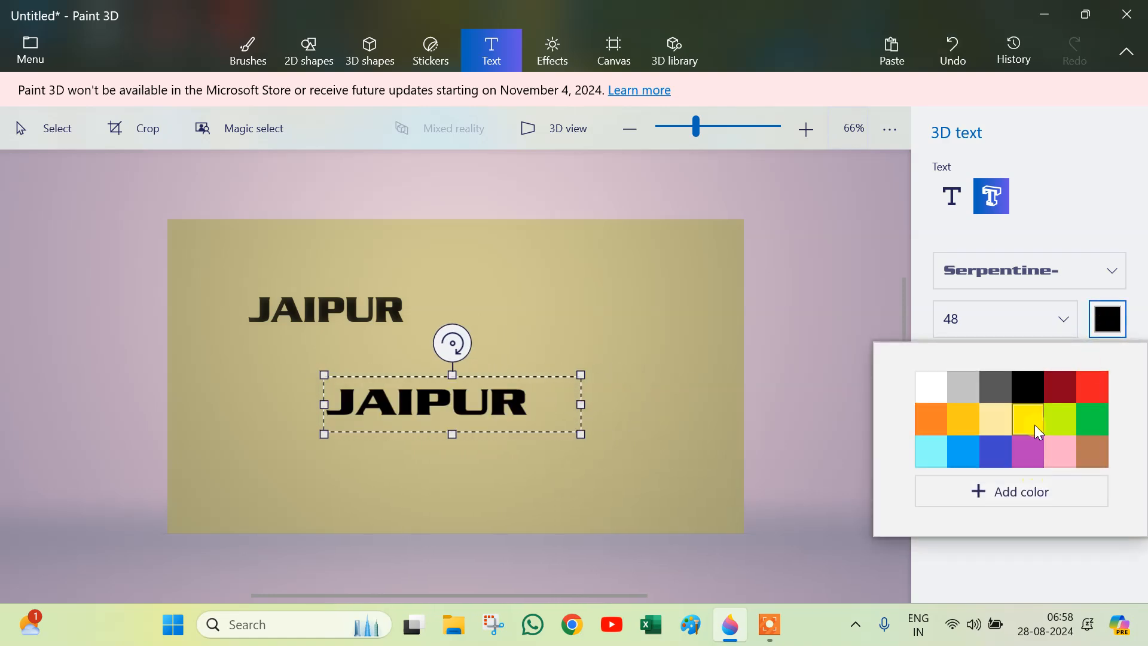
pyautogui.click(1064, 390)
pyautogui.click(703, 384)
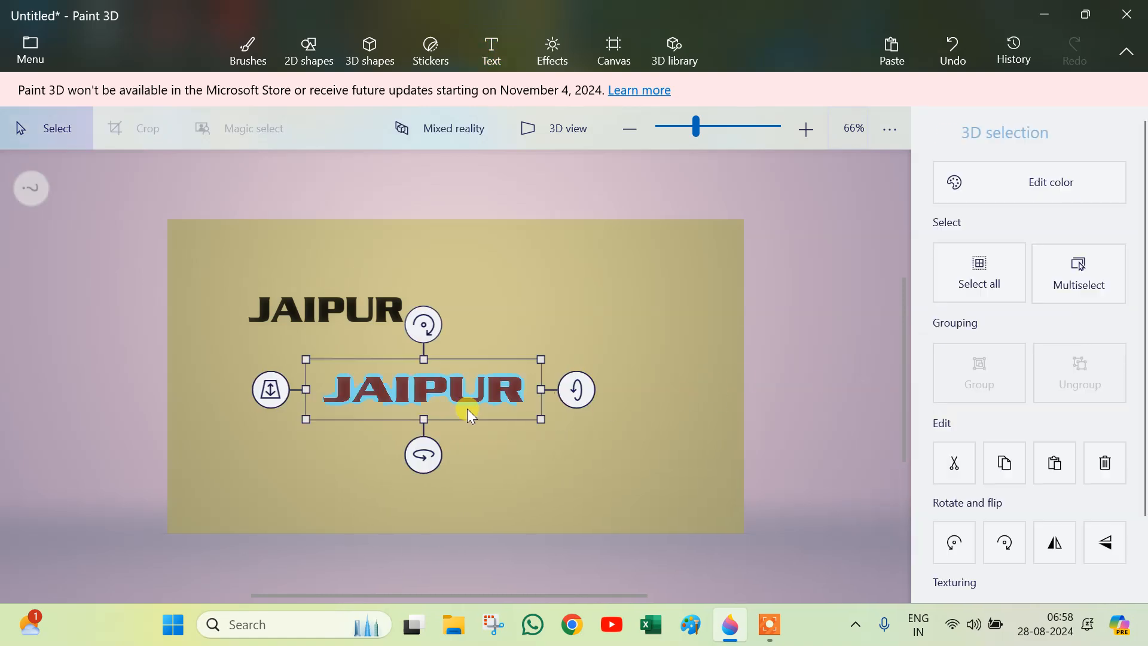
# Step: Rotate the 3D JAIPUR text to tilt it in perspective and move it to the right
pyautogui.moveTo(581, 394); pyautogui.dragTo(526, 402)
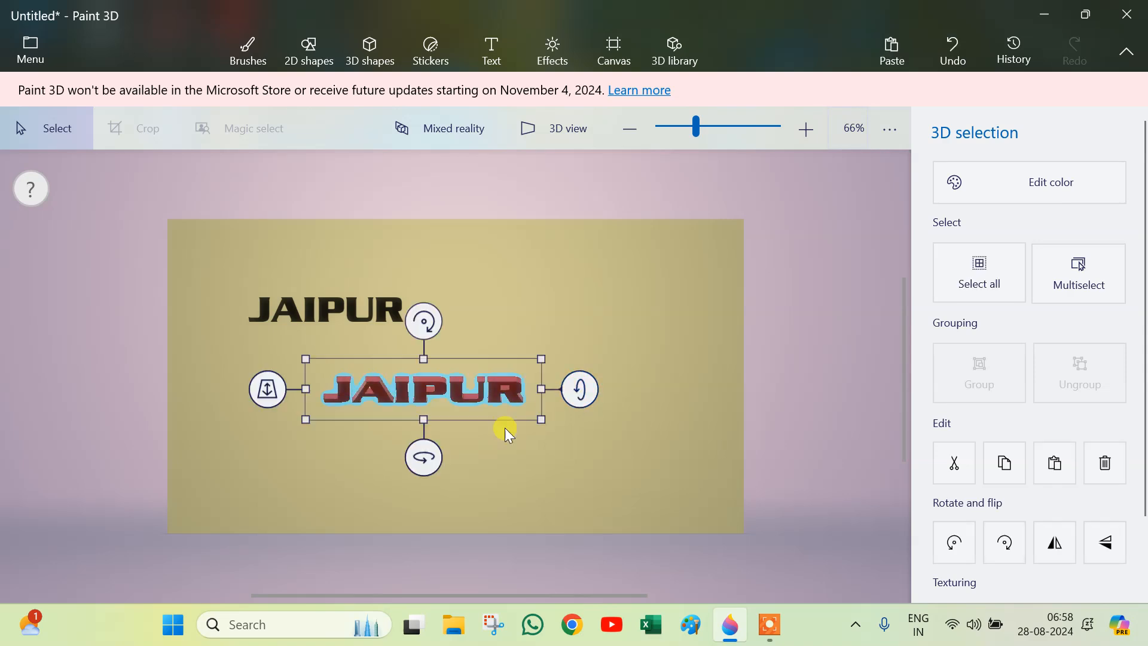
pyautogui.moveTo(423, 457); pyautogui.dragTo(533, 428)
pyautogui.scroll(1, 527, 424)
pyautogui.scroll(5, 294, 376)
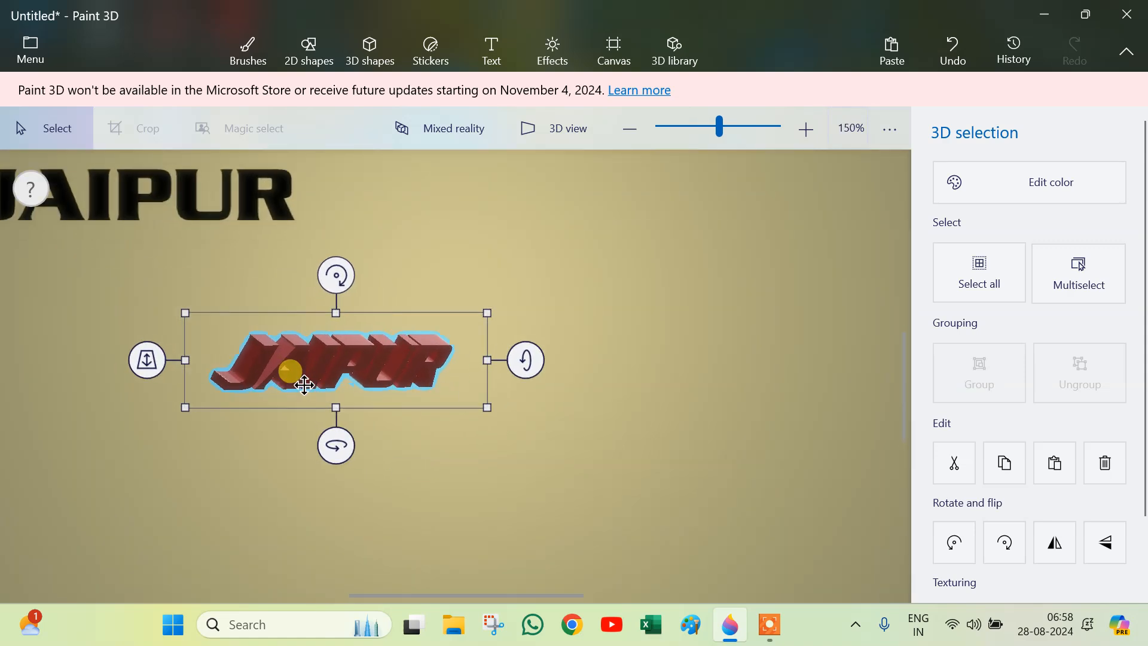
pyautogui.moveTo(303, 364); pyautogui.dragTo(394, 379)
# Step: Adjust the 3D text's rotation around its three axes to angle it upward toward the right
pyautogui.moveTo(425, 246); pyautogui.dragTo(402, 241)
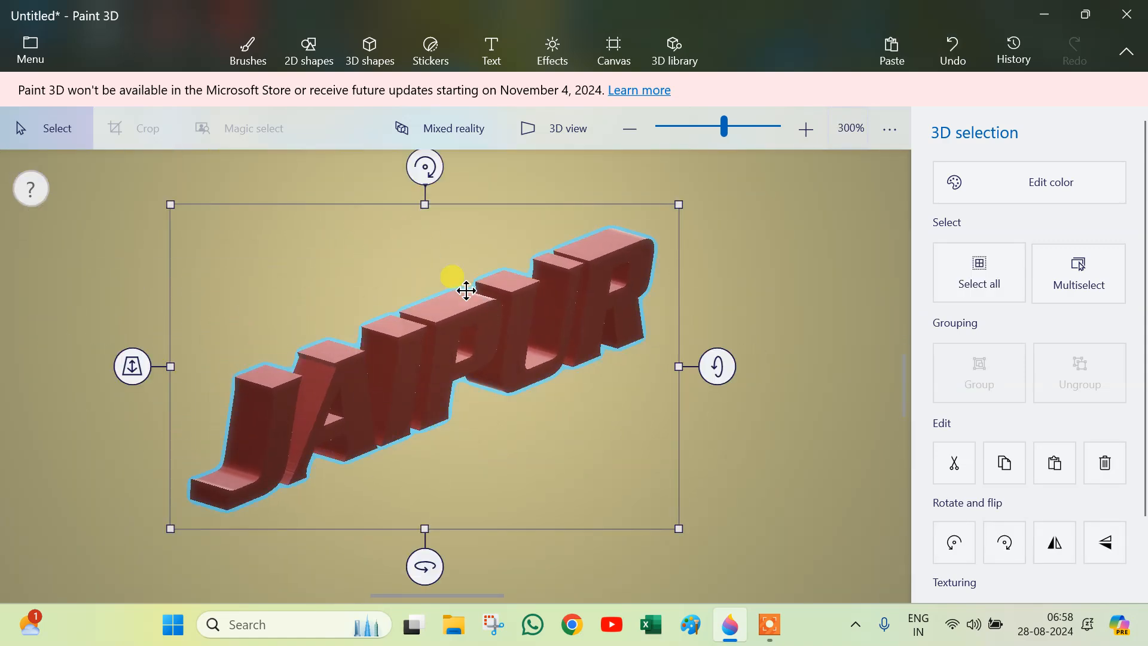
pyautogui.moveTo(719, 363); pyautogui.dragTo(715, 343)
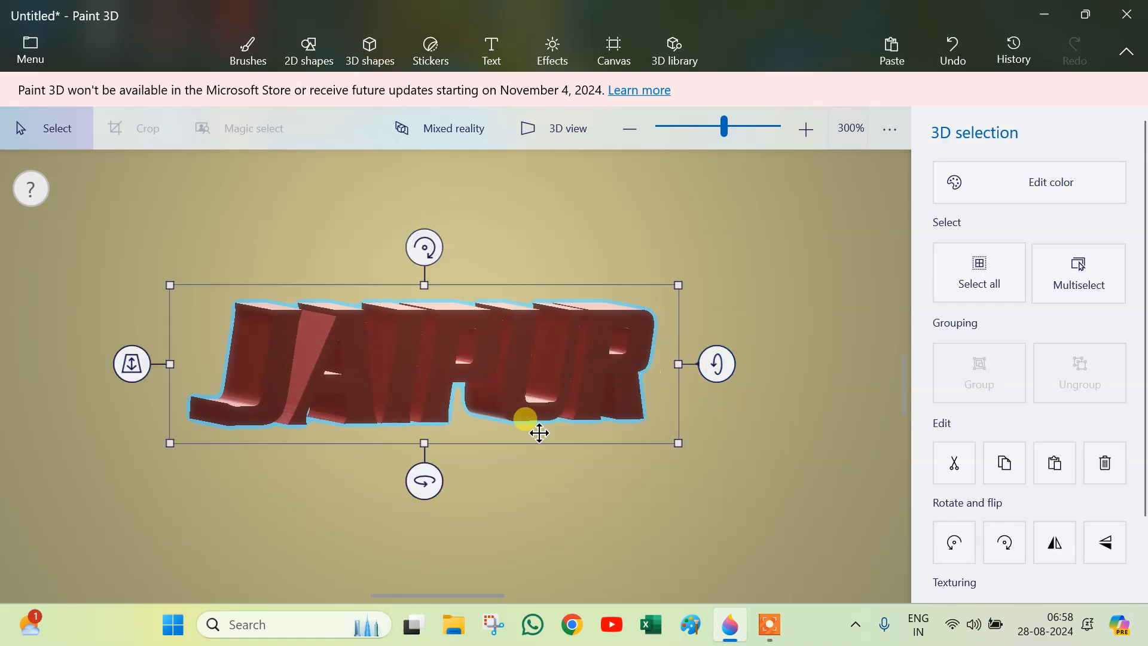
pyautogui.moveTo(425, 479); pyautogui.dragTo(334, 479)
pyautogui.moveTo(421, 232); pyautogui.dragTo(432, 245)
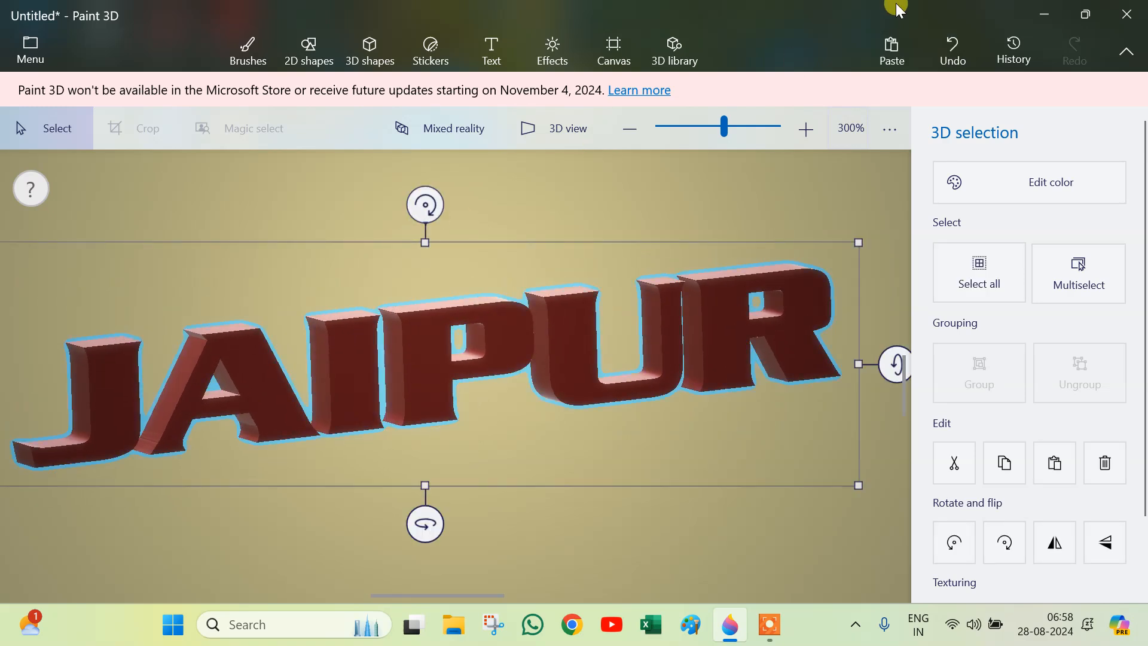
# Step: Fill every letter of the 3D text with gold-yellow Polished metal
pyautogui.click(248, 55)
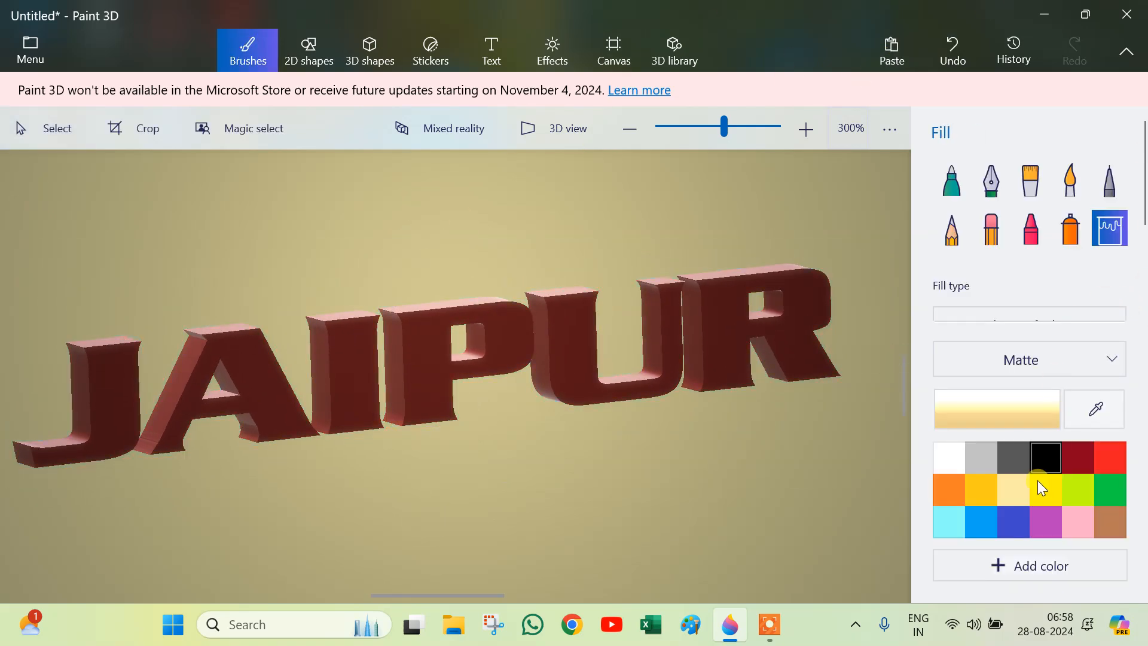
pyautogui.click(1053, 366)
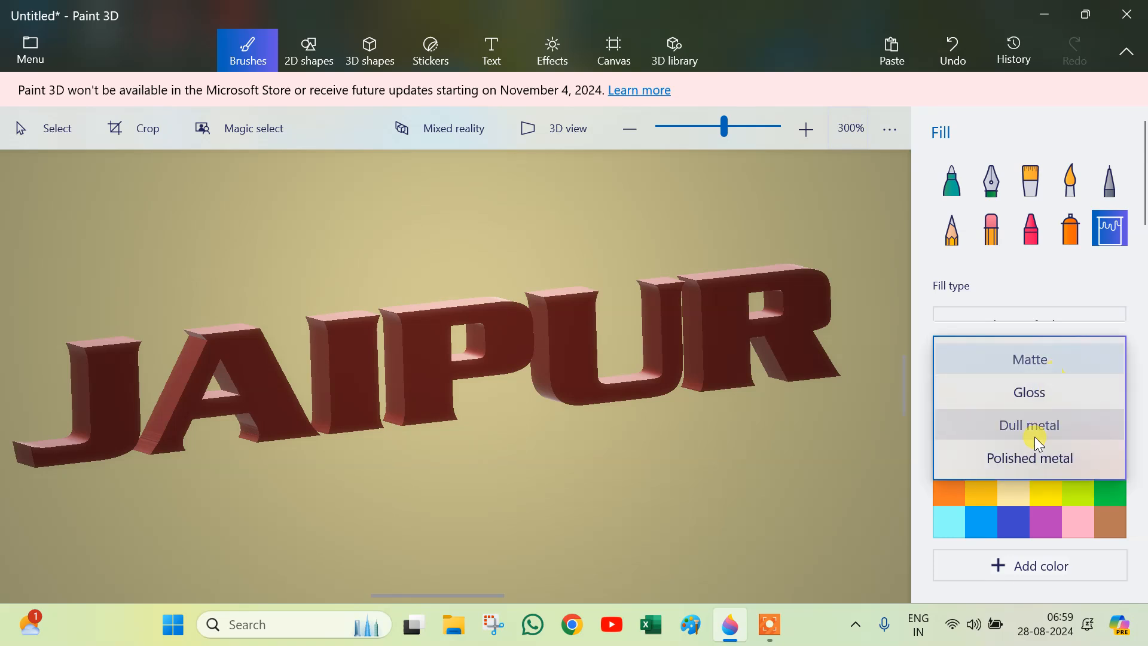
pyautogui.click(1028, 462)
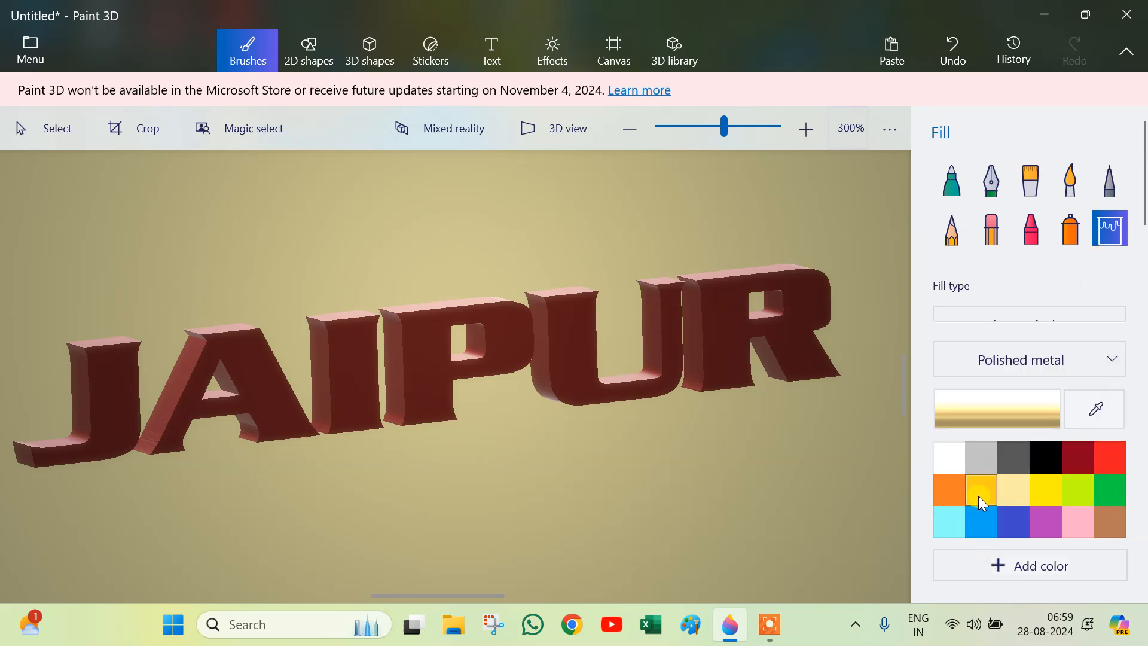
pyautogui.click(981, 489)
pyautogui.click(721, 326)
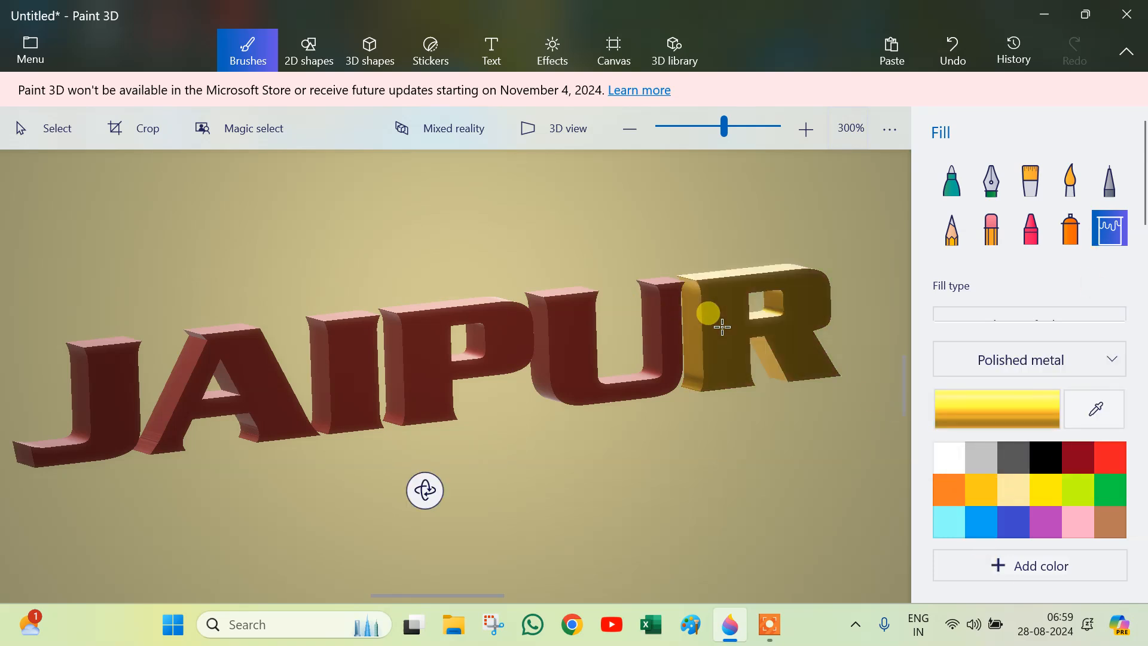
pyautogui.click(645, 333)
pyautogui.click(455, 334)
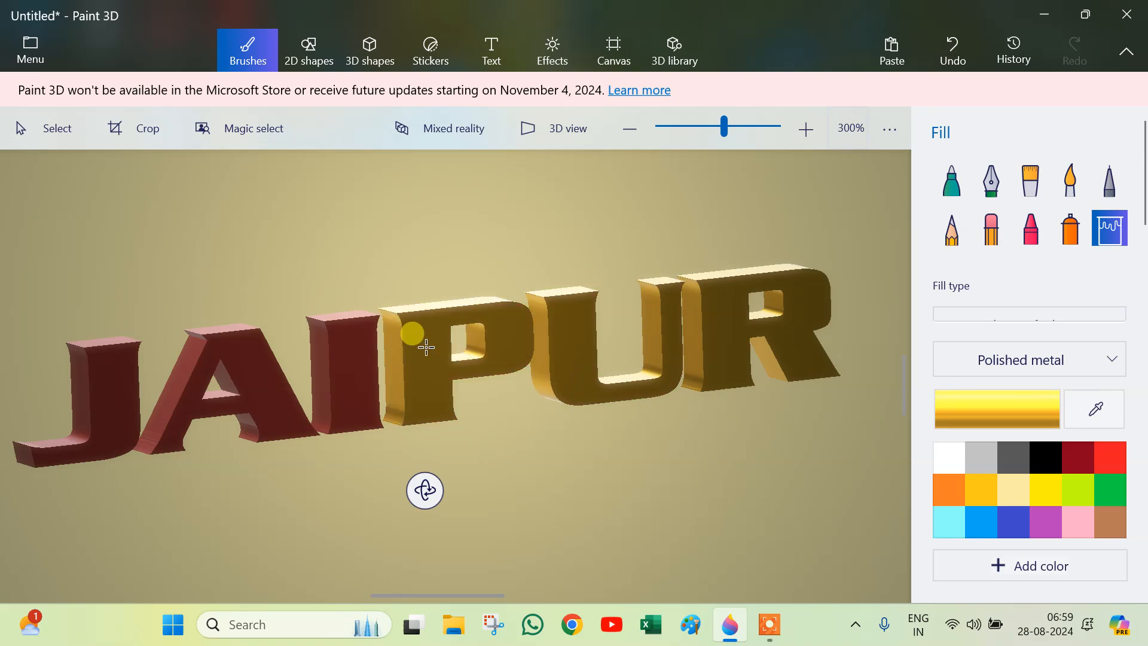
pyautogui.click(347, 353)
pyautogui.click(179, 367)
pyautogui.click(111, 370)
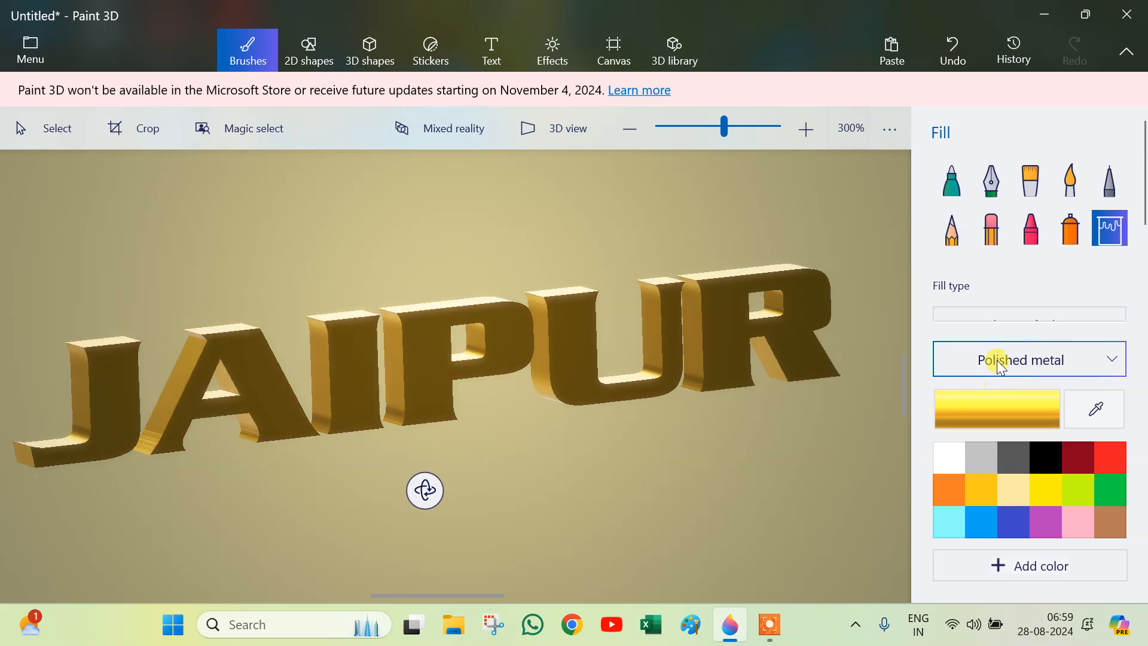
# Step: Fill the canvas background with white Polished metal
pyautogui.click(978, 461)
pyautogui.click(959, 462)
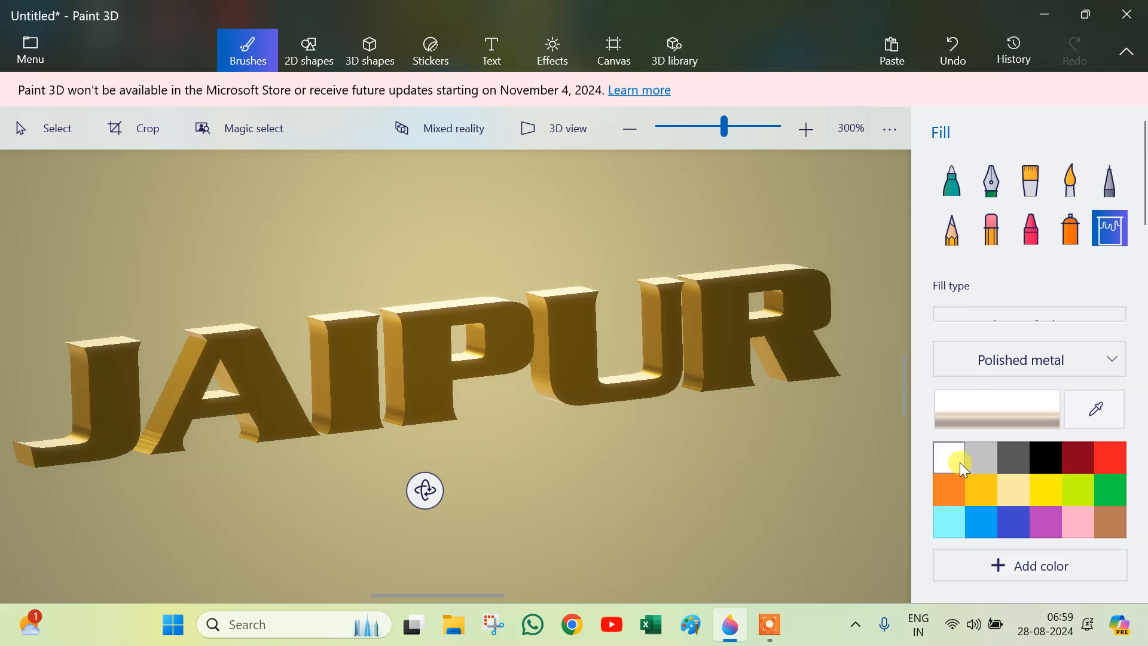
pyautogui.click(686, 201)
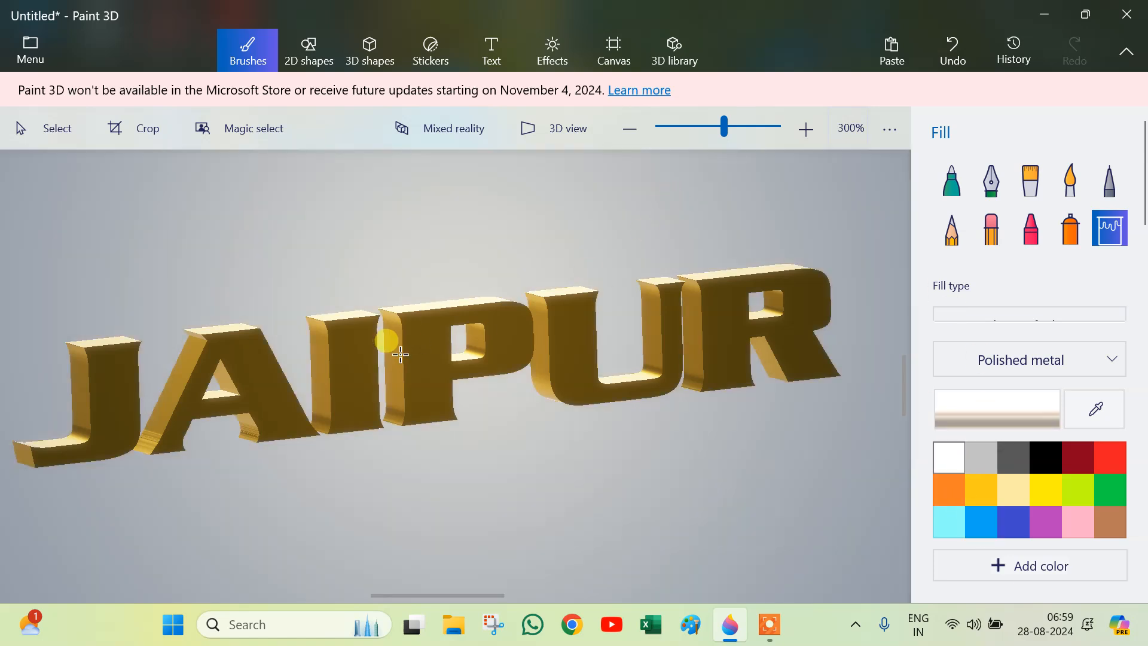
# Step: Select the 3D text and move it slightly down
pyautogui.click(377, 60)
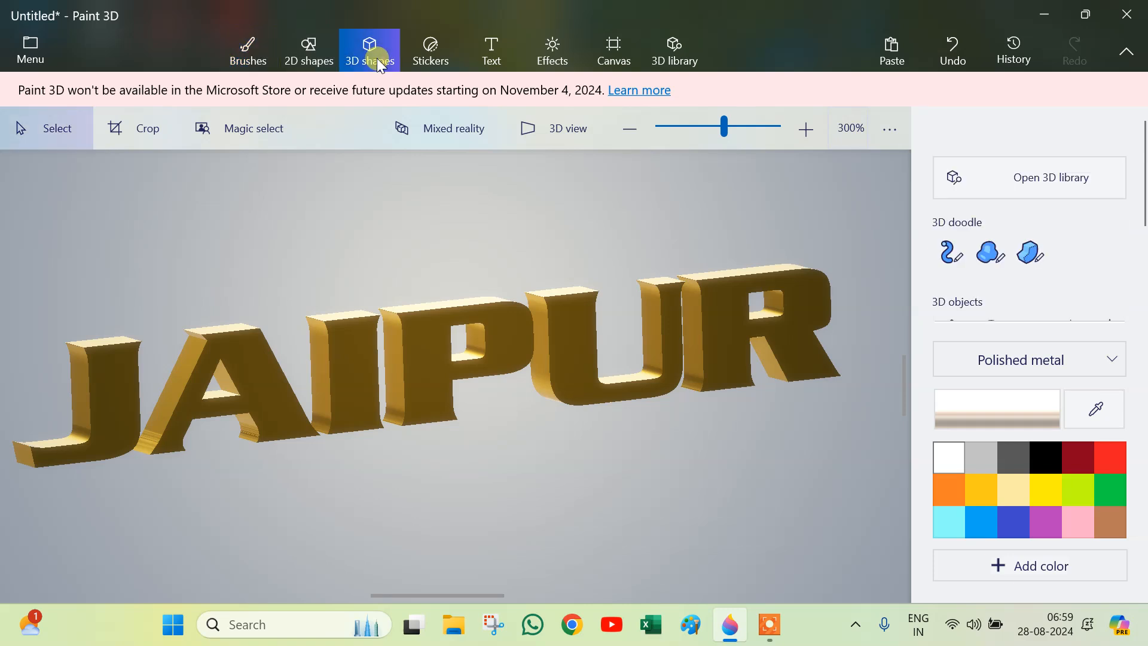
pyautogui.click(239, 365)
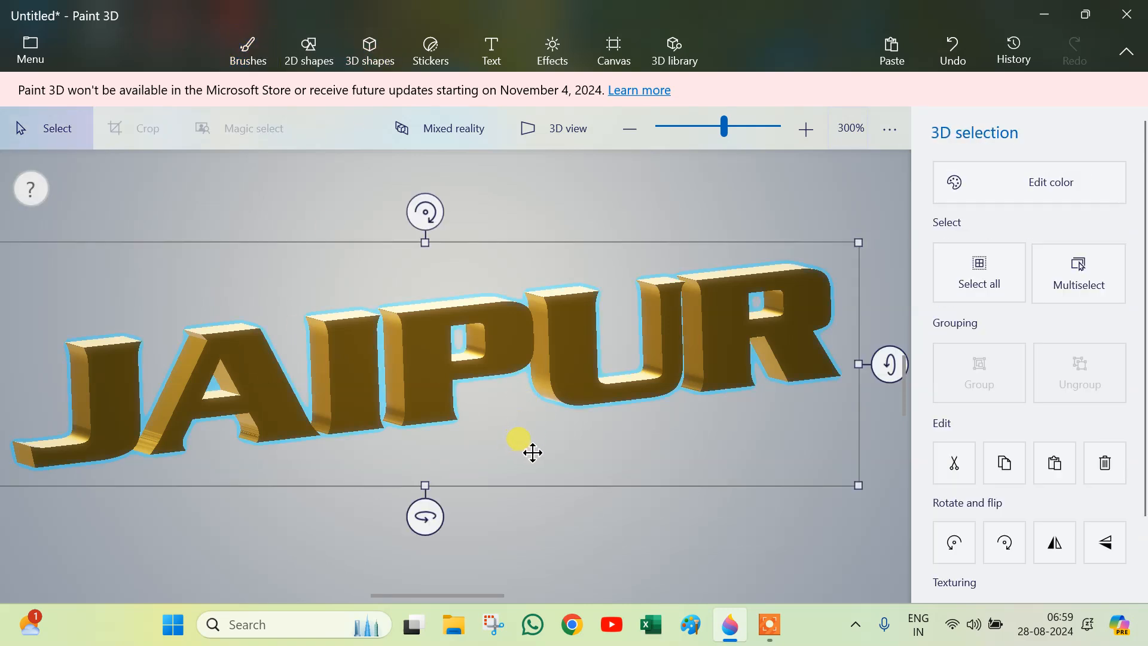
pyautogui.scroll(-2, 529, 445)
pyautogui.moveTo(794, 390)
pyautogui.mouseDown()
pyautogui.moveTo(794, 379)
pyautogui.moveTo(799, 399)
pyautogui.mouseUp()
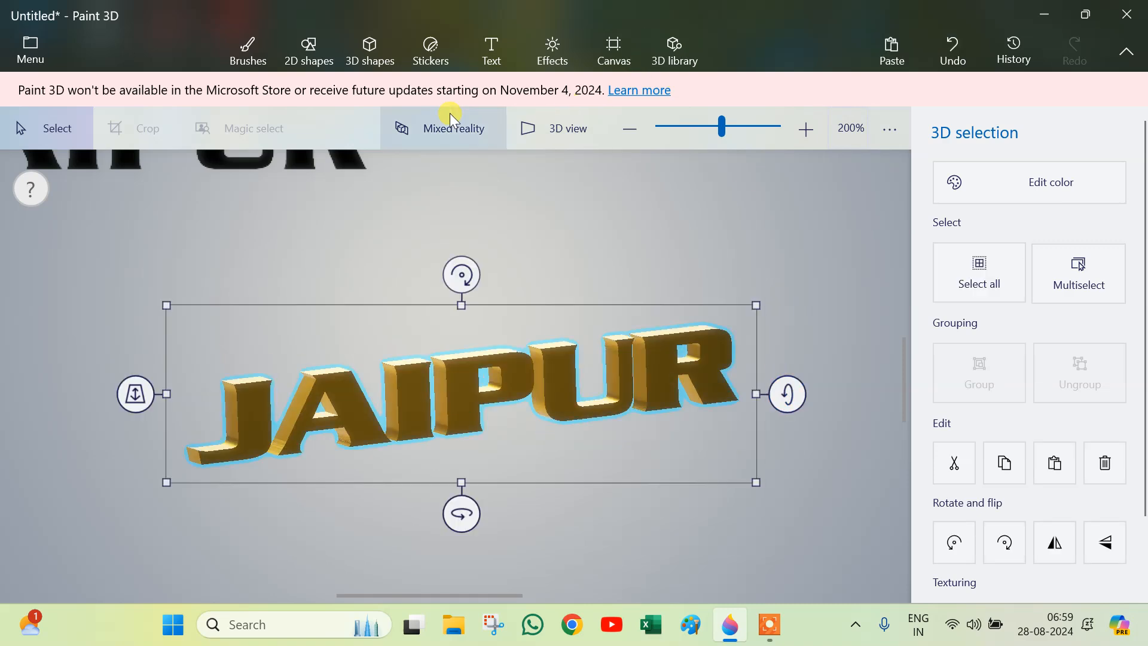
# Step: Try several effect filters on the scene and apply the Canterbury filter
pyautogui.click(572, 60)
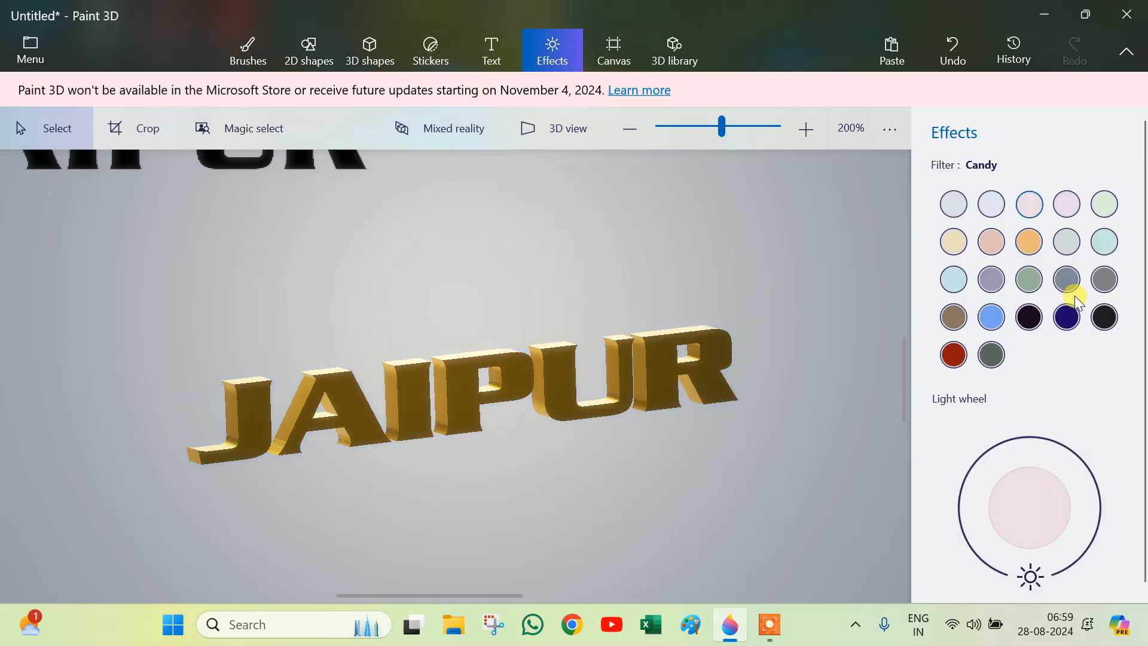
pyautogui.click(955, 205)
pyautogui.click(505, 447)
pyautogui.click(992, 212)
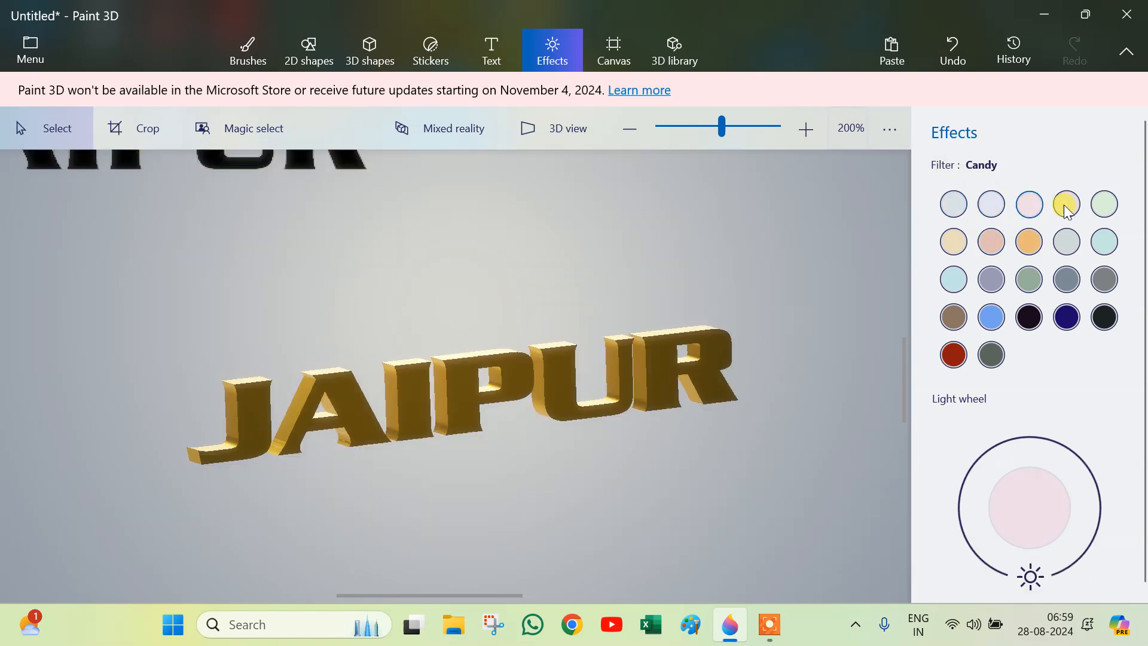
pyautogui.click(1066, 206)
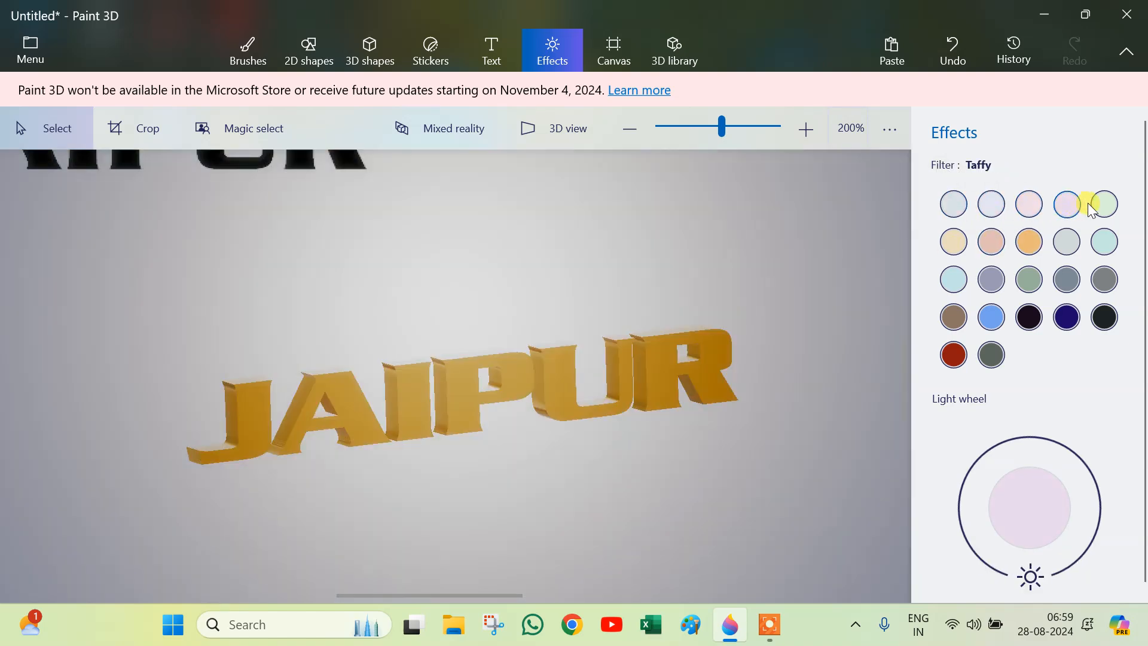
pyautogui.click(1105, 210)
pyautogui.click(1103, 242)
pyautogui.click(1070, 244)
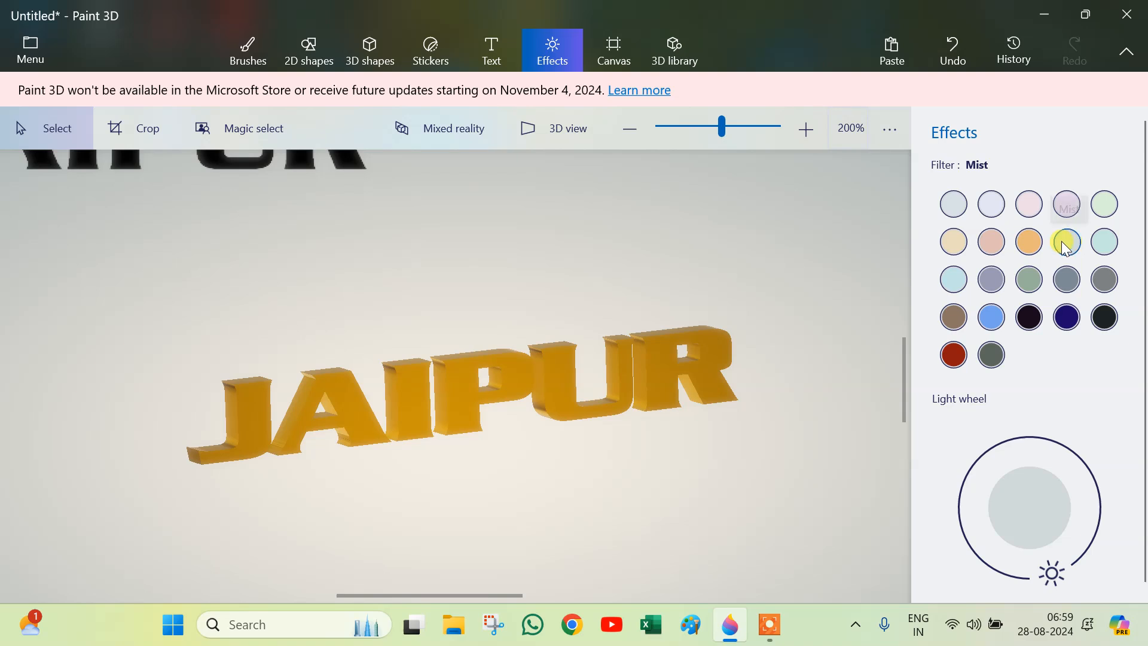
pyautogui.click(991, 243)
pyautogui.click(953, 241)
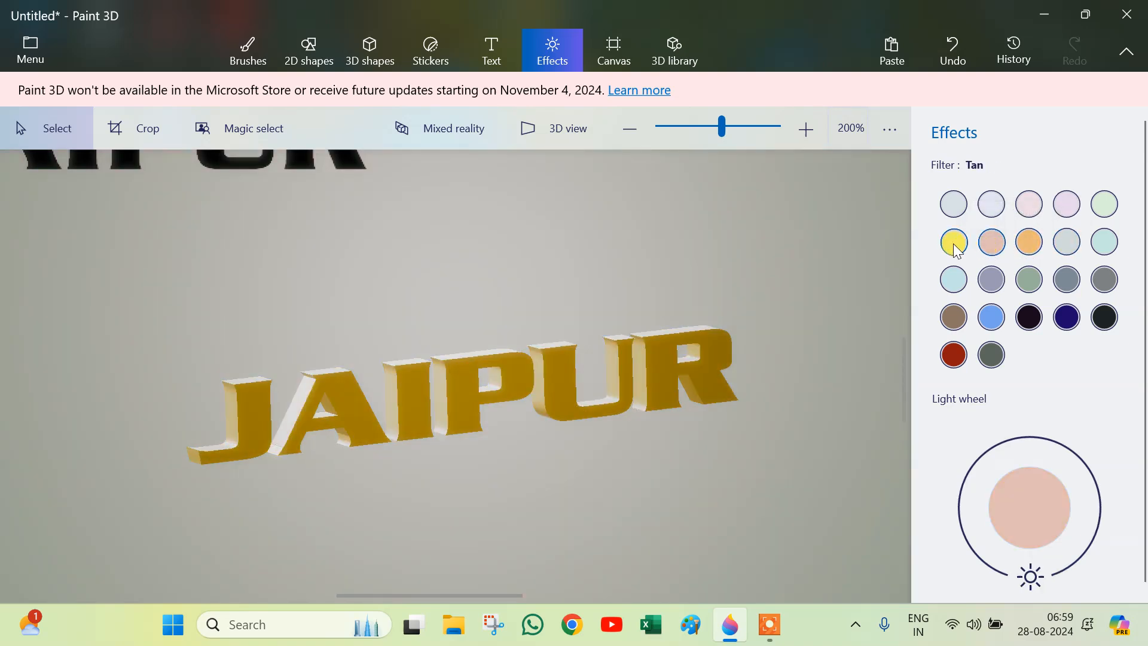
pyautogui.click(954, 280)
pyautogui.click(990, 281)
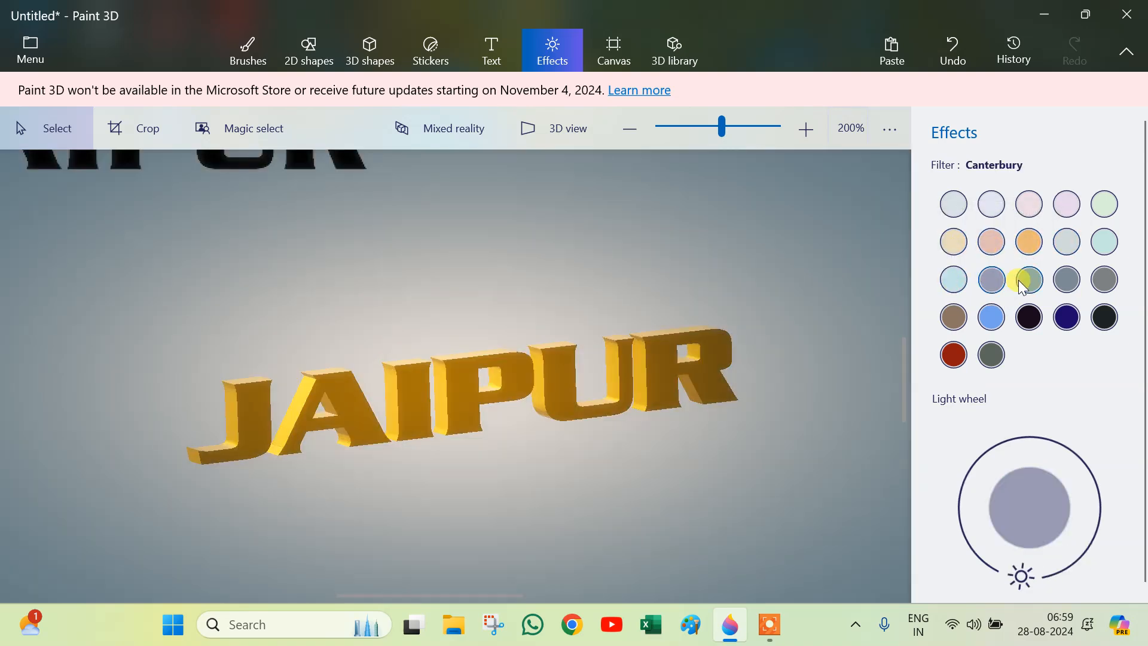
pyautogui.click(1027, 278)
pyautogui.click(998, 286)
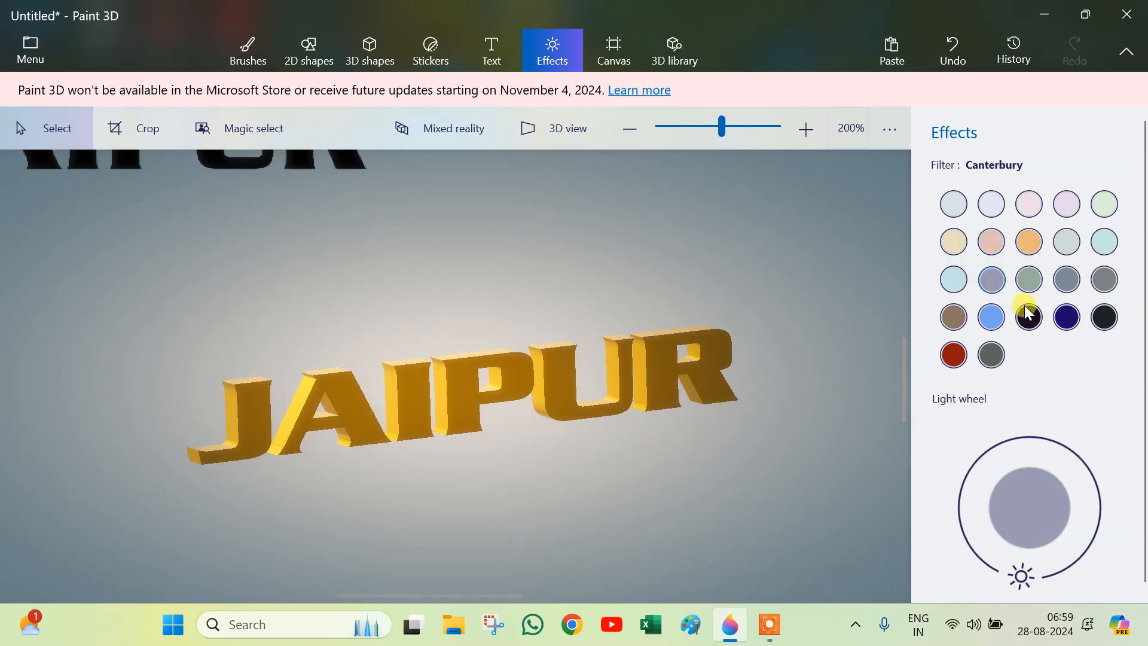
# Step: Select the 3D text and slightly adjust its rotation
pyautogui.click(452, 423)
pyautogui.moveTo(458, 509); pyautogui.dragTo(472, 553)
pyautogui.moveTo(780, 395)
pyautogui.mouseDown()
pyautogui.moveTo(776, 364)
pyautogui.moveTo(773, 409)
pyautogui.moveTo(771, 396)
pyautogui.mouseUp()
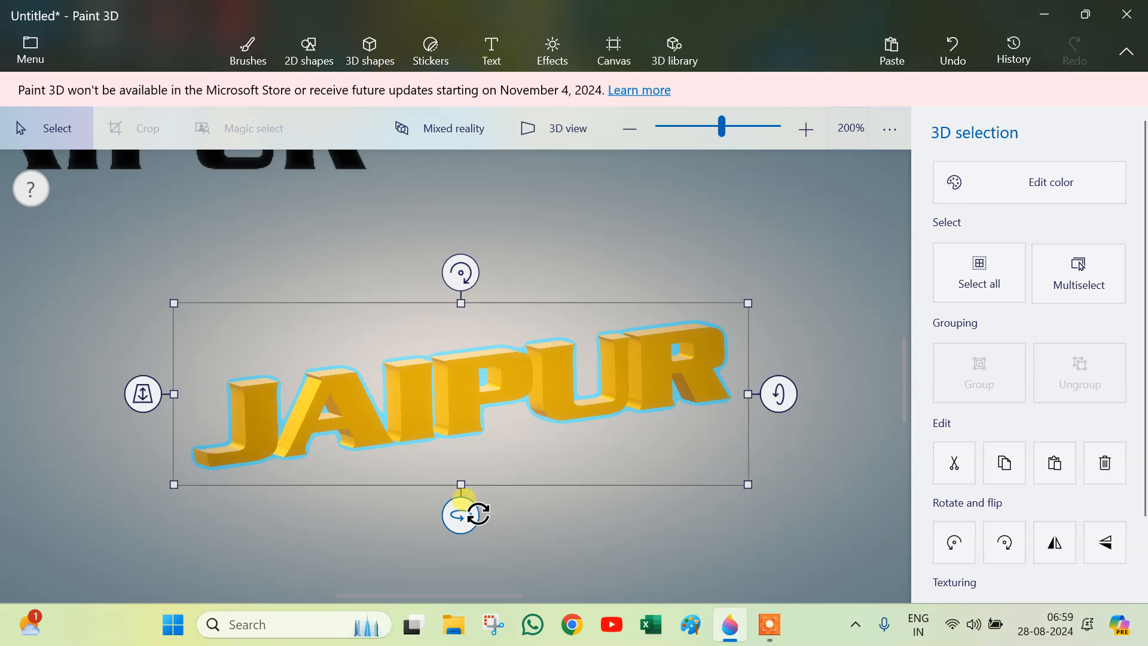
# Step: Tilt the gold 3D text by rotating it on its axes
pyautogui.moveTo(460, 514); pyautogui.dragTo(546, 489)
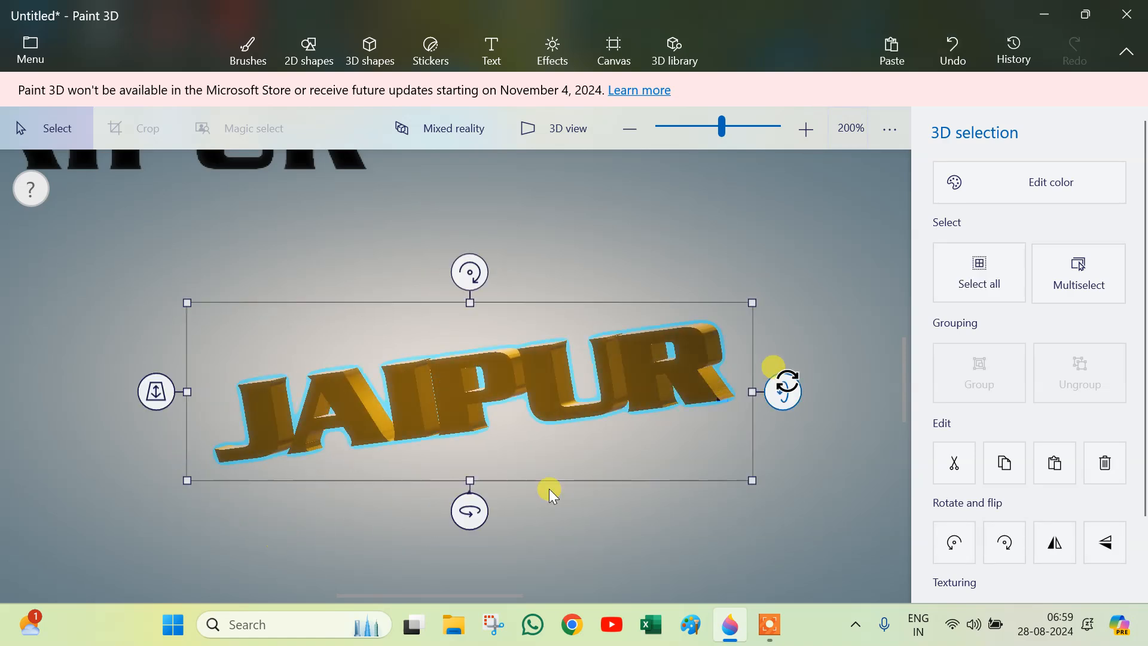
pyautogui.moveTo(469, 272); pyautogui.dragTo(616, 263)
pyautogui.scroll(-5, 635, 261)
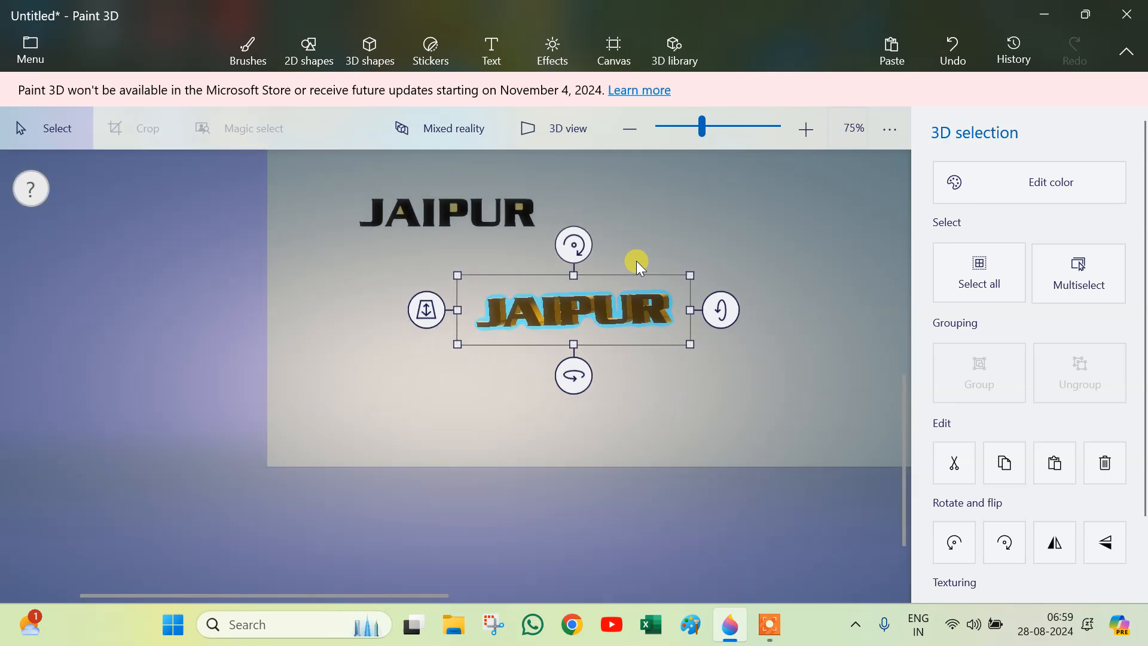
pyautogui.scroll(1, 636, 260)
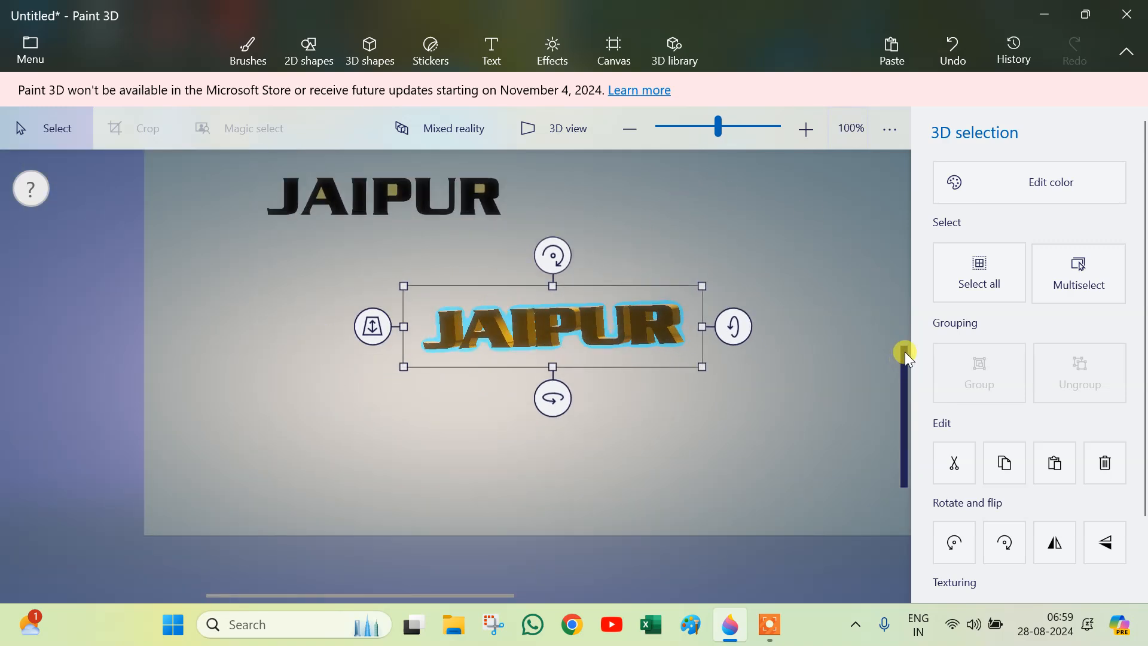
pyautogui.moveTo(905, 359); pyautogui.dragTo(915, 310)
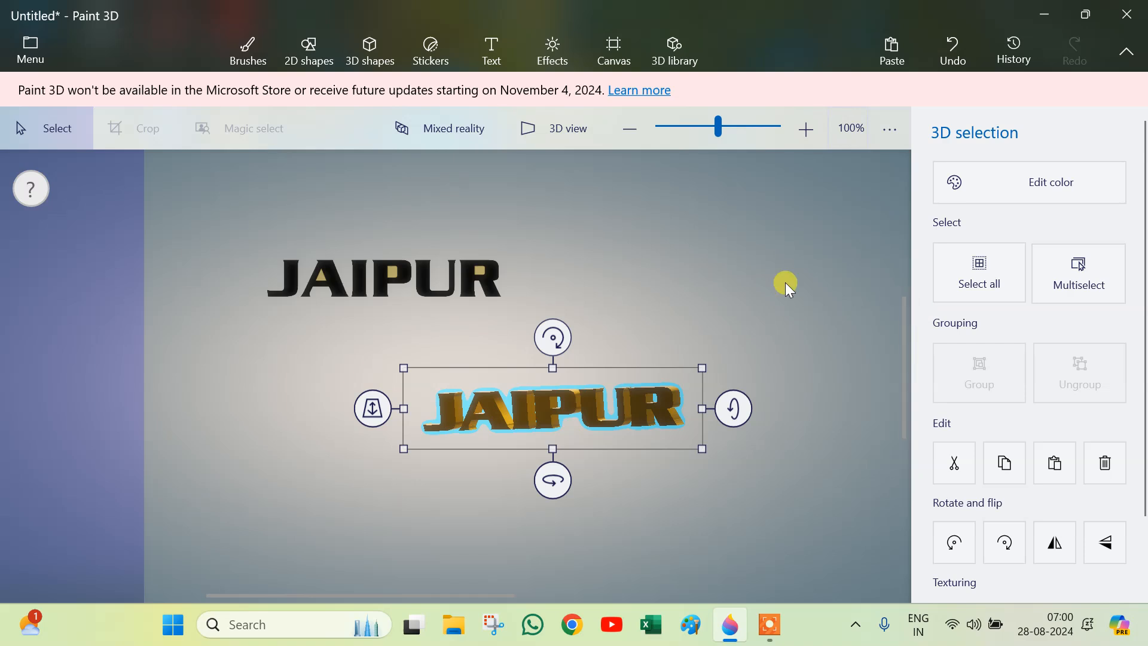
pyautogui.scroll(2, 765, 407)
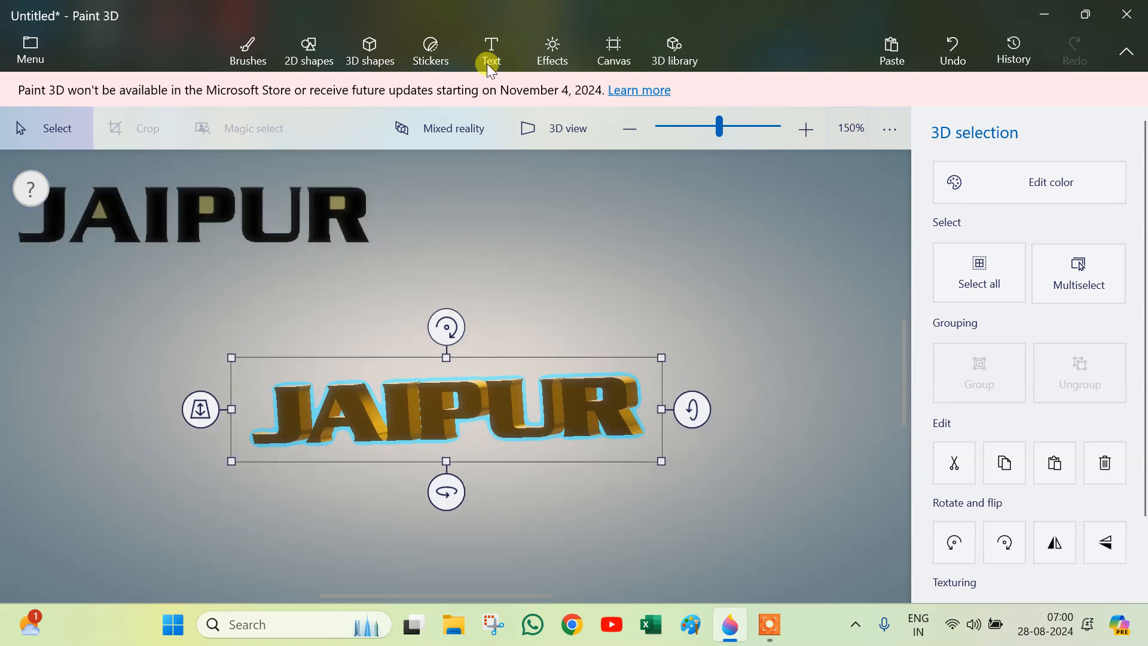
# Step: Try applying the Concrete texture sticker across the 3D text letters, resizing and rotating it to fit
pyautogui.click(446, 59)
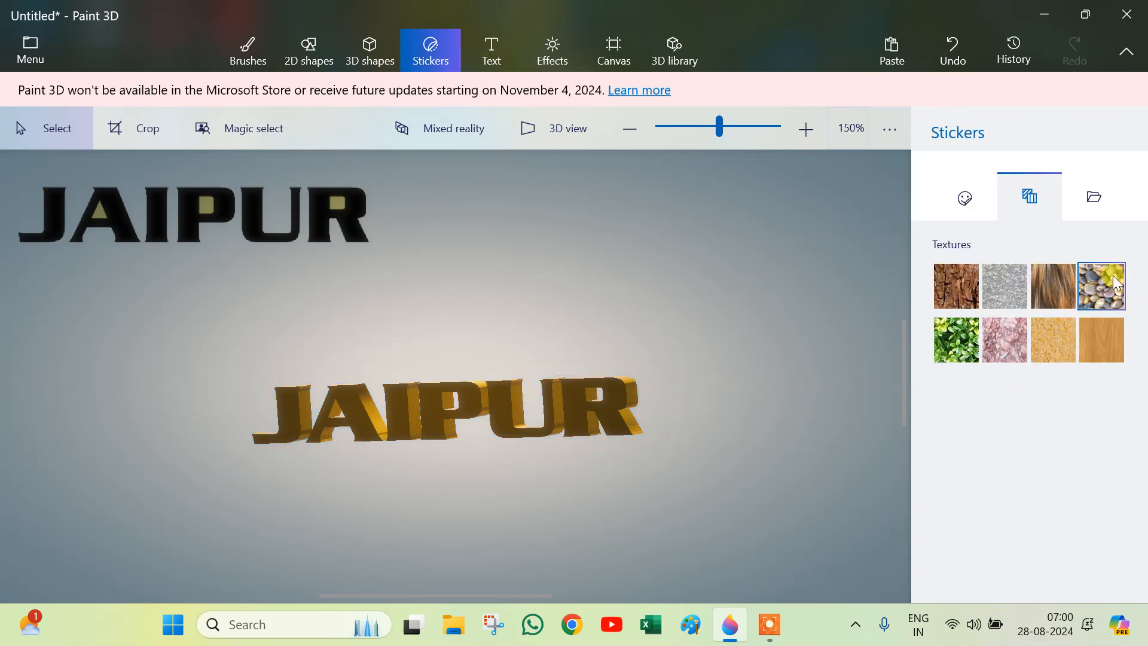
pyautogui.click(1014, 293)
pyautogui.click(397, 397)
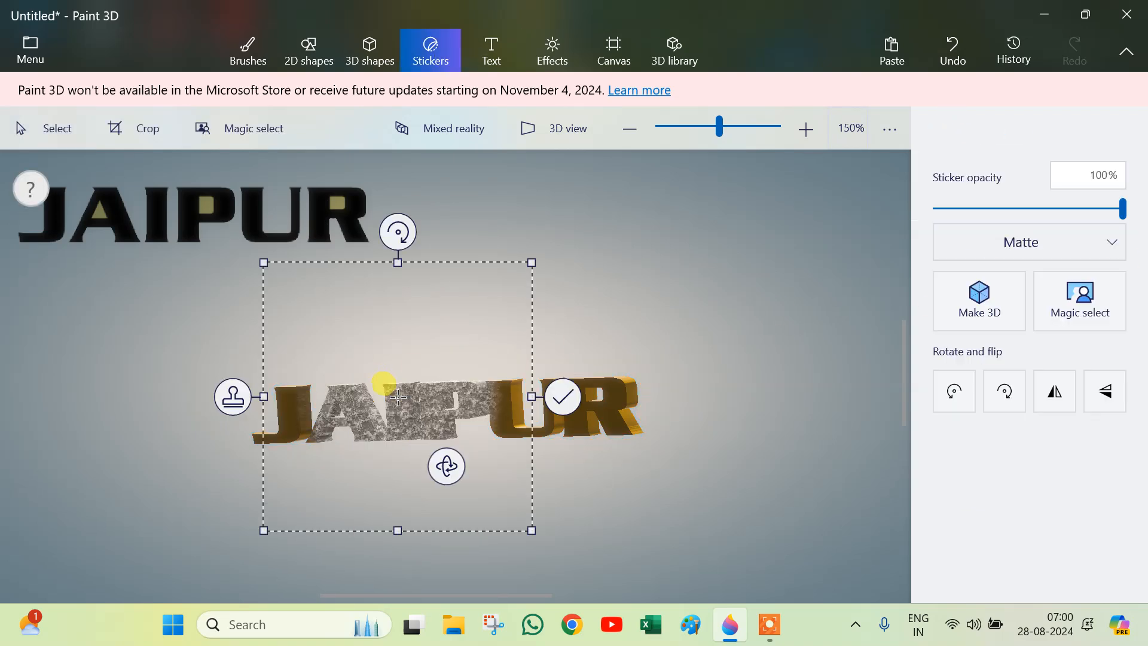
pyautogui.moveTo(532, 396); pyautogui.dragTo(703, 395)
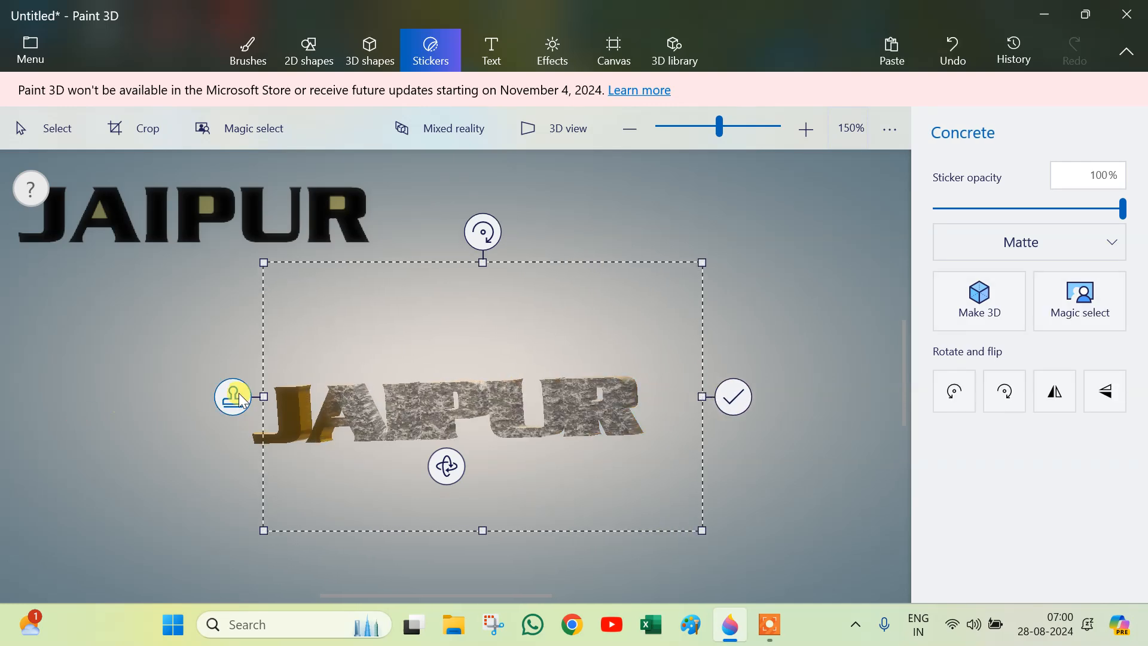
pyautogui.moveTo(263, 396); pyautogui.dragTo(163, 421)
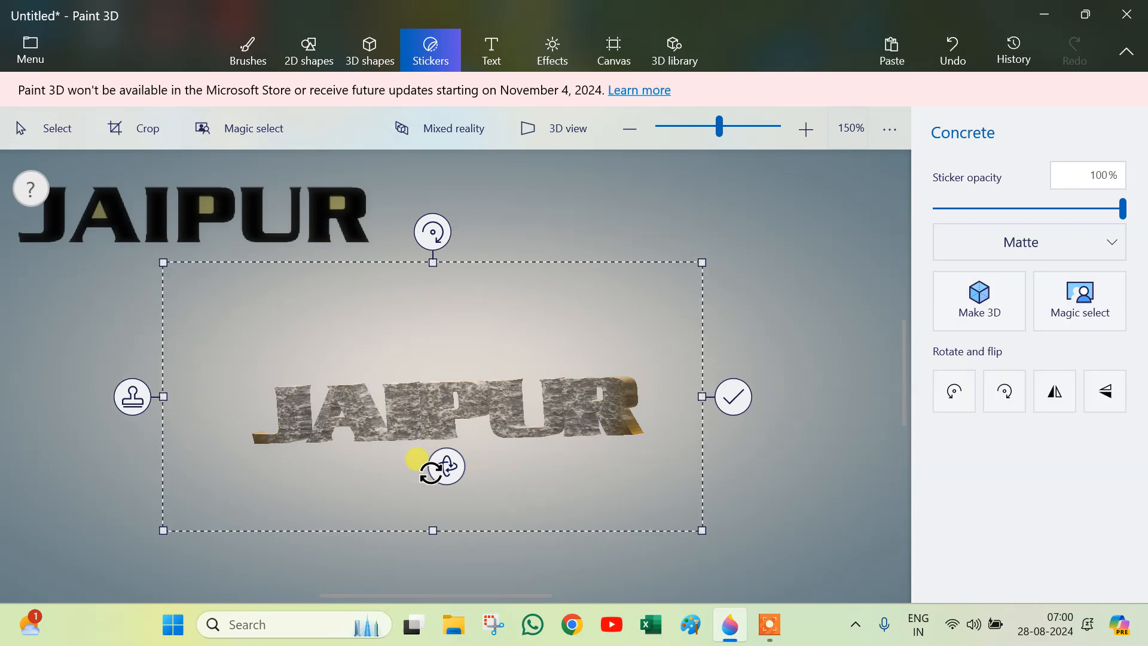
pyautogui.moveTo(442, 466); pyautogui.dragTo(247, 473)
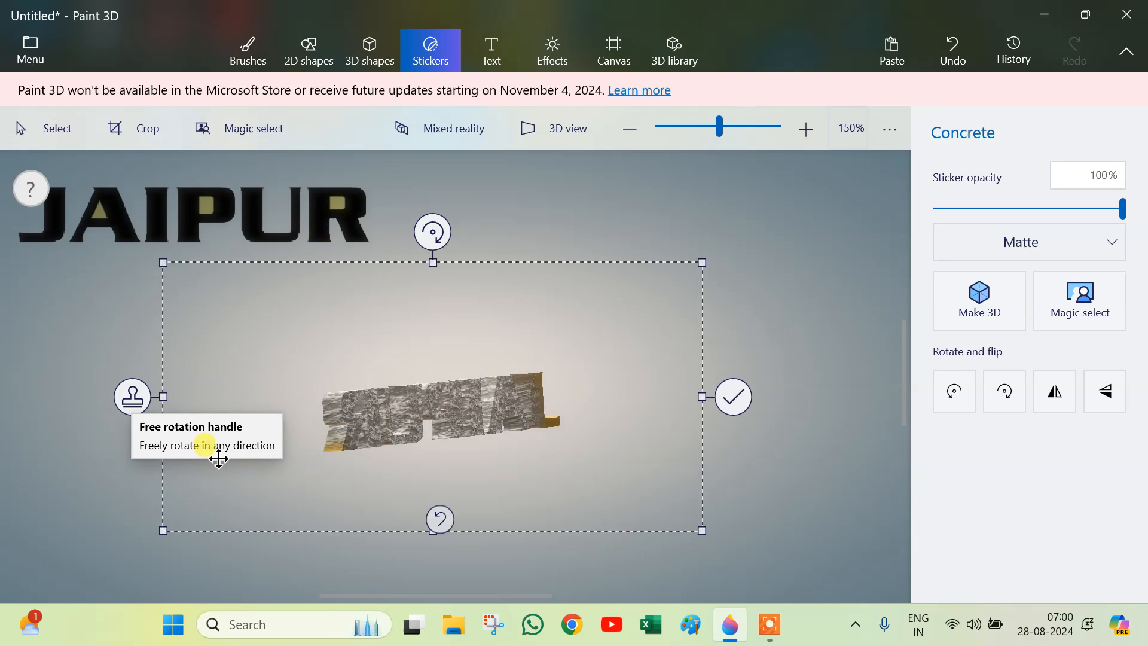
pyautogui.click(133, 396)
pyautogui.moveTo(353, 413); pyautogui.dragTo(320, 436)
pyautogui.click(112, 430)
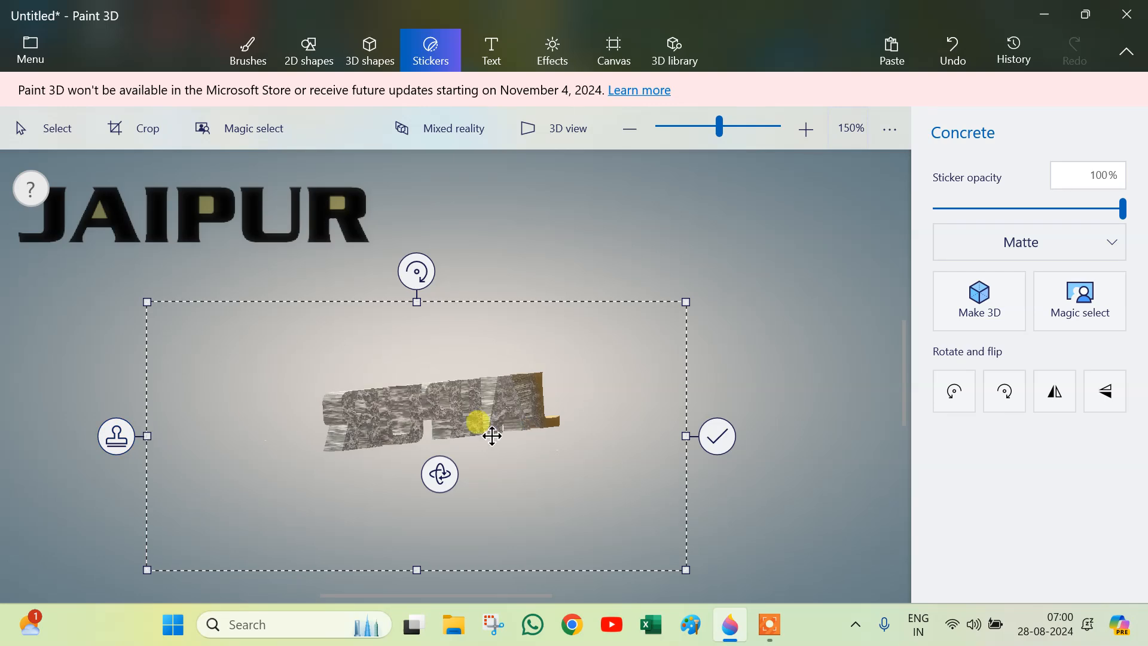
pyautogui.moveTo(395, 418); pyautogui.dragTo(502, 413)
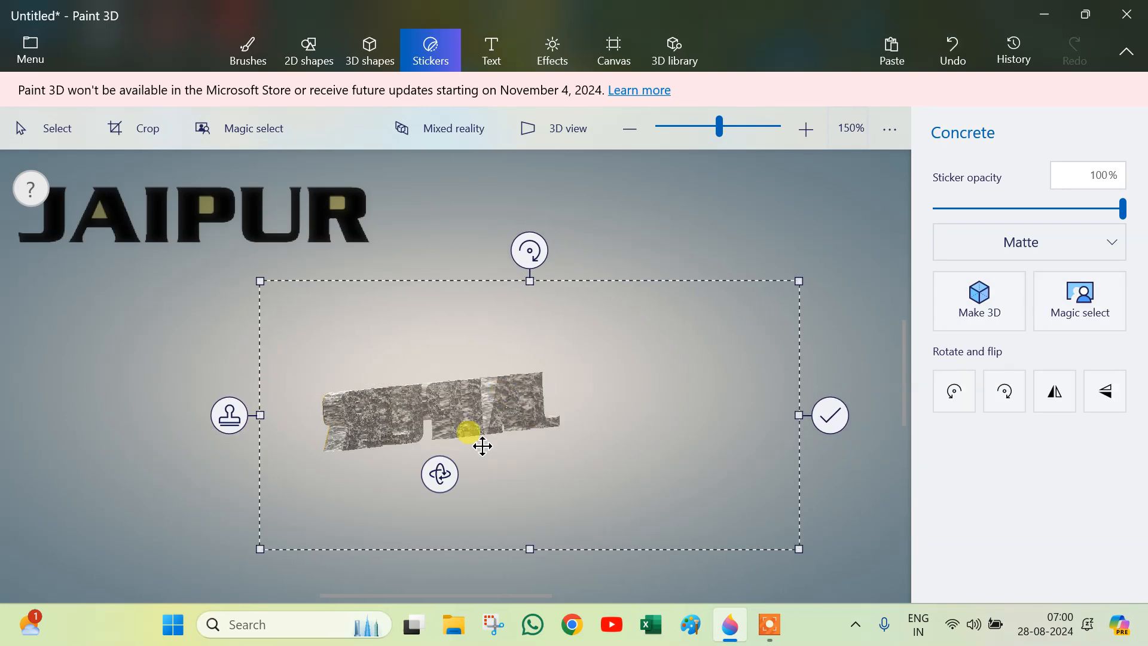
pyautogui.click(843, 411)
# Step: Rotate the gold 3D text to a diagonal angle
pyautogui.moveTo(232, 337); pyautogui.dragTo(620, 504)
pyautogui.moveTo(436, 487); pyautogui.dragTo(634, 501)
pyautogui.moveTo(688, 404); pyautogui.dragTo(759, 560)
# Step: Apply the Wood texture sticker over the whole 3D text
pyautogui.click(428, 60)
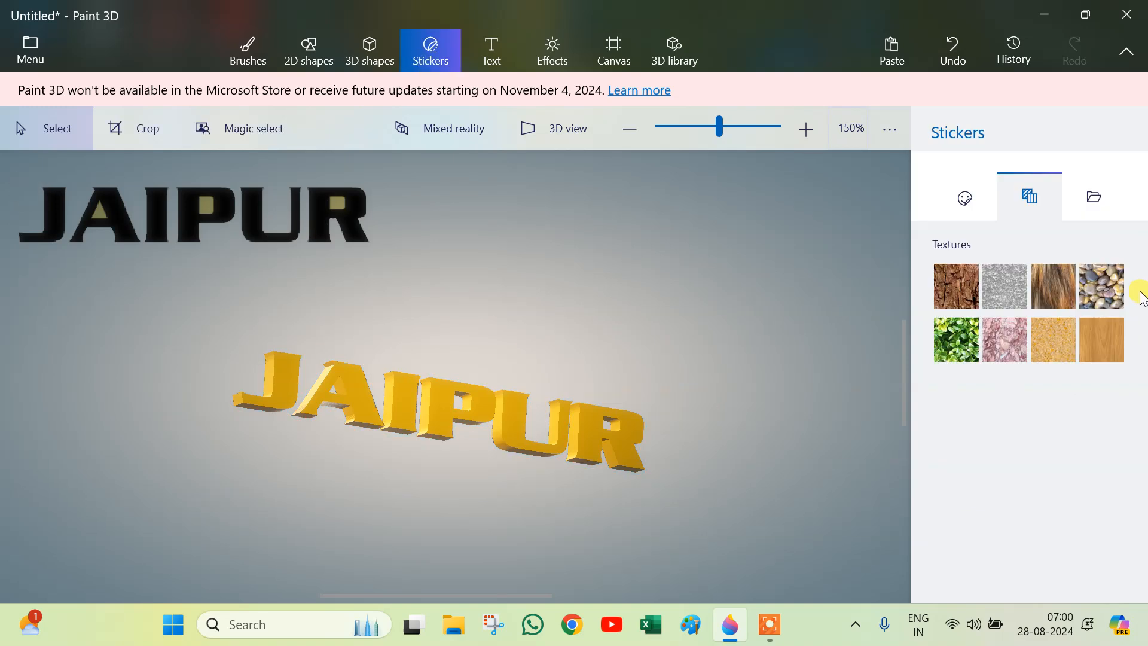
pyautogui.click(1085, 336)
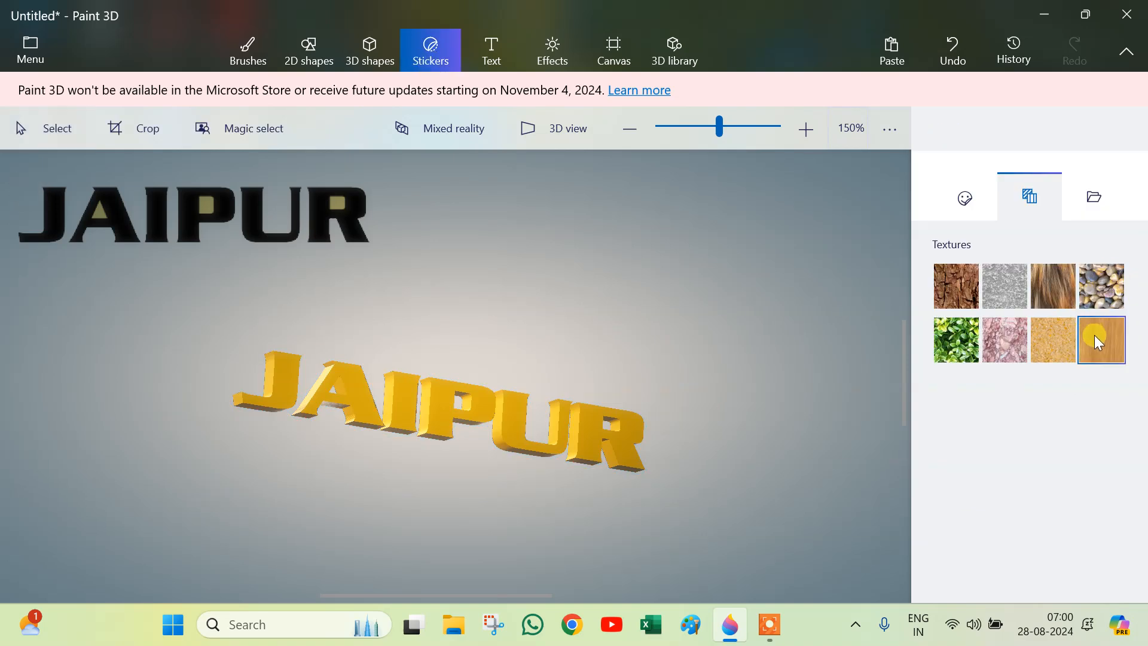
pyautogui.click(589, 440)
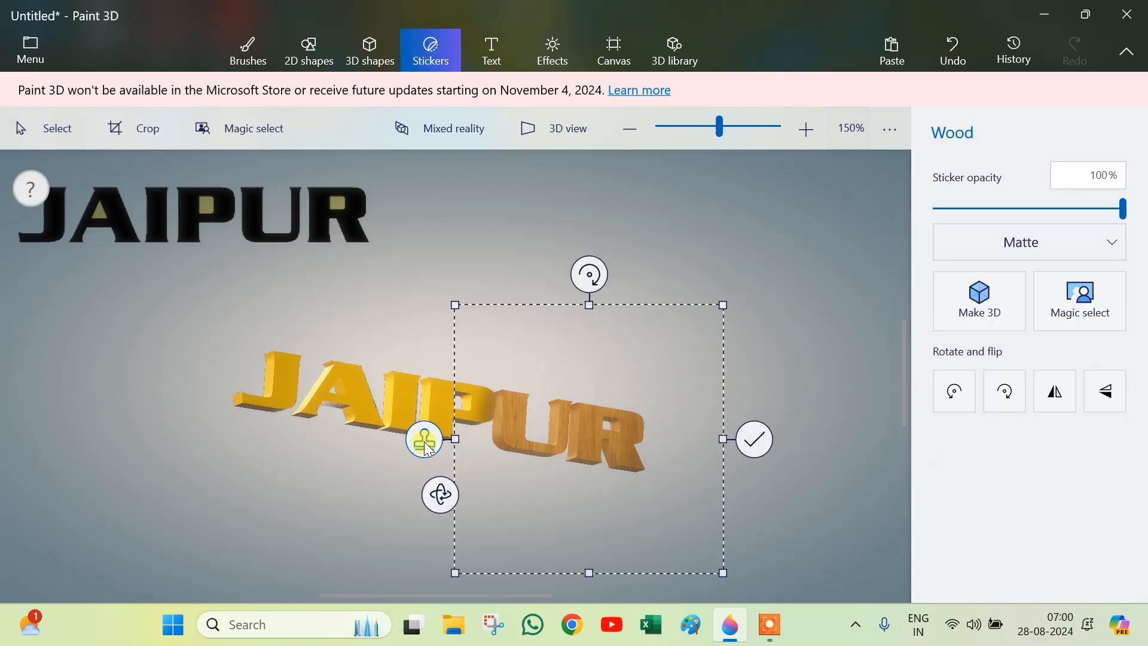
pyautogui.moveTo(514, 437); pyautogui.dragTo(246, 389)
pyautogui.click(310, 428)
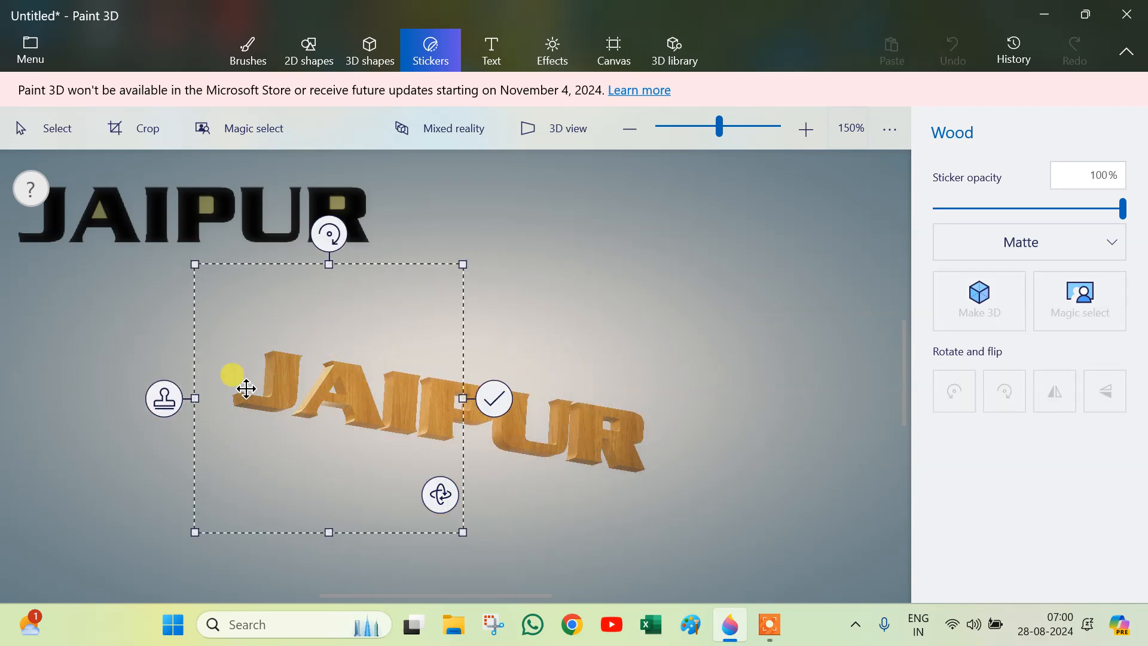
pyautogui.click(495, 397)
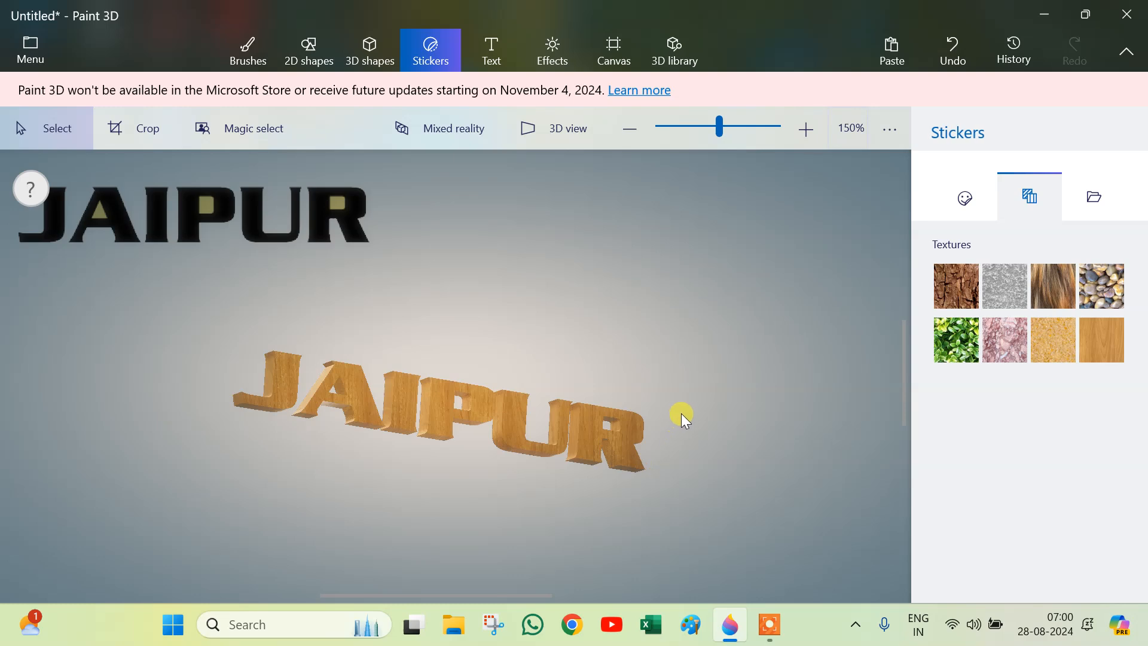
# Step: Select the wooden 3D text and adjust its rotation
pyautogui.moveTo(159, 302); pyautogui.dragTo(741, 559)
pyautogui.moveTo(697, 413); pyautogui.dragTo(687, 622)
pyautogui.moveTo(687, 405); pyautogui.dragTo(688, 459)
pyautogui.moveTo(426, 323)
pyautogui.mouseDown()
pyautogui.moveTo(411, 320)
pyautogui.moveTo(441, 333)
pyautogui.mouseUp()
pyautogui.moveTo(434, 475); pyautogui.dragTo(263, 478)
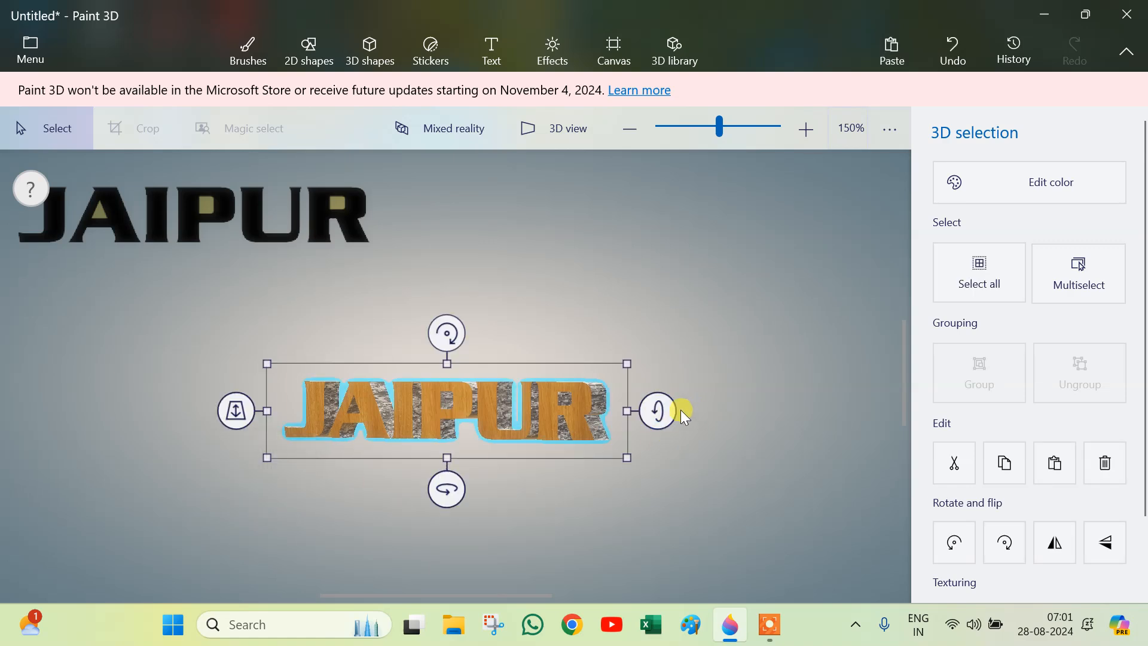
pyautogui.moveTo(654, 405); pyautogui.dragTo(654, 422)
pyautogui.moveTo(626, 323); pyautogui.dragTo(706, 293)
# Step: Tilt the wooden 3D text in 3D view and reposition it below the 2D JAIPUR text
pyautogui.click(568, 130)
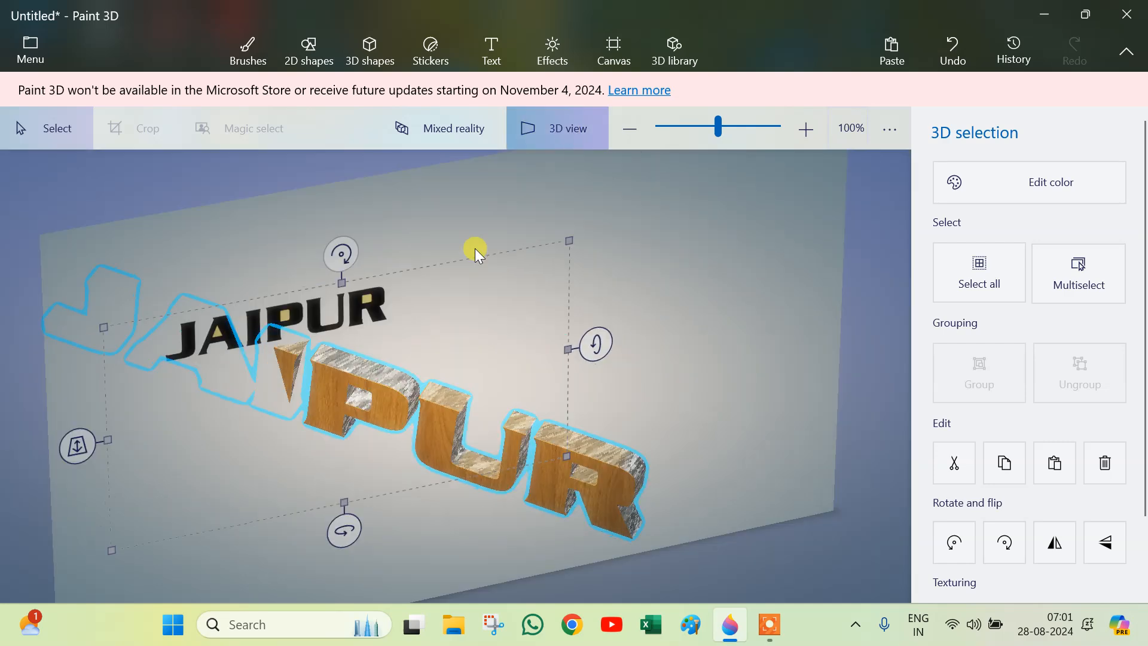
pyautogui.moveTo(76, 455); pyautogui.dragTo(44, 619)
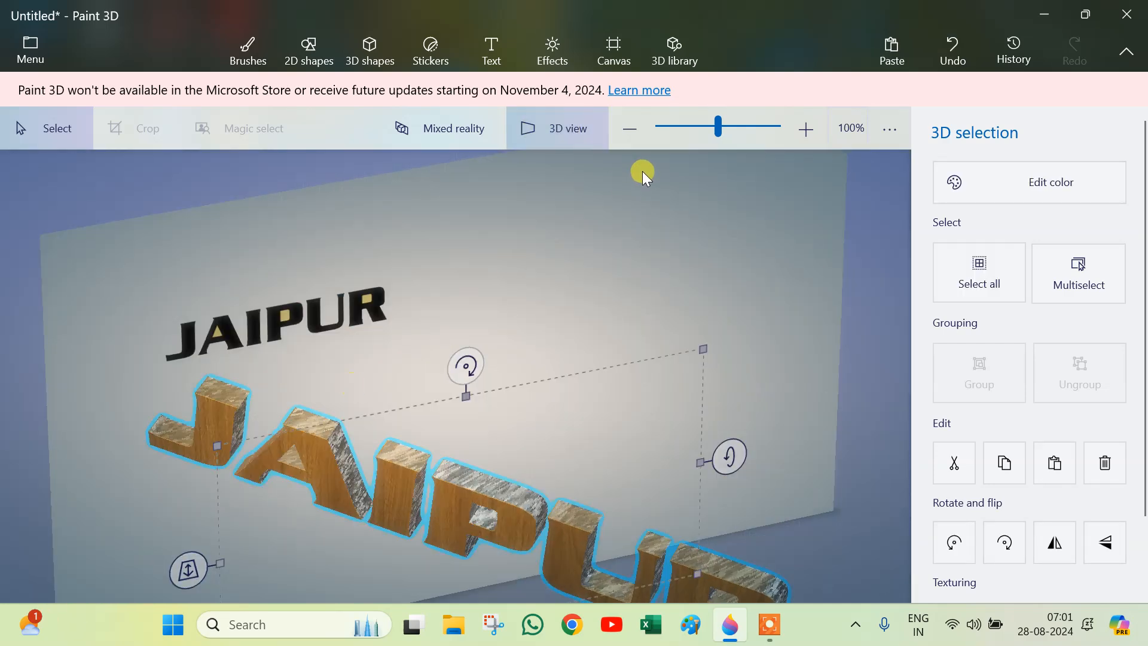
pyautogui.click(562, 123)
pyautogui.scroll(-2, 537, 246)
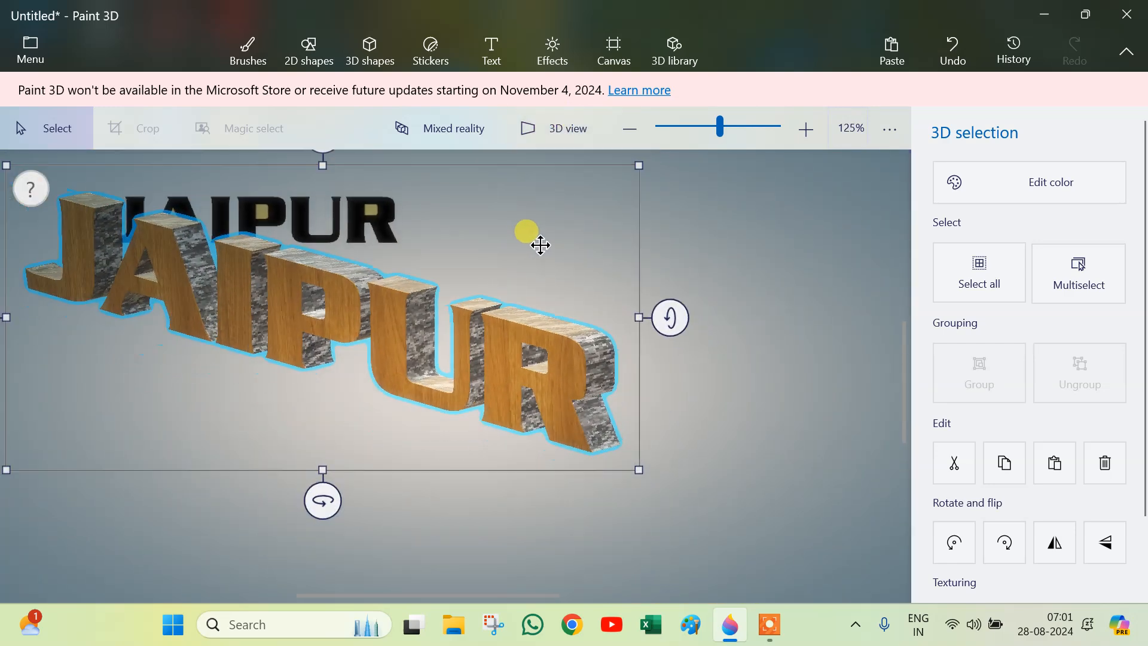
pyautogui.moveTo(906, 363); pyautogui.dragTo(907, 317)
pyautogui.moveTo(400, 382); pyautogui.dragTo(556, 433)
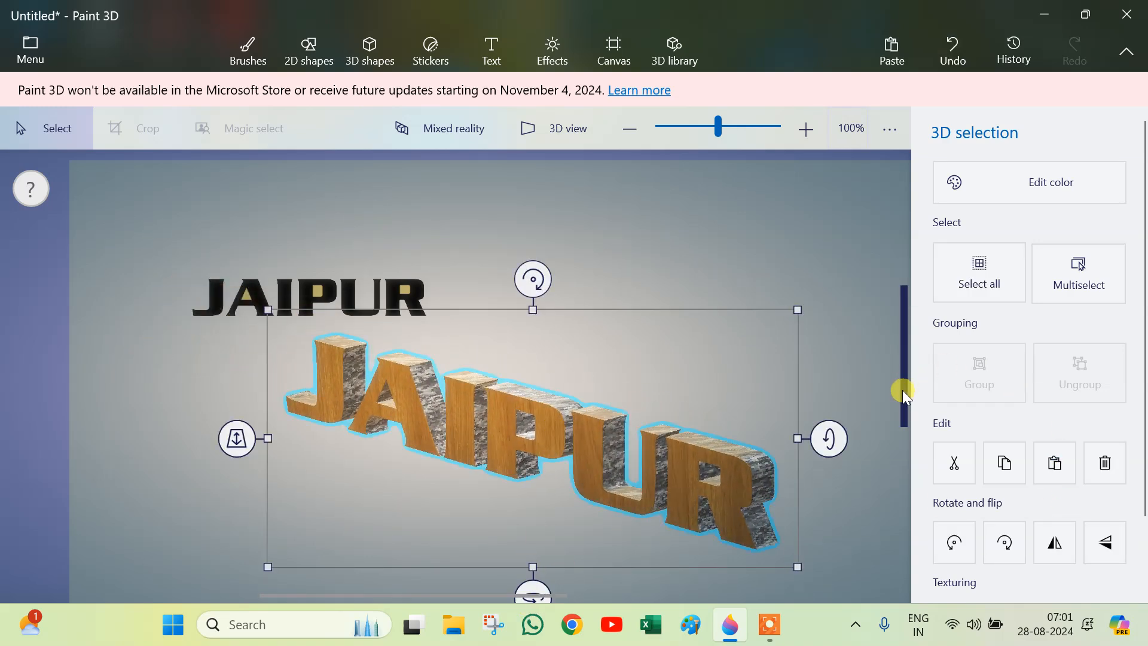
pyautogui.moveTo(901, 396); pyautogui.dragTo(903, 415)
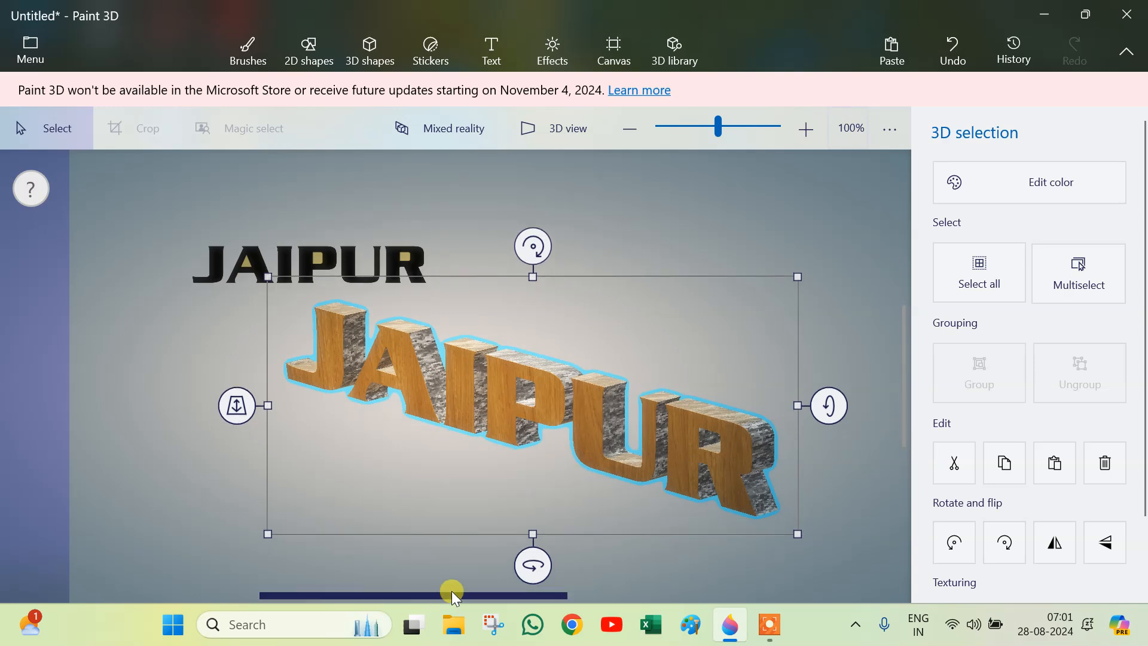
pyautogui.moveTo(522, 550); pyautogui.dragTo(613, 432)
pyautogui.moveTo(524, 242); pyautogui.dragTo(521, 240)
pyautogui.click(769, 245)
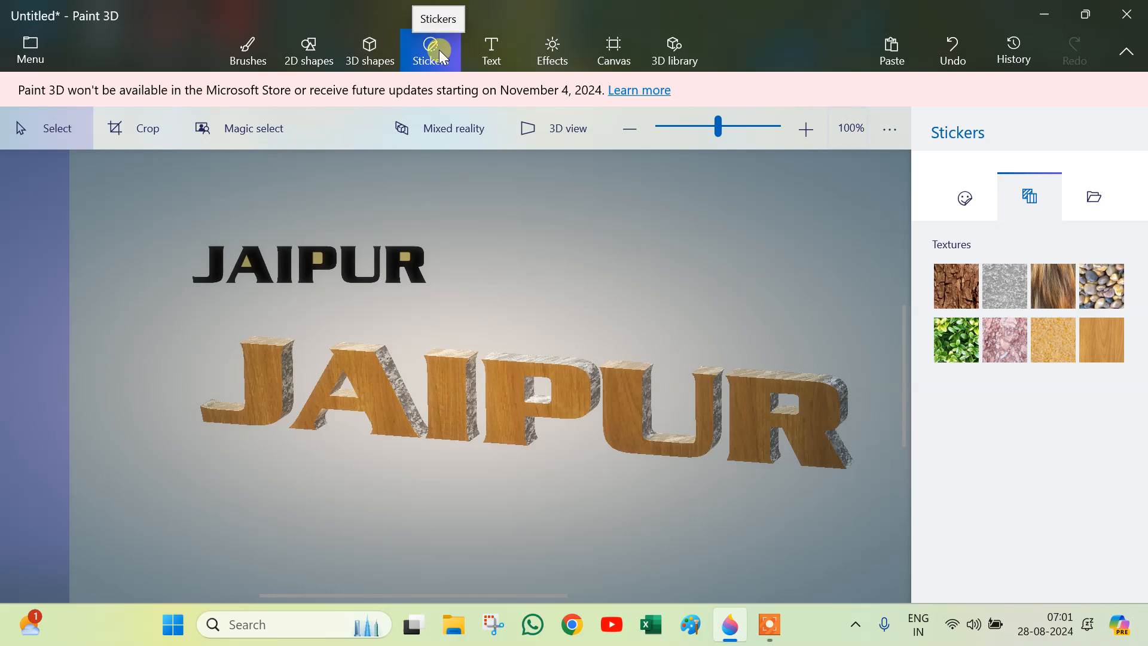
# Step: Open the Fill brush settings and check the Polished metal fill type
pyautogui.click(249, 66)
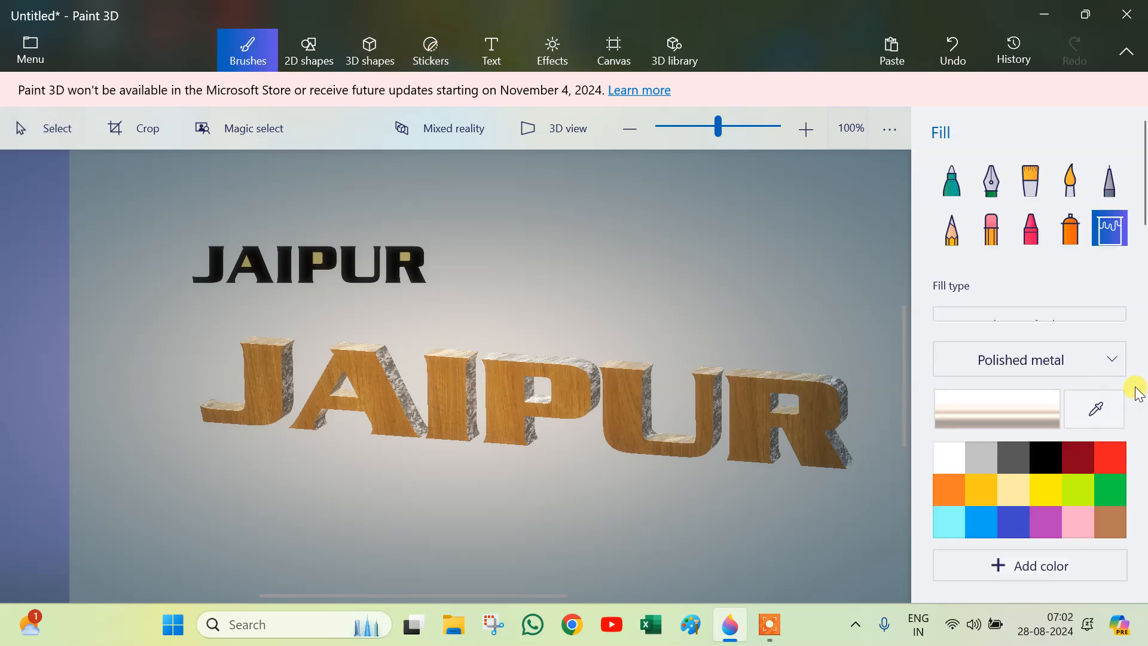
pyautogui.click(1106, 354)
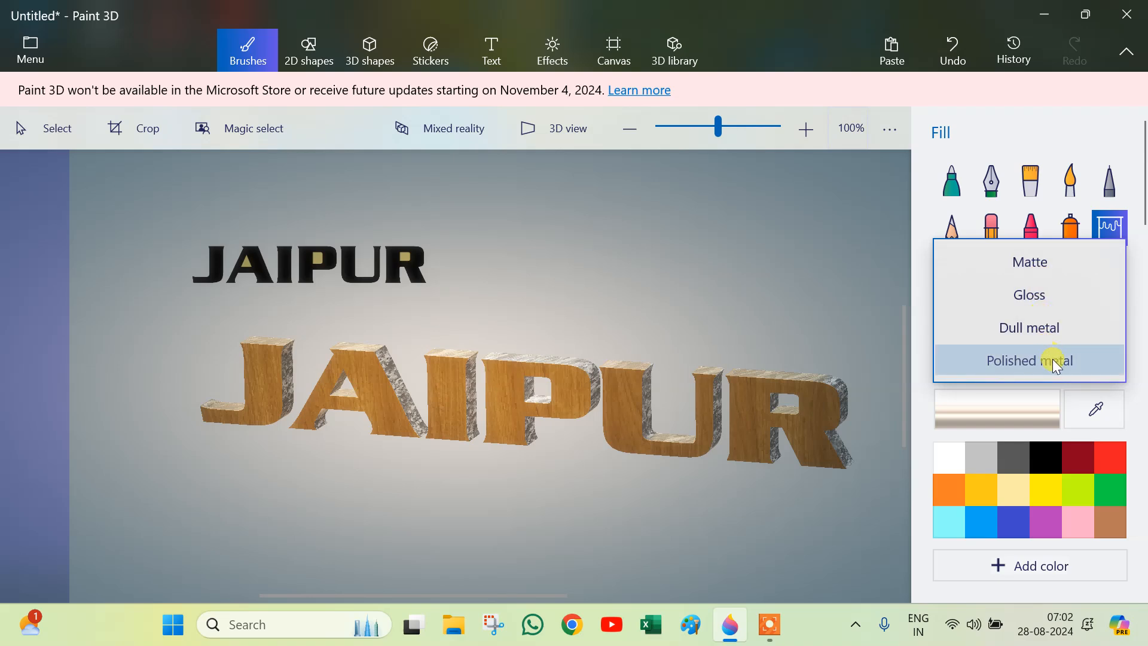
pyautogui.click(925, 304)
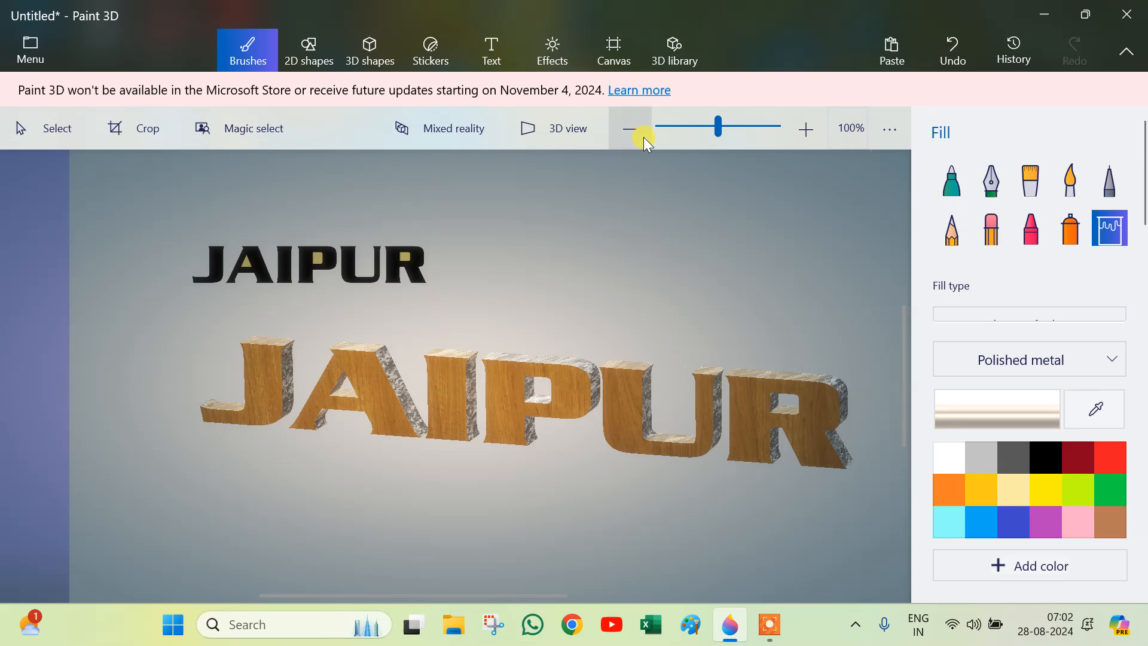
# Step: Preview the finished scene in 3D view and at different zoom levels
pyautogui.click(591, 137)
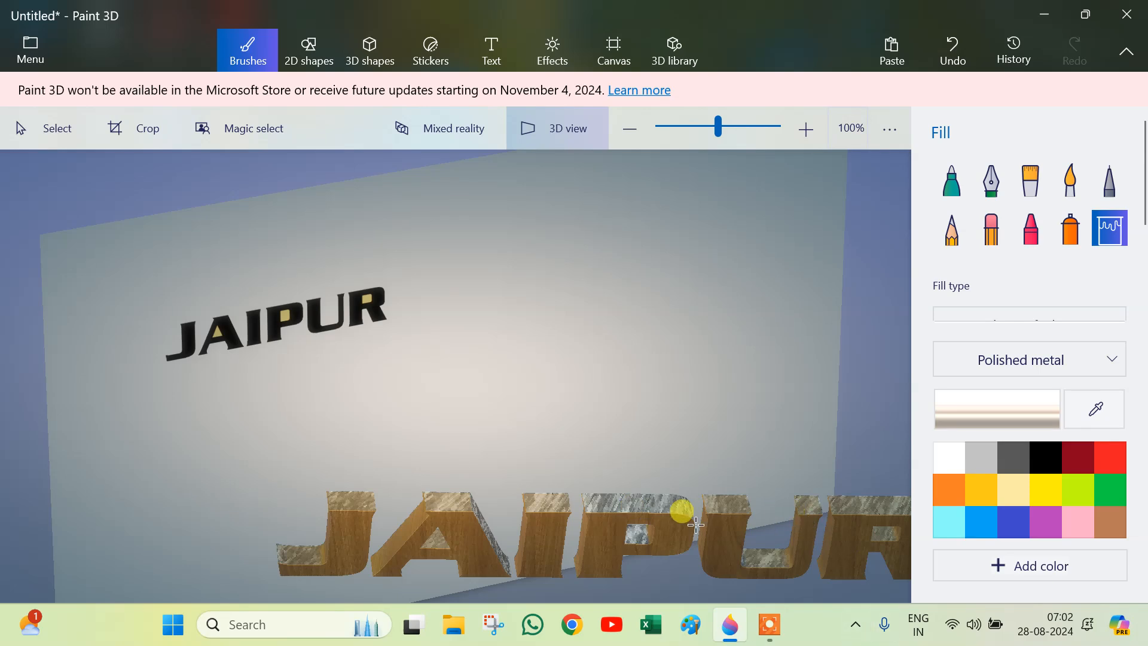
pyautogui.click(557, 138)
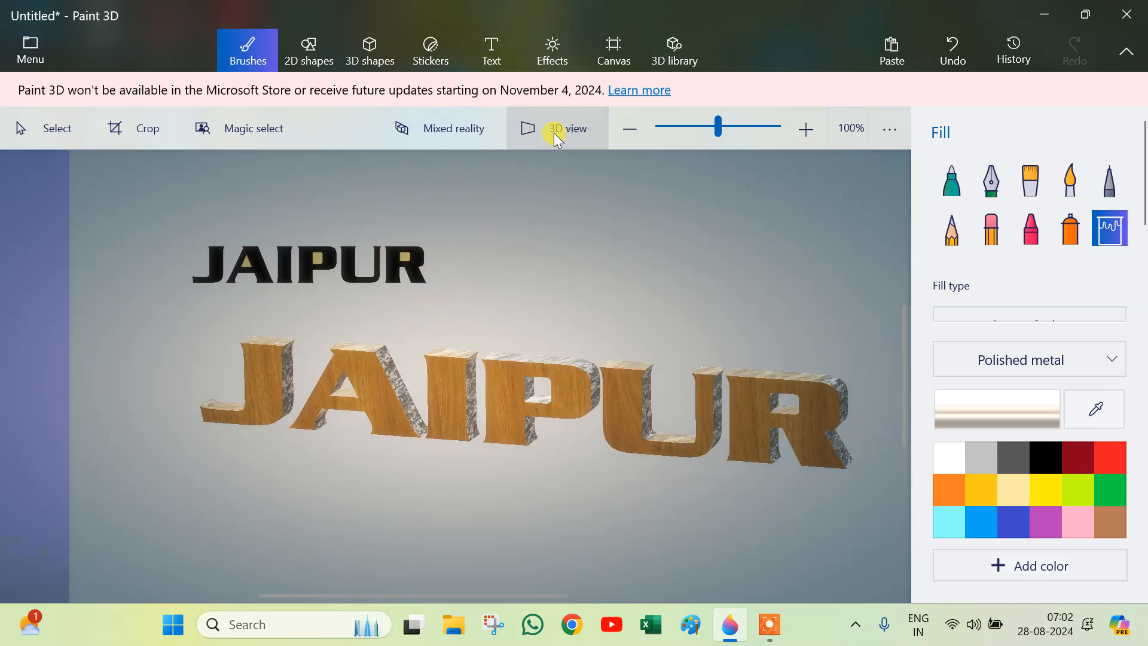
pyautogui.scroll(-3, 609, 342)
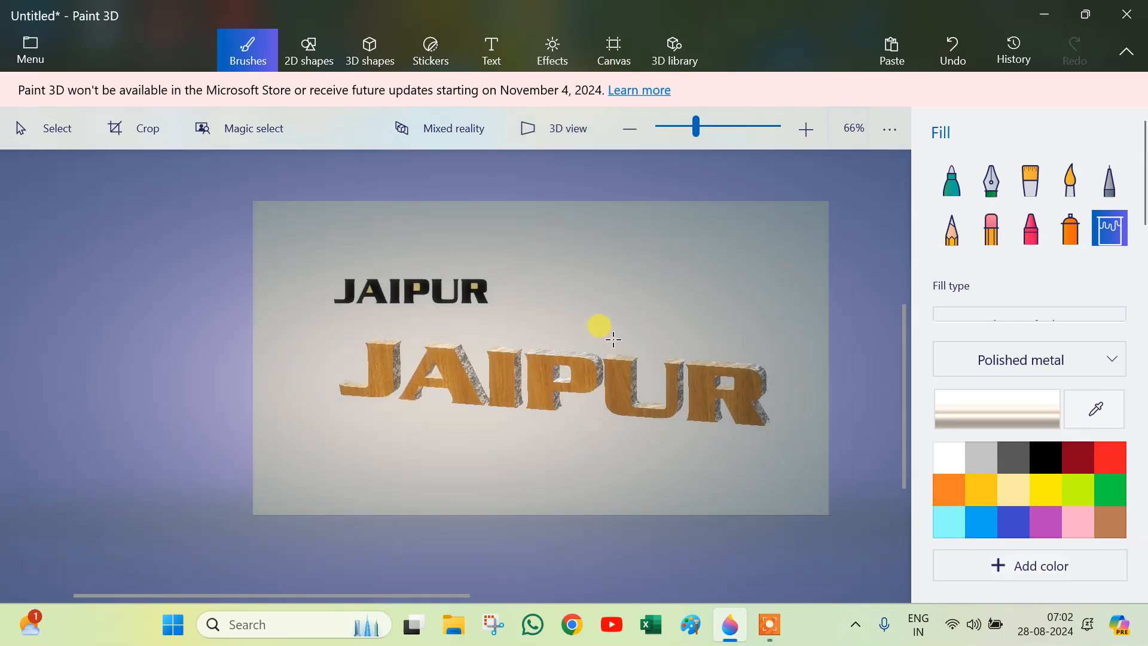
pyautogui.scroll(3, 613, 339)
pyautogui.scroll(-3, 613, 339)
pyautogui.scroll(1, 612, 339)
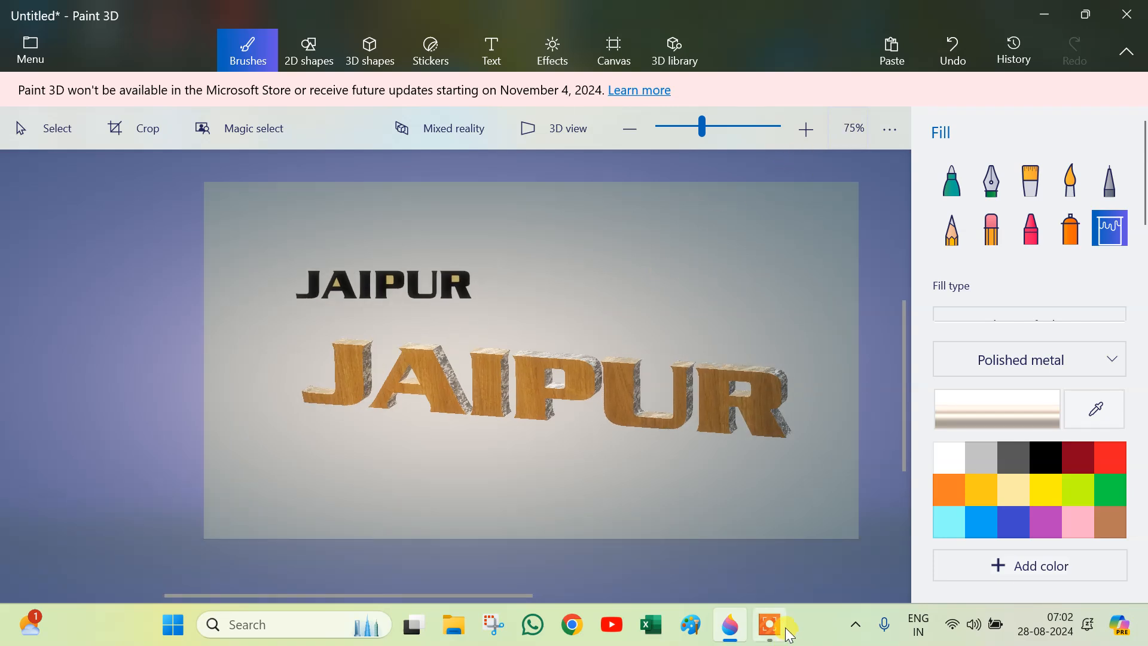
pyautogui.moveTo(772, 640)
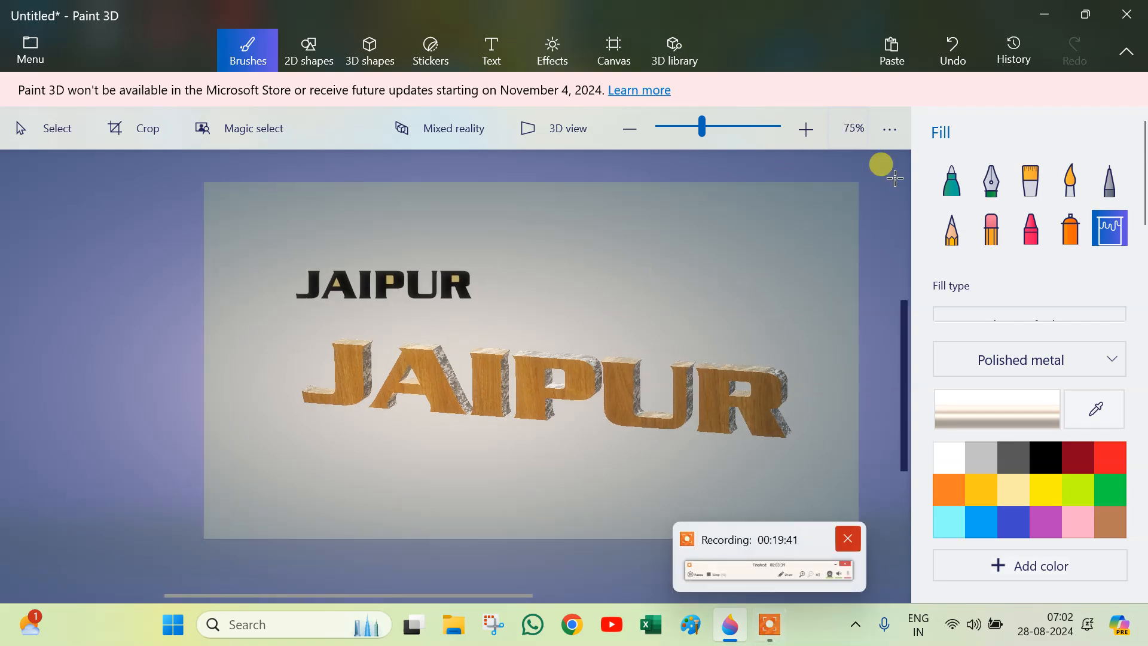